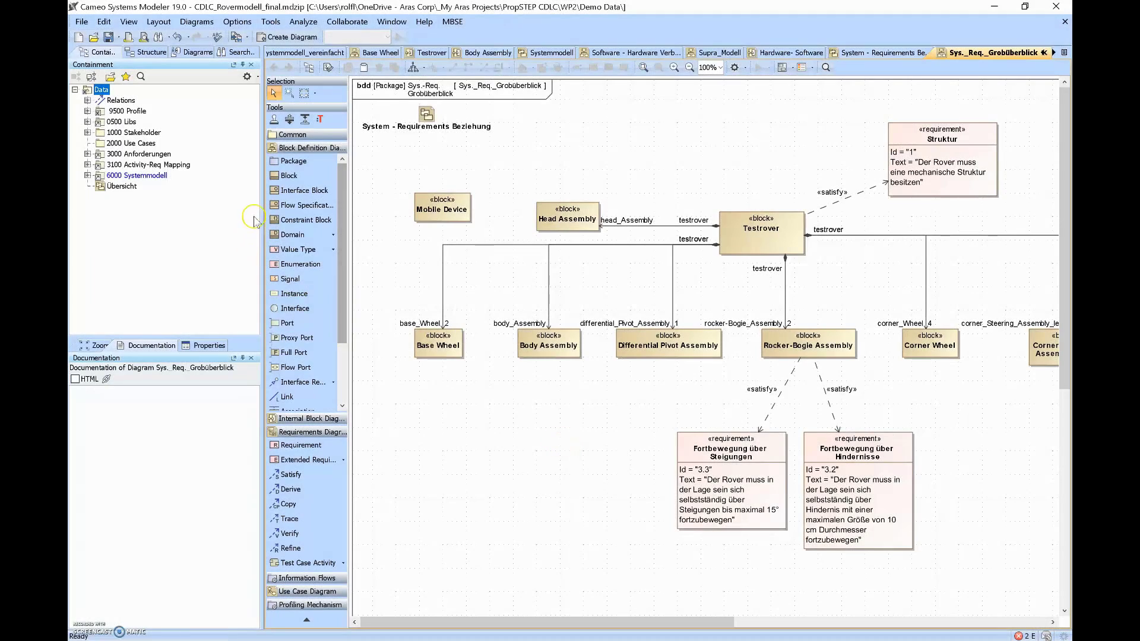
- Add a block named Rasperry PI and make it a part of Testrover with a directed composition
left_click(289, 175)
left_click(650, 142)
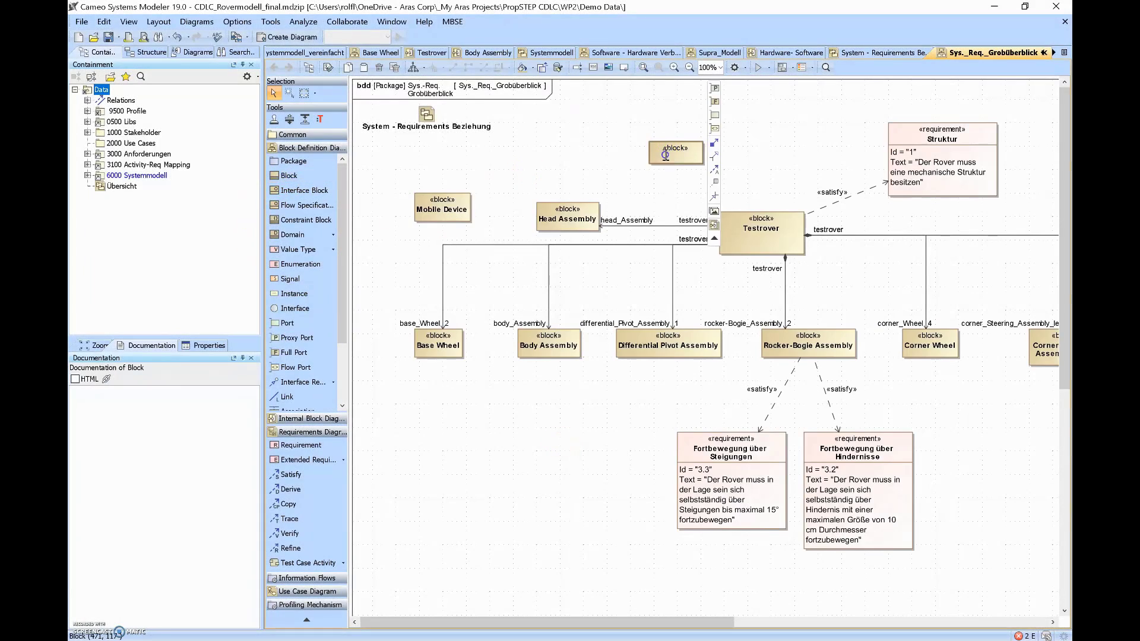
type("Rasperry PI")
key("Return")
left_click(674, 220)
left_click(762, 220)
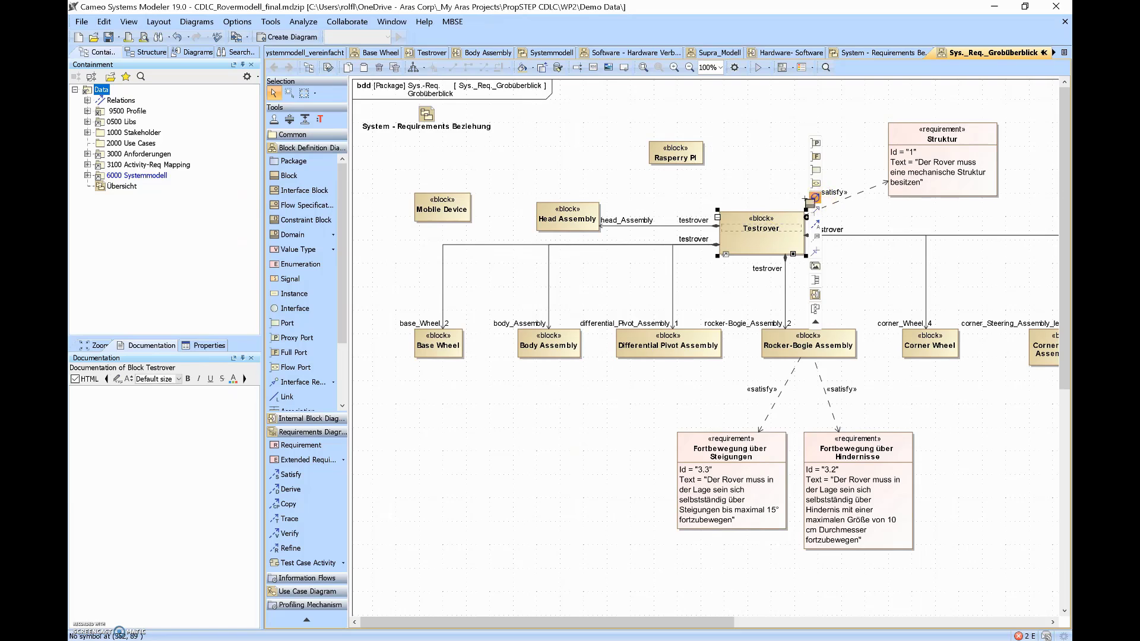
left_click(815, 198)
left_click(676, 154)
- Add requirement Id 11: 'The Rover model must run for 2 hours on 1 battery charge'
left_click(87, 175)
left_click(172, 218)
left_click(300, 445)
left_click(763, 82)
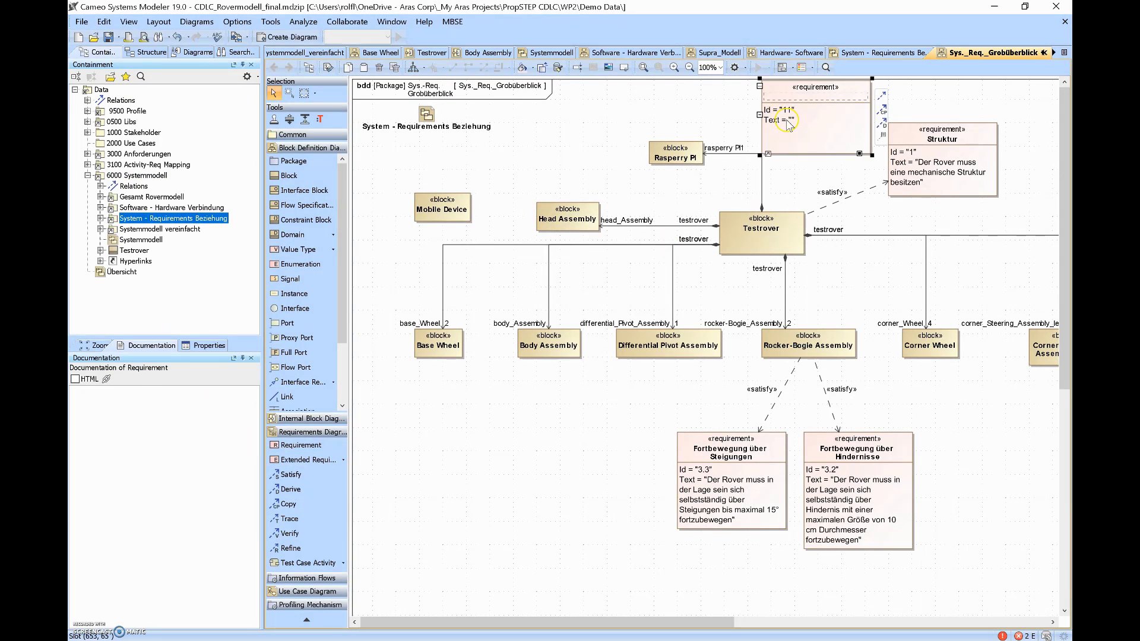
left_click(785, 120)
type("The Rover model must run for 2 hours on 1 battery charge")
left_click(855, 95)
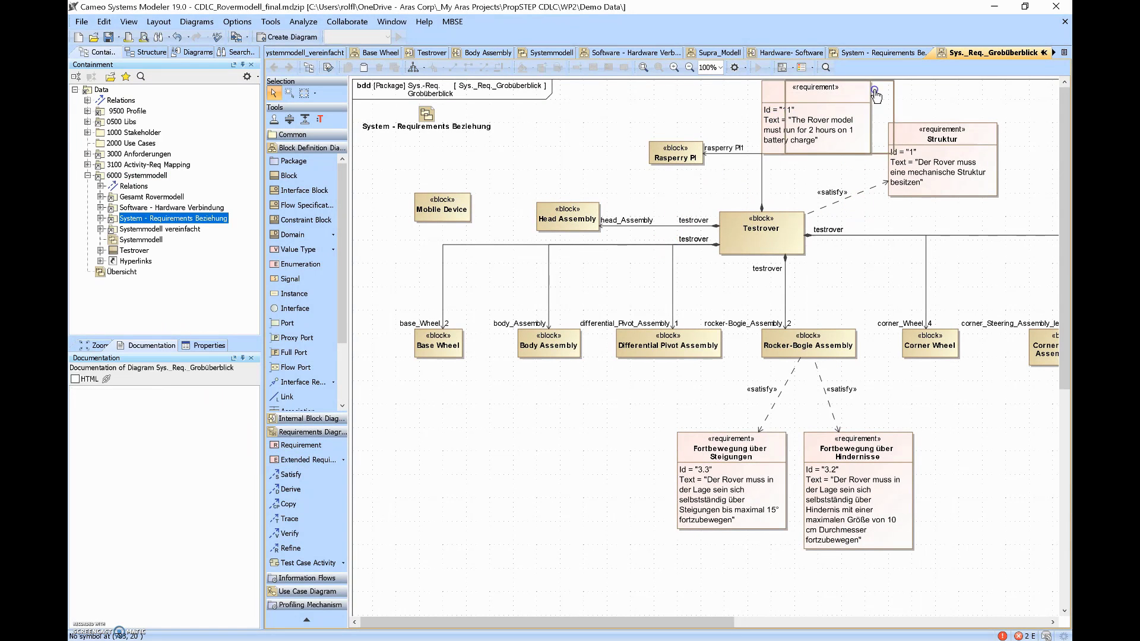
- Draw a Satisfy relationship from Testrover to the new requirement
left_click(291, 475)
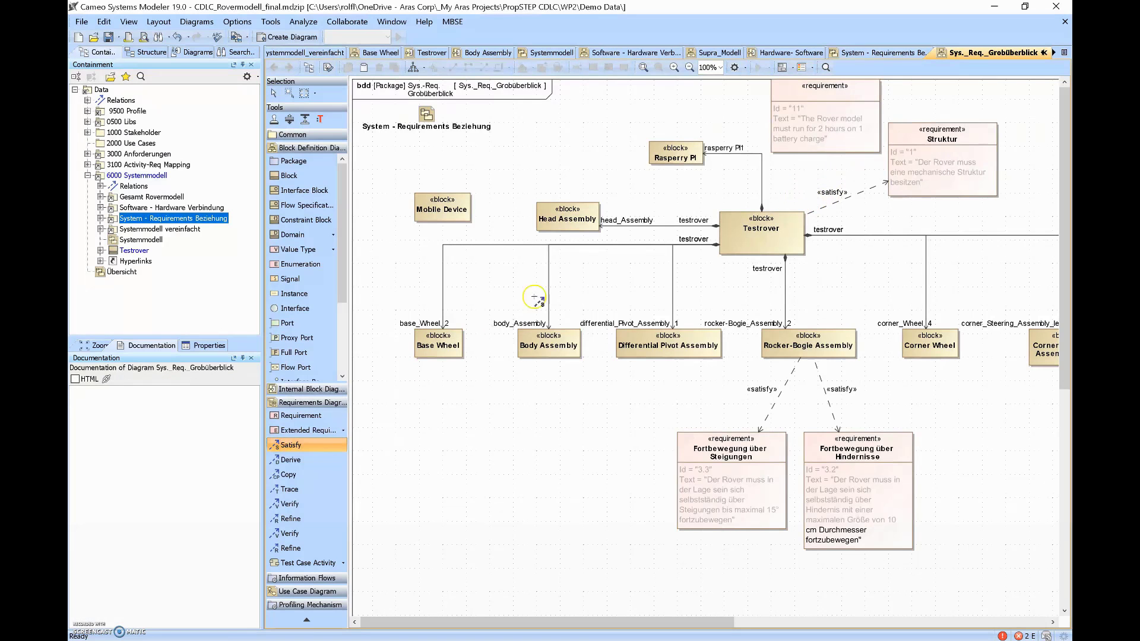
left_click(762, 236)
left_click(816, 140)
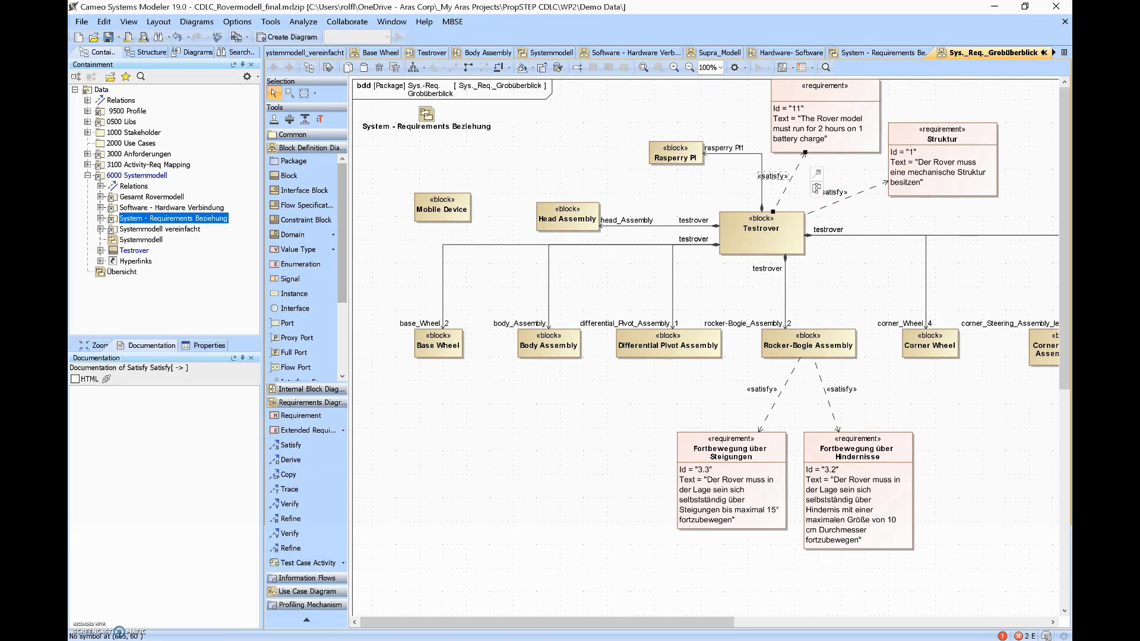
- Save the model via Aras MBSE > Save Model to Aras, log in, and open Rover System Model
right_click(98, 89)
mouse_move(127, 438)
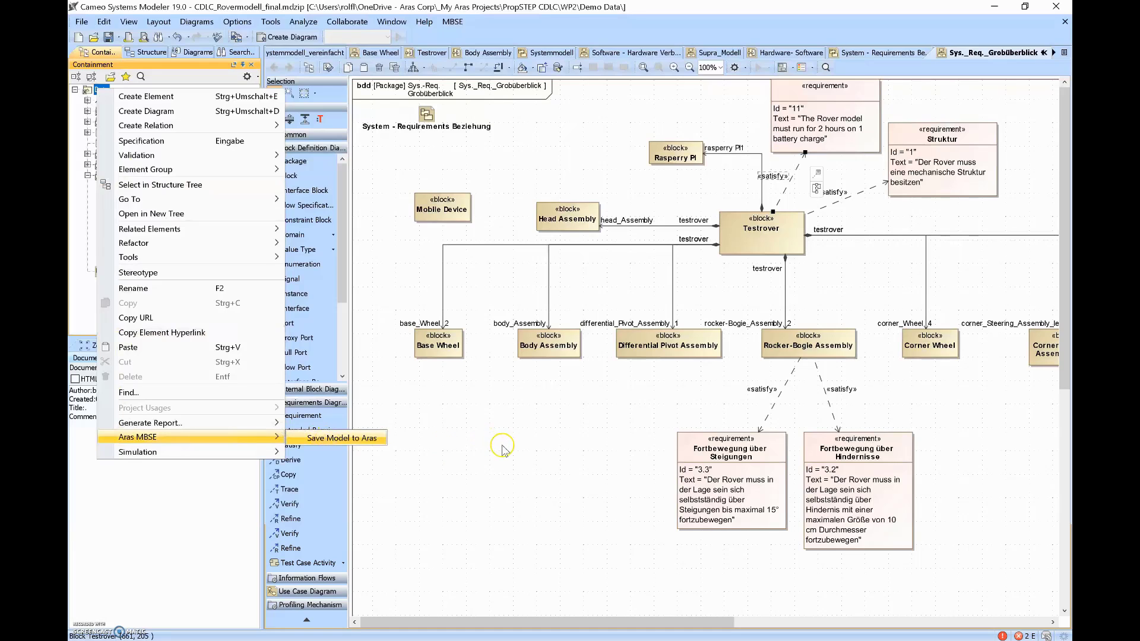
left_click(328, 440)
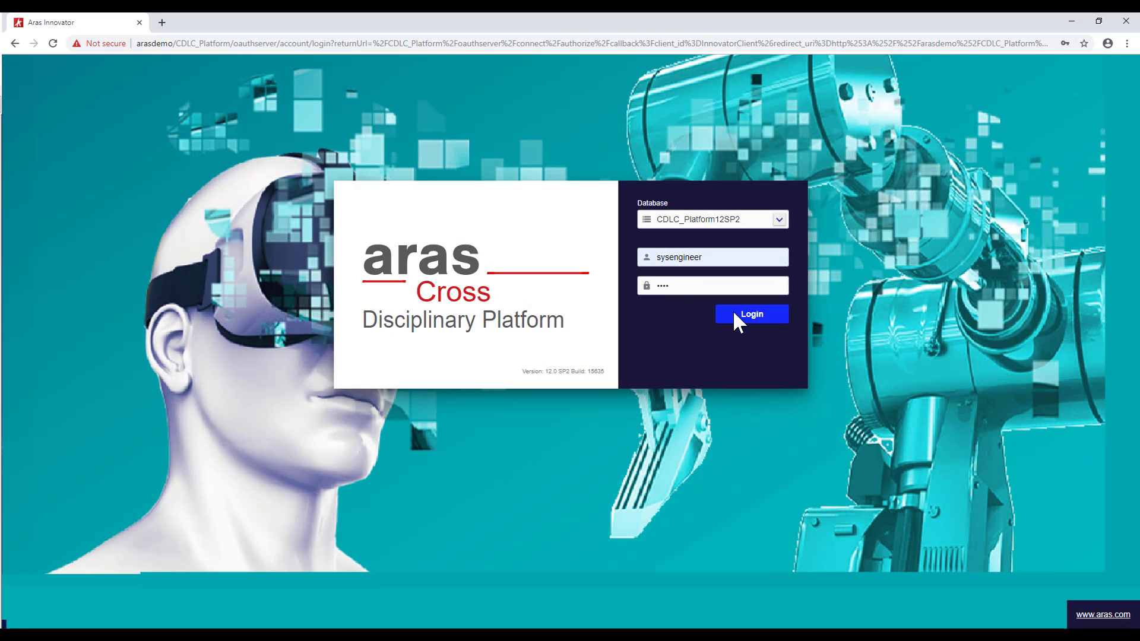
left_click(734, 315)
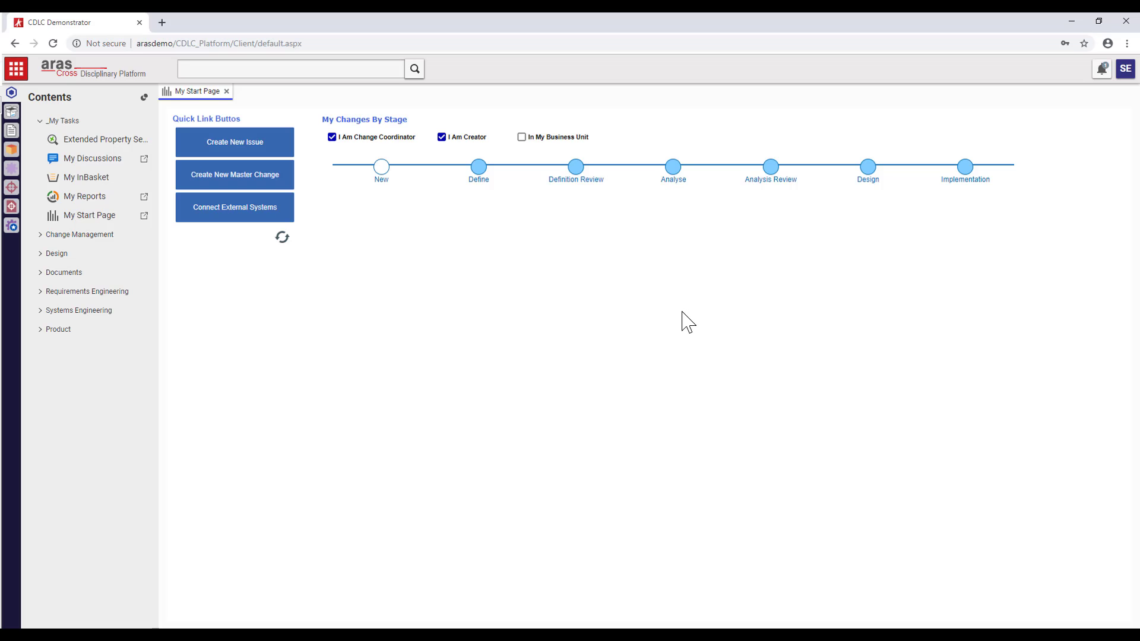
left_click(12, 229)
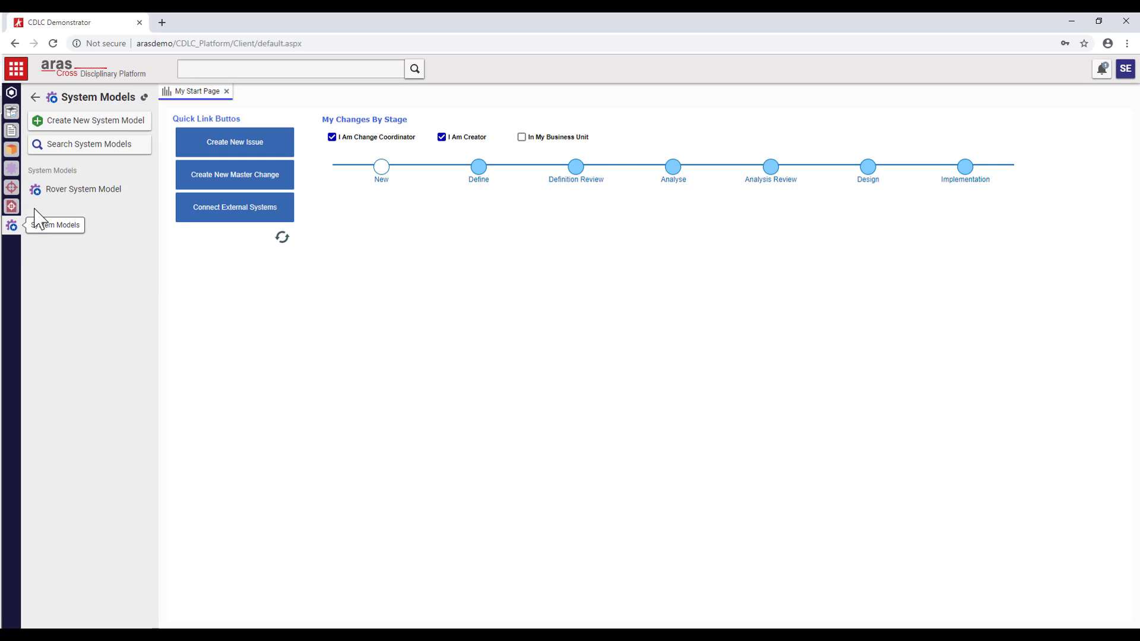
left_click(86, 191)
- Expand Functional, Logical and Testrover to find Rasperry PI, then switch to the structure graph
left_click(184, 340)
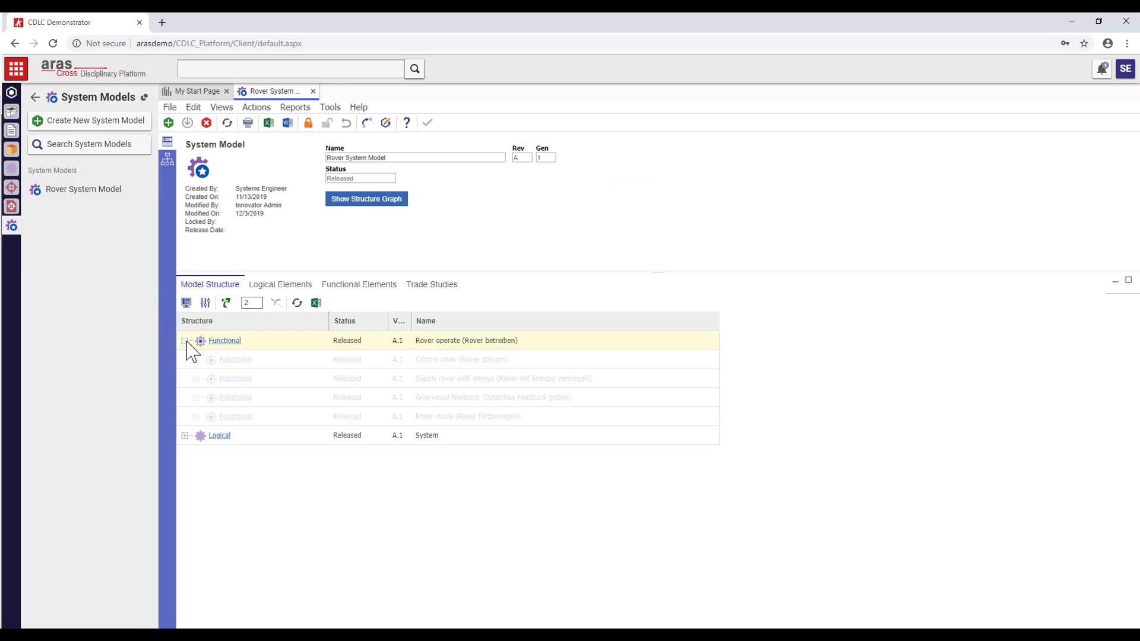
left_click(185, 435)
left_click(195, 454)
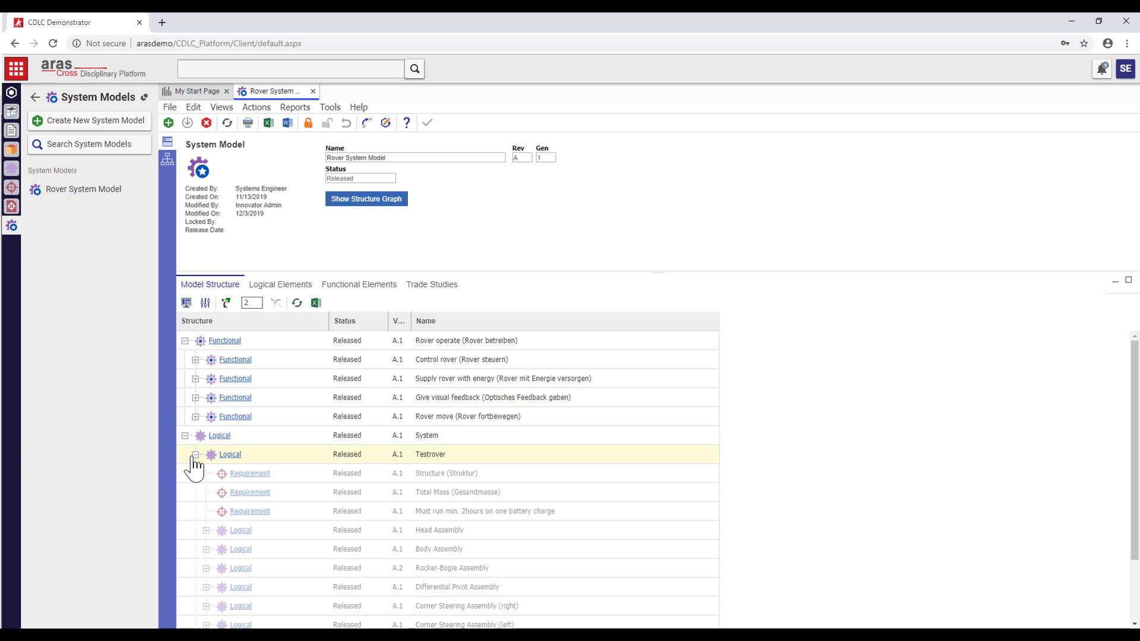
scroll(427, 527, "down", 3)
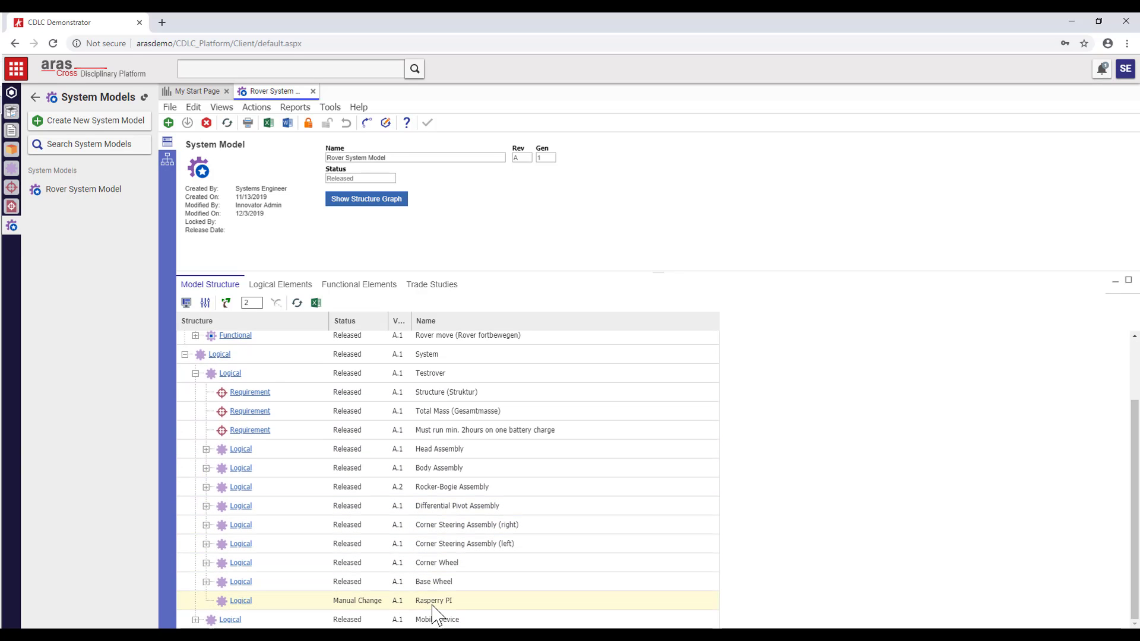
left_click(167, 159)
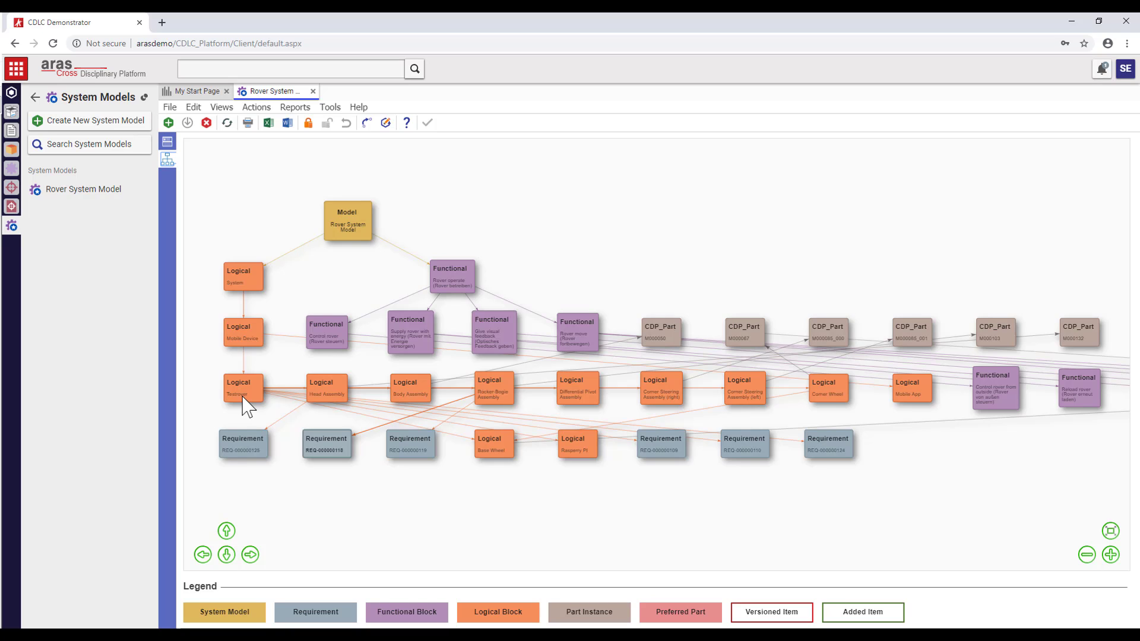
- Zoom into the graph and open the Testrover node as its own item
scroll(244, 407, "up", 3)
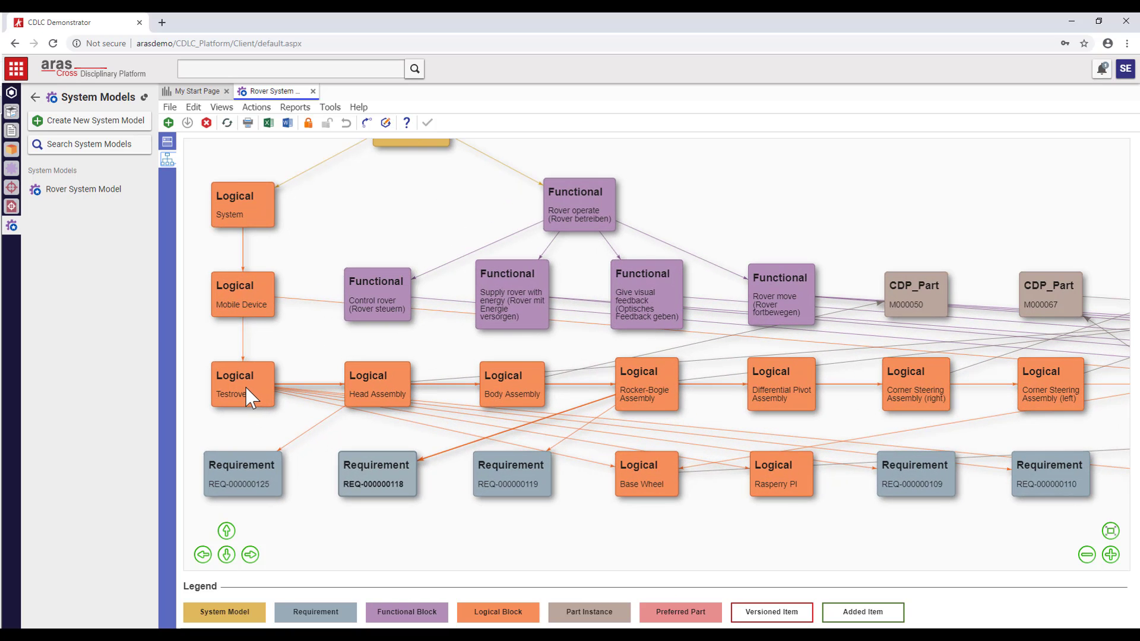
double_click(246, 389)
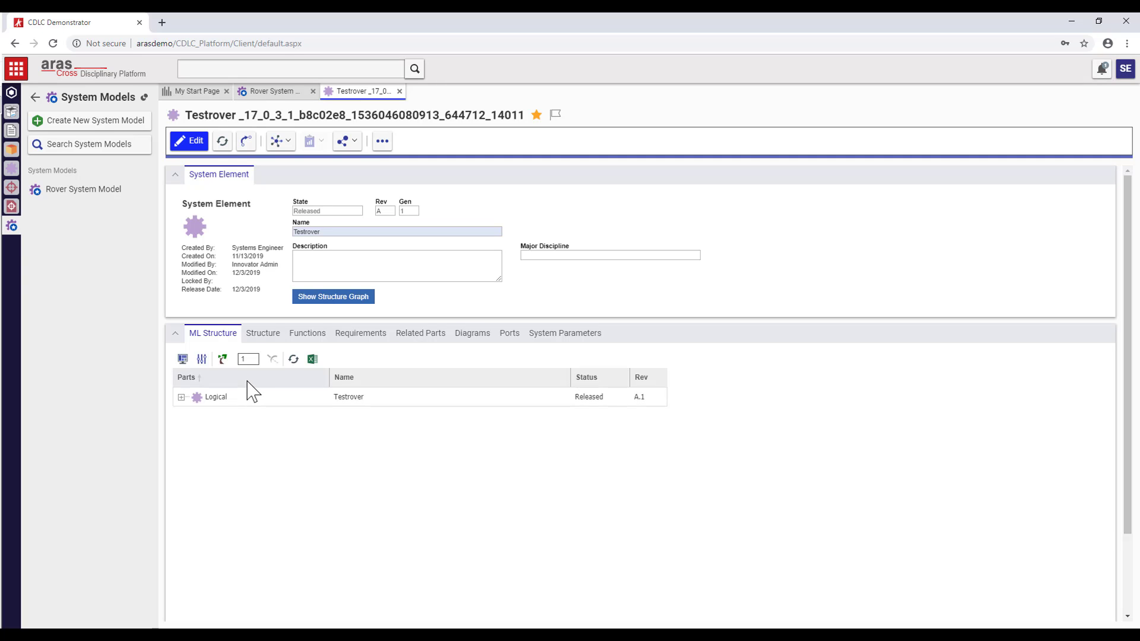
- Expand Testrover, Head Assembly, Logic Shifter PCB, LED Matrix and Head Connector in the structure graph, then fit the view
left_click(344, 309)
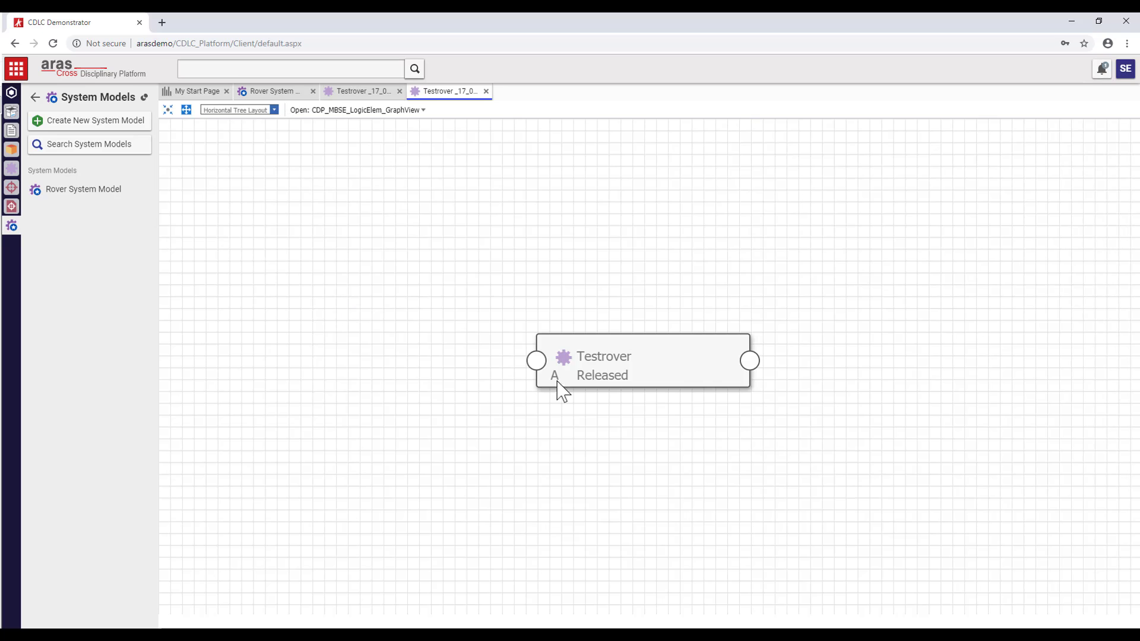
left_click(750, 360)
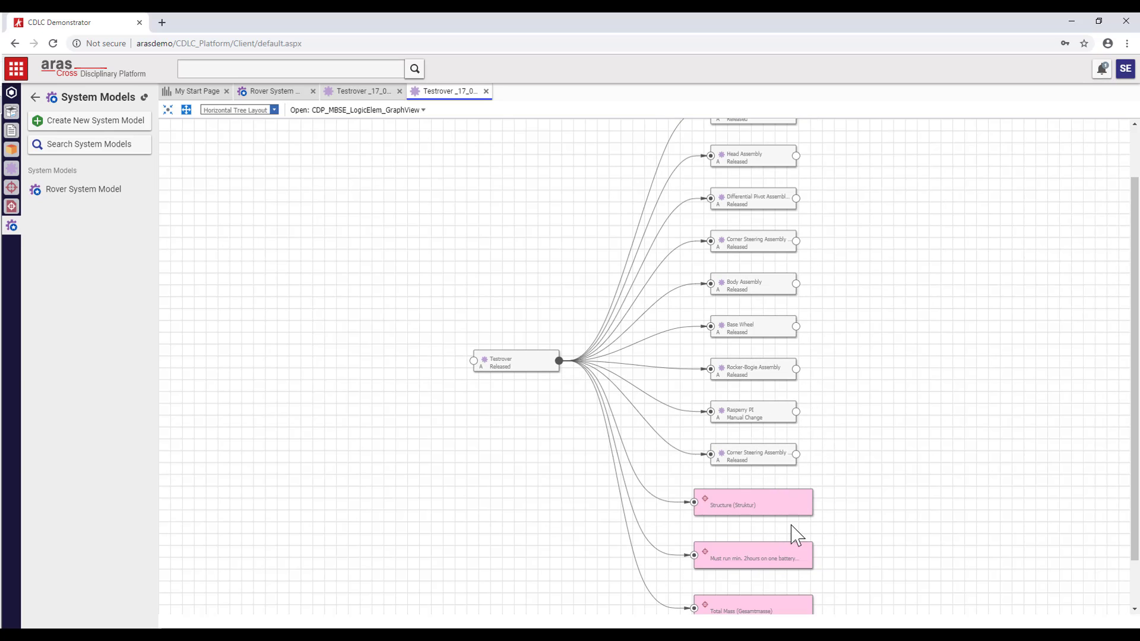
scroll(947, 297, "up", 1)
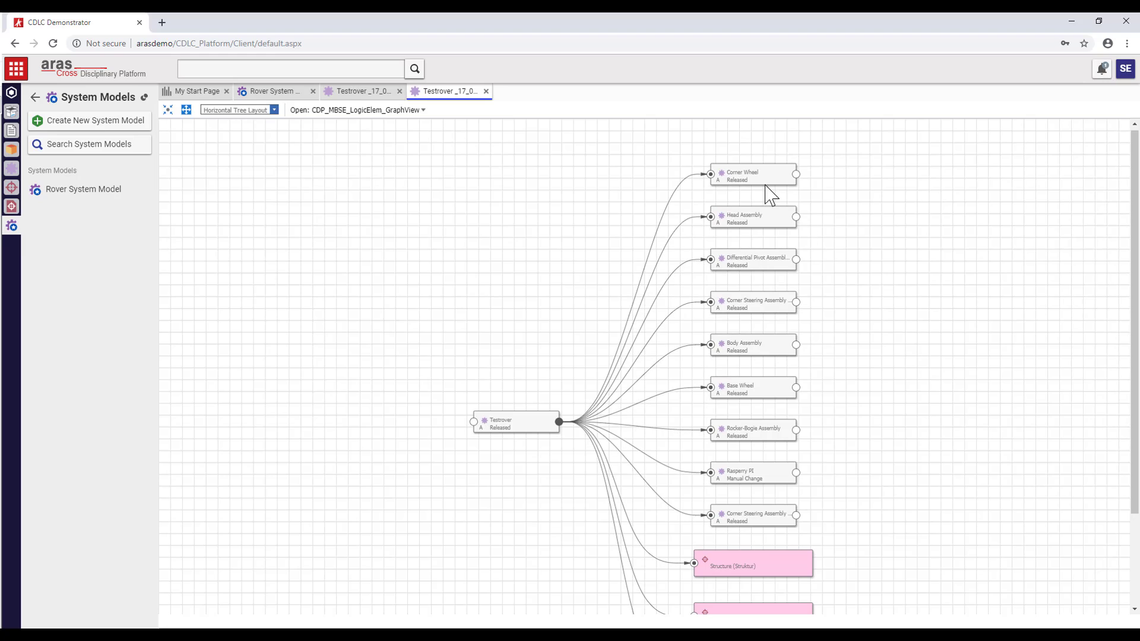
left_click(795, 218)
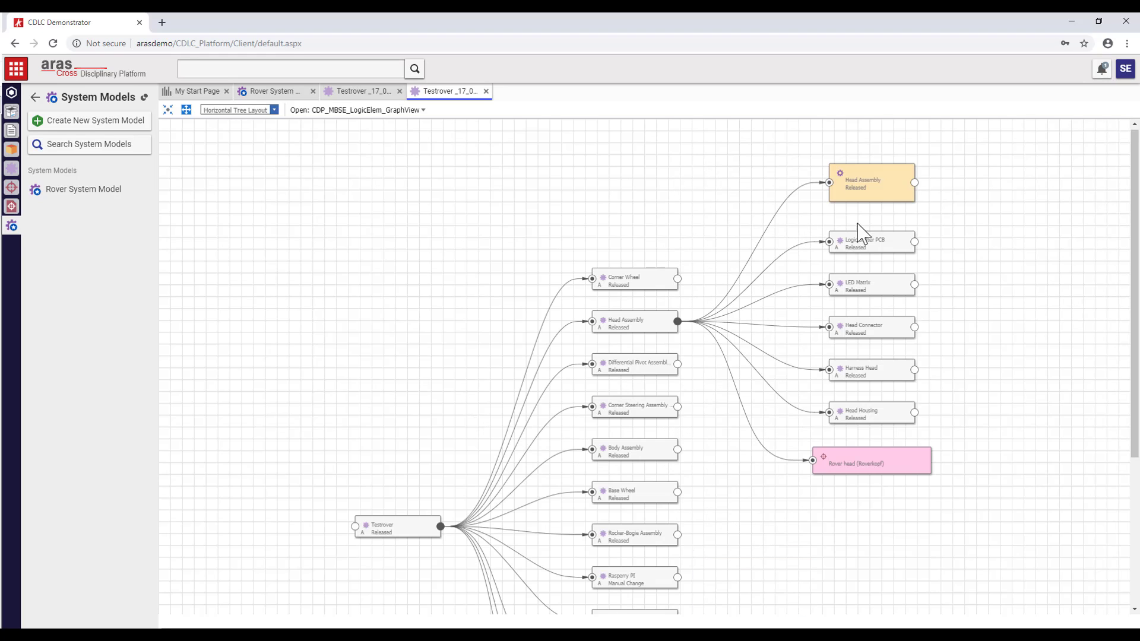
left_click(914, 243)
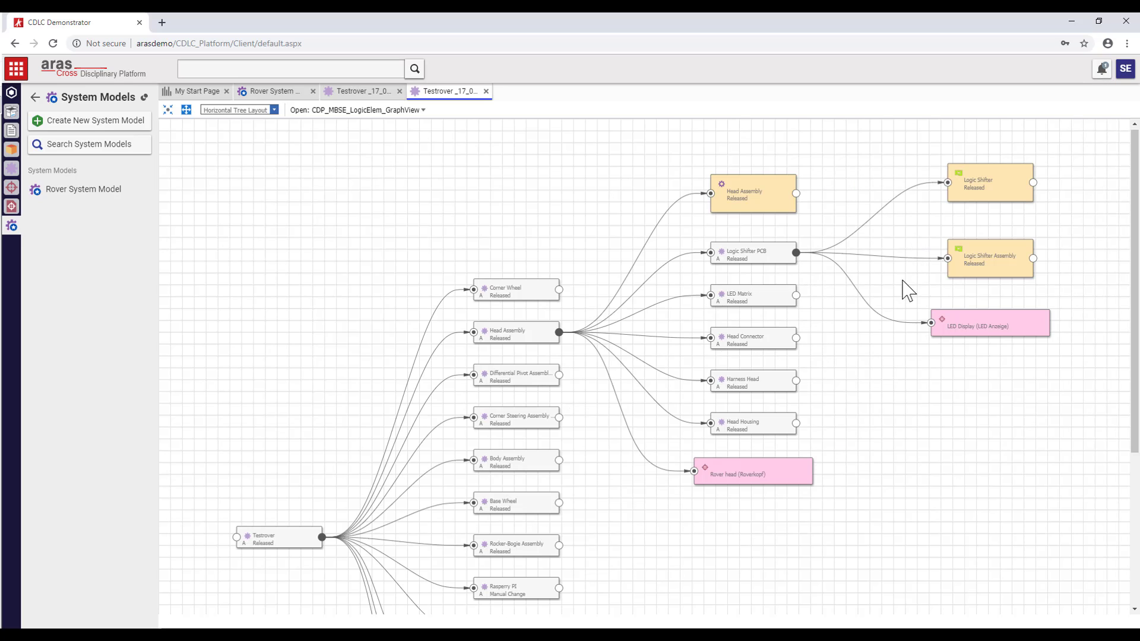
left_click(796, 297)
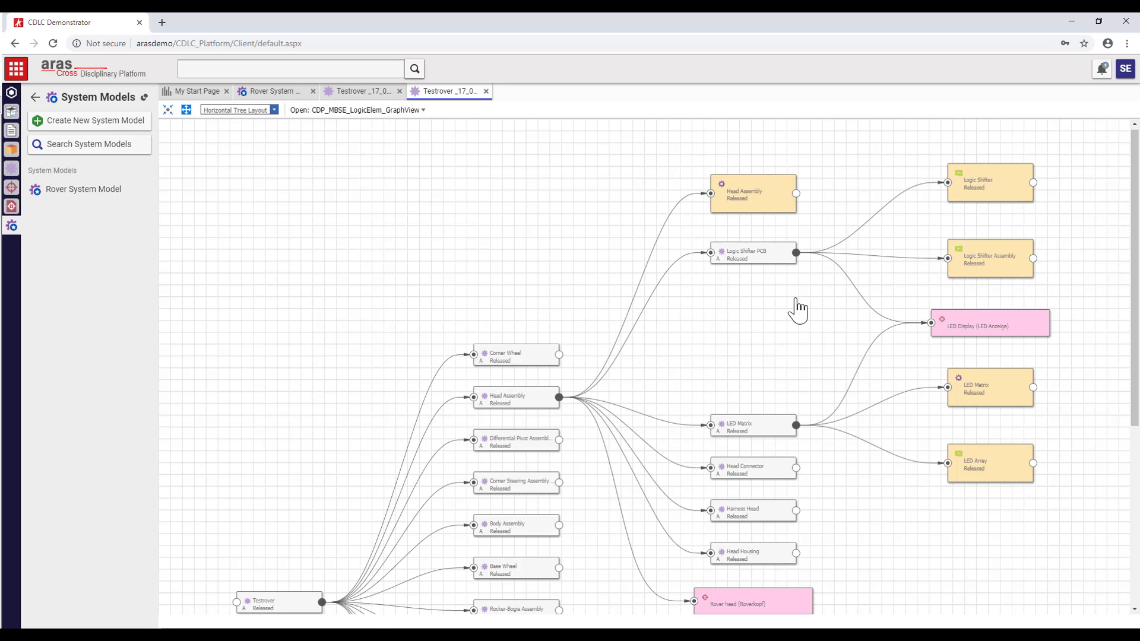
left_click(795, 468)
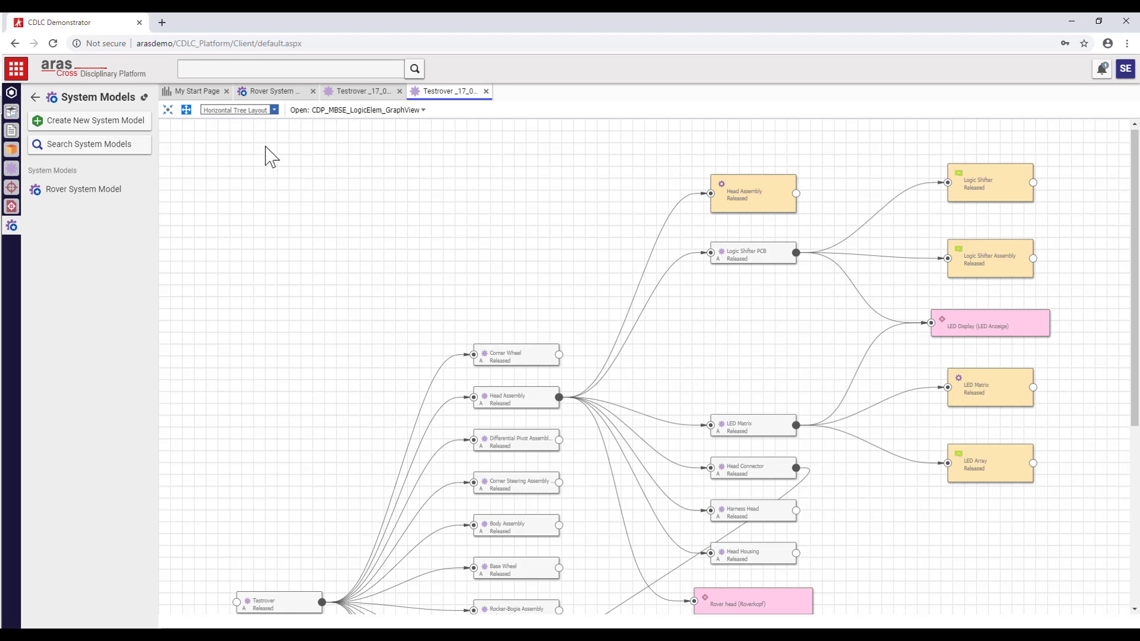
left_click(186, 110)
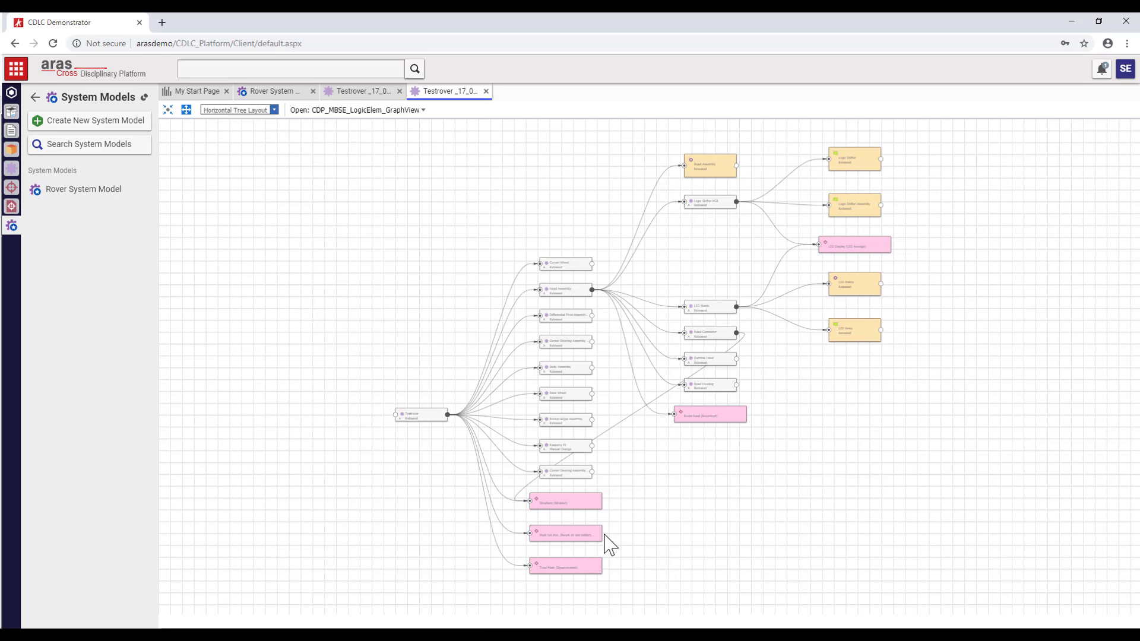
scroll(612, 534, "up", 4)
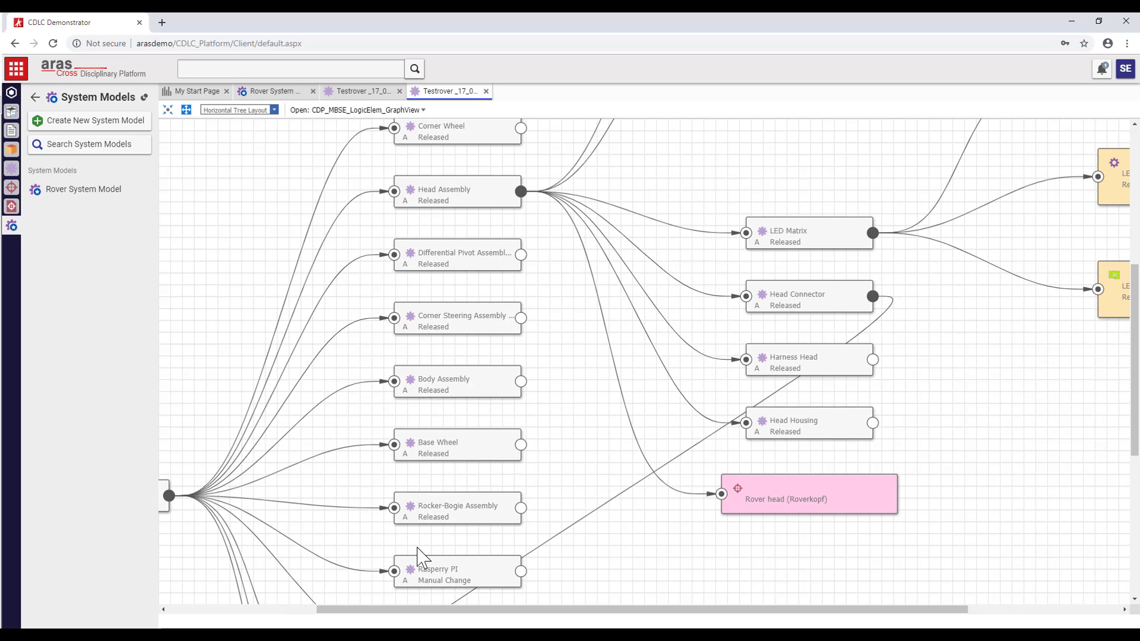
- Open Rasperry PI for editing and link existing part RASPBERRY PI 3 as a Mechanical physical part
right_click(429, 574)
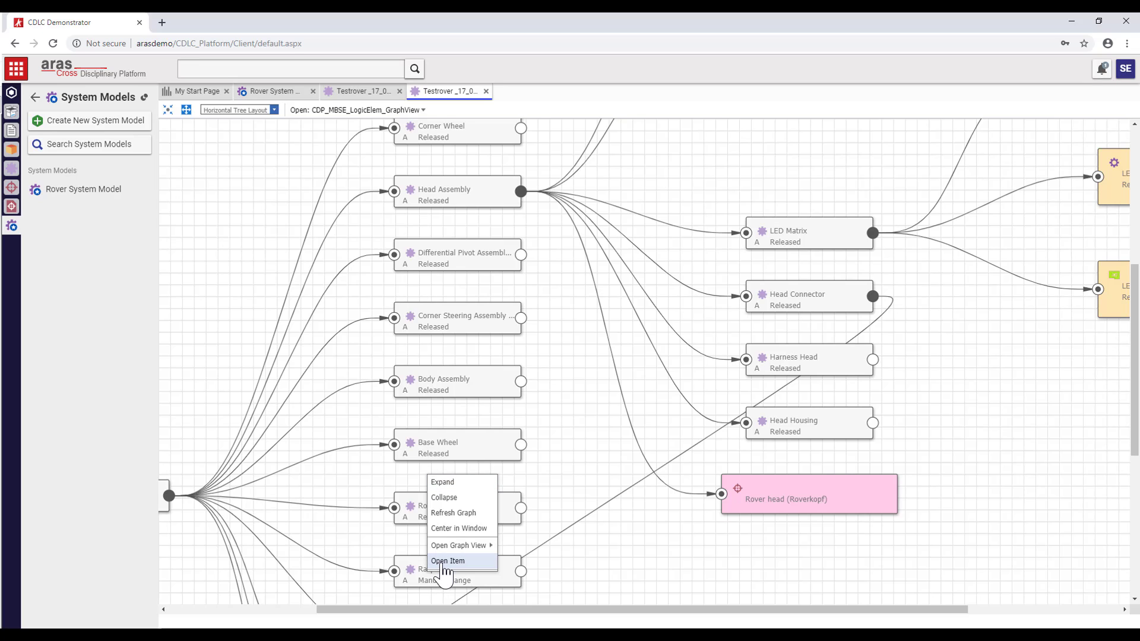
left_click(444, 561)
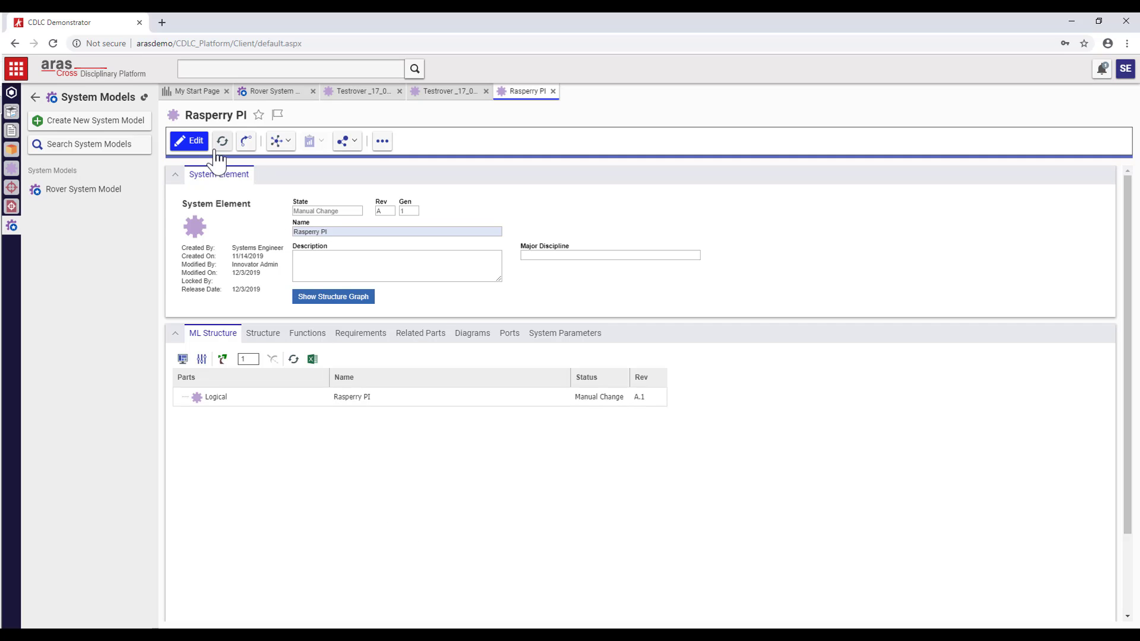
left_click(197, 145)
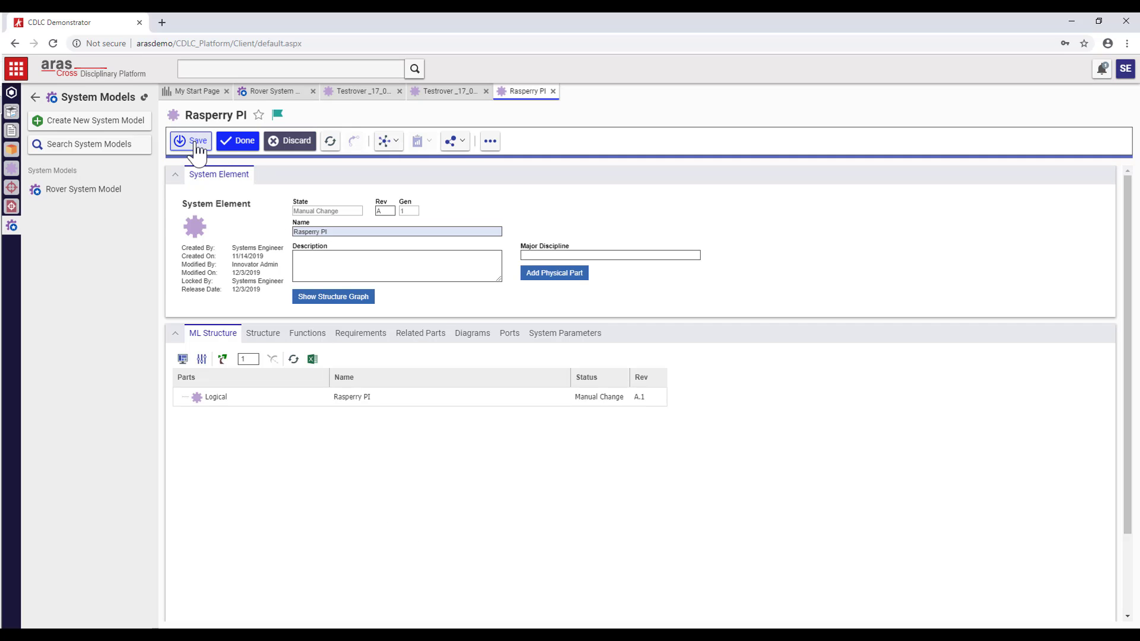
left_click(560, 274)
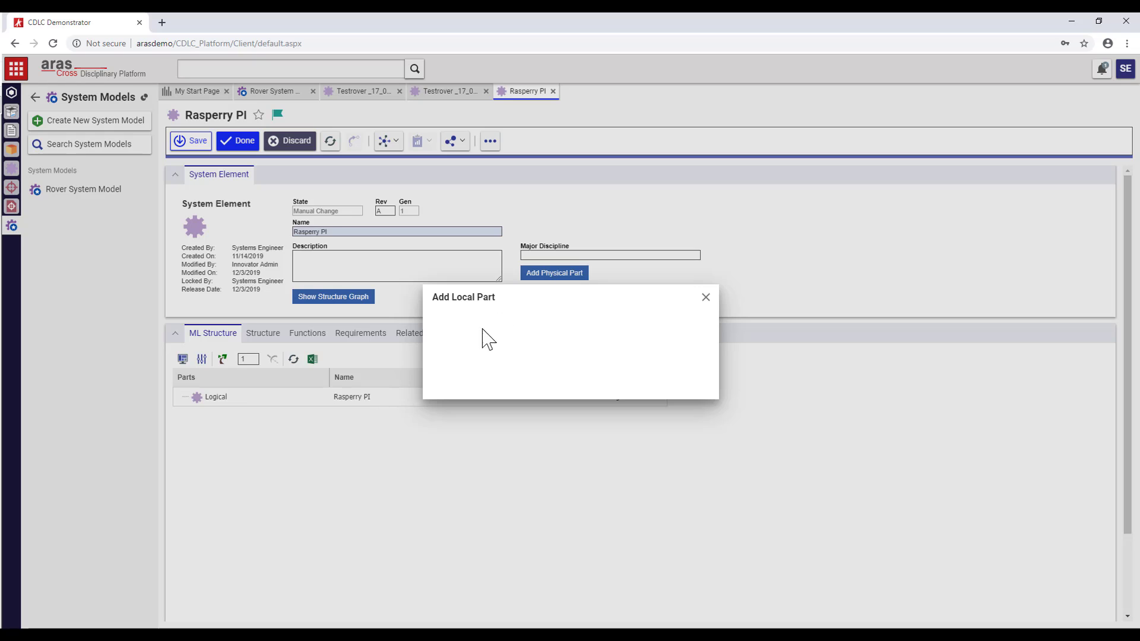
left_click(521, 334)
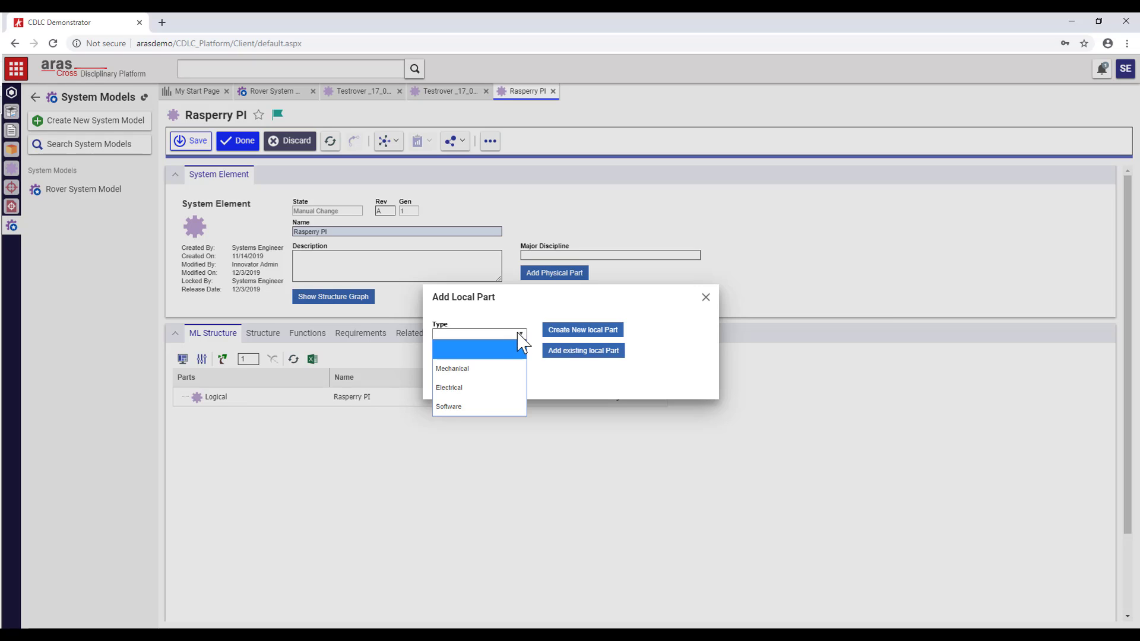
left_click(500, 369)
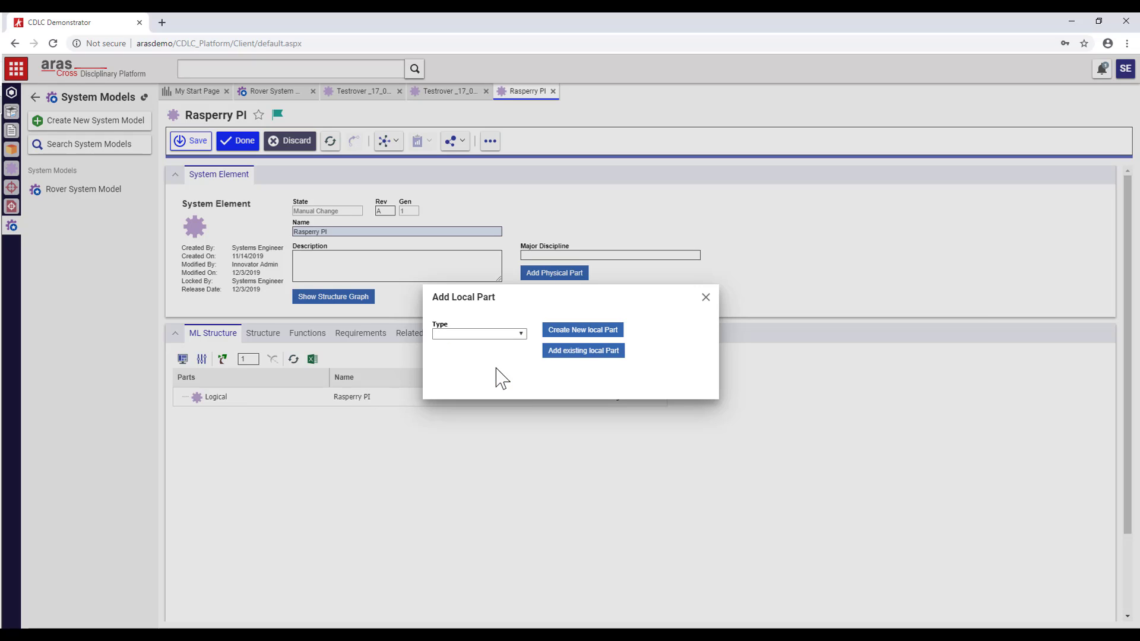
left_click(572, 356)
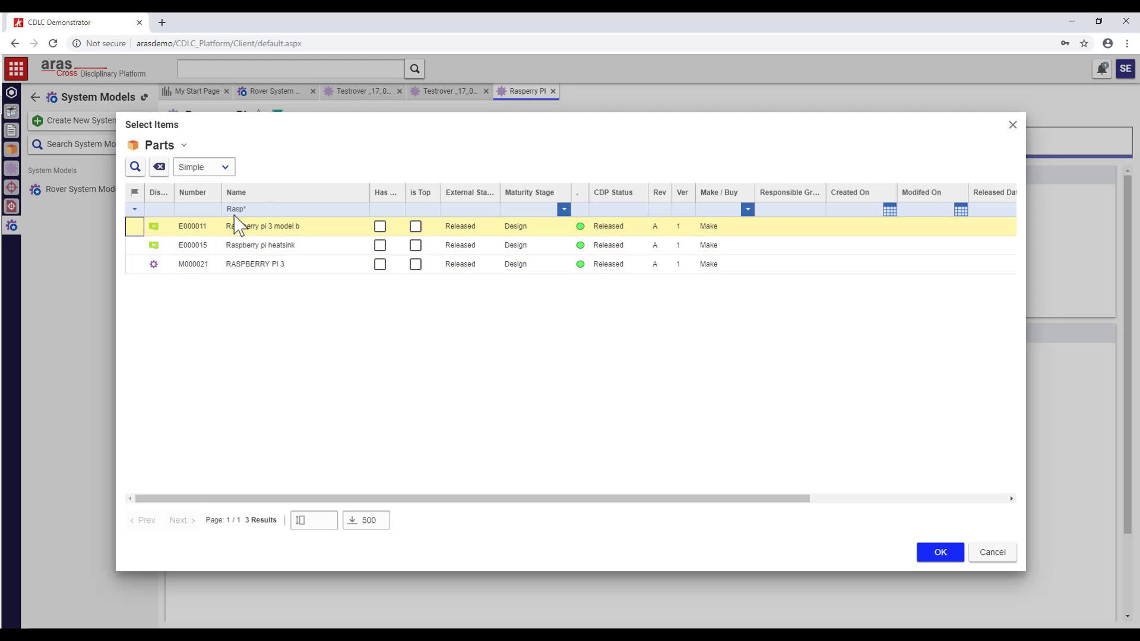
left_click(252, 265)
double_click(256, 274)
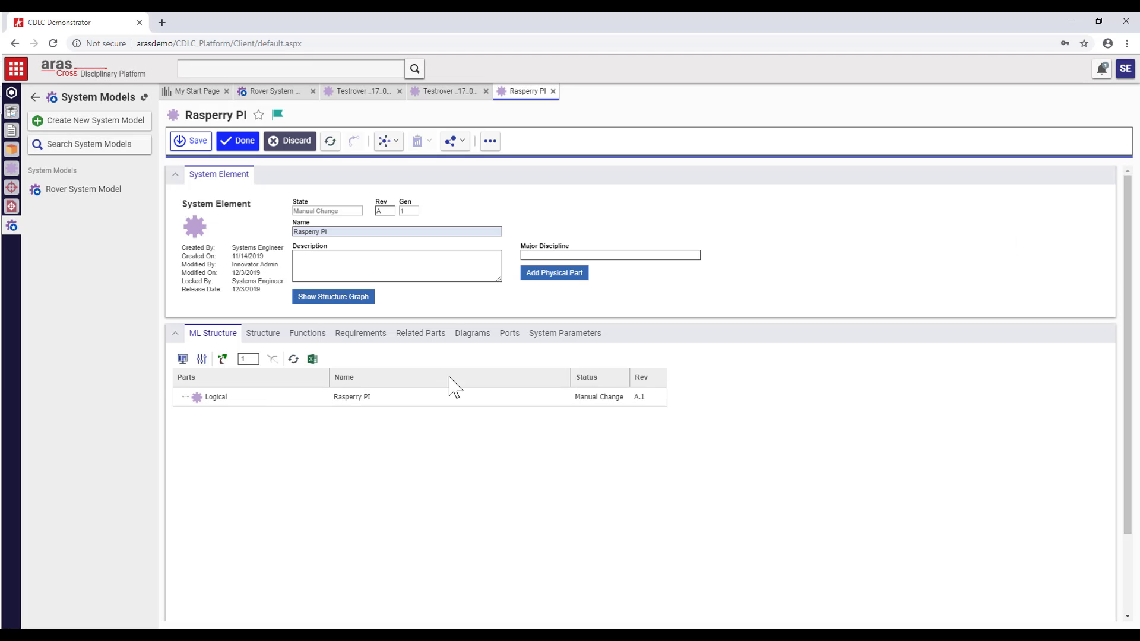
- Link existing part Raspberry pi 3 model b as a second physical part
left_click(546, 274)
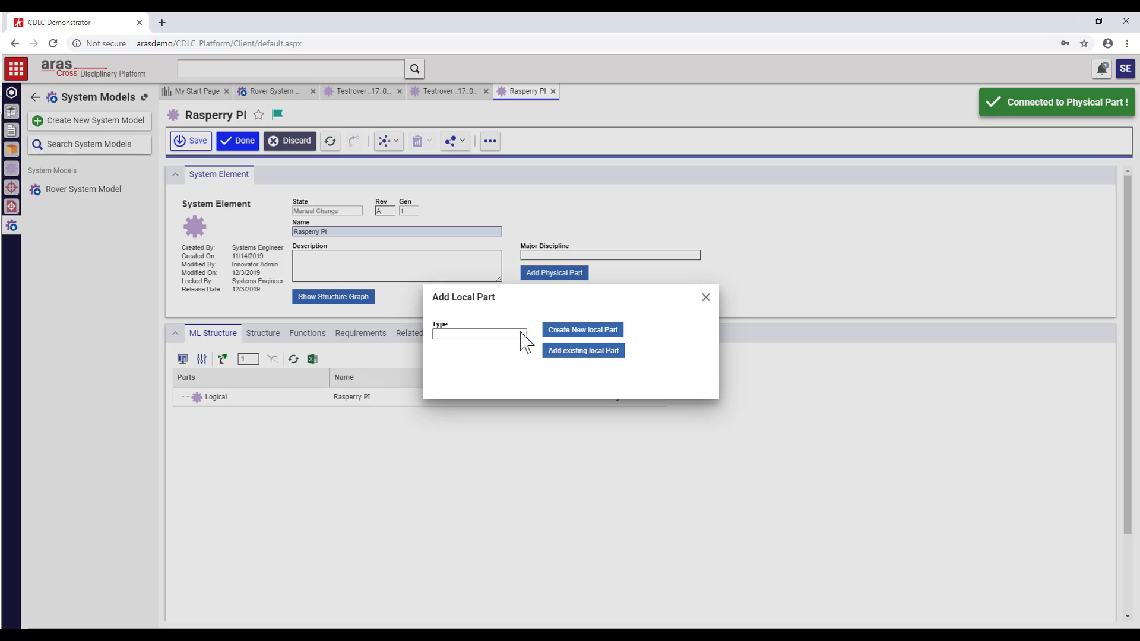
left_click(523, 334)
left_click(496, 386)
left_click(570, 351)
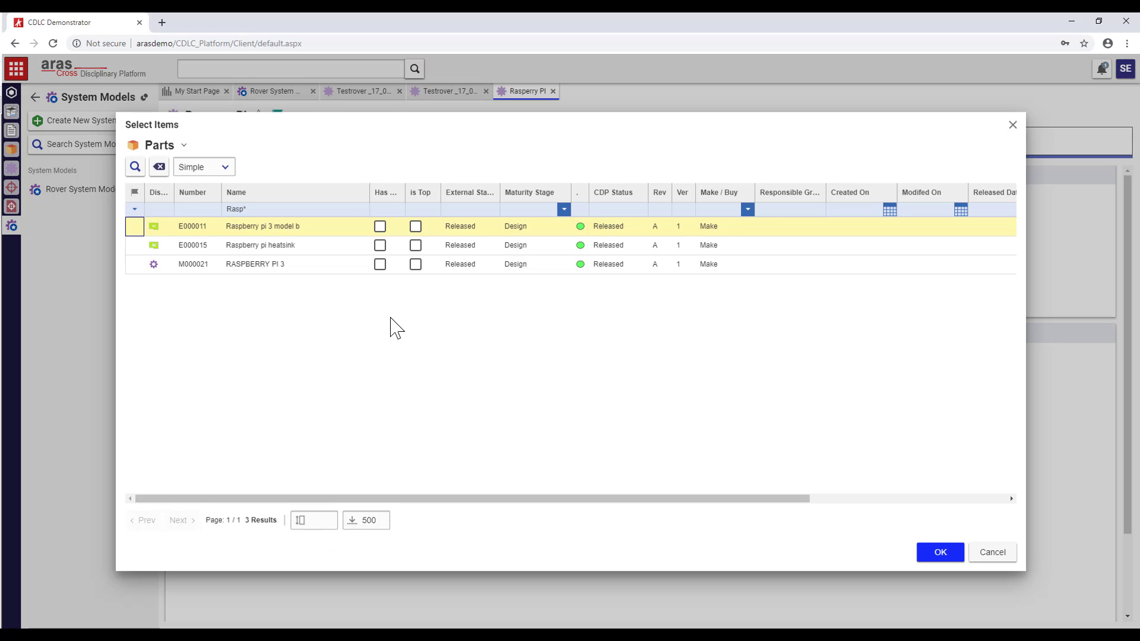
left_click(275, 232)
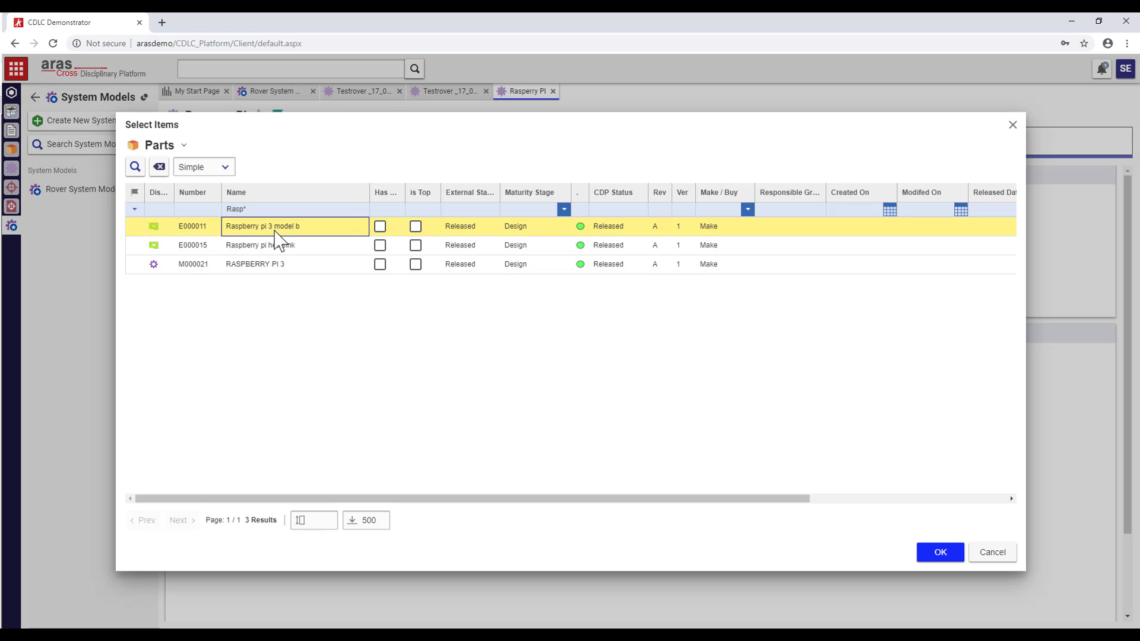
double_click(275, 232)
- Create and save a new Software physical part, TMP-00000014, for Rasperry PI
left_click(560, 279)
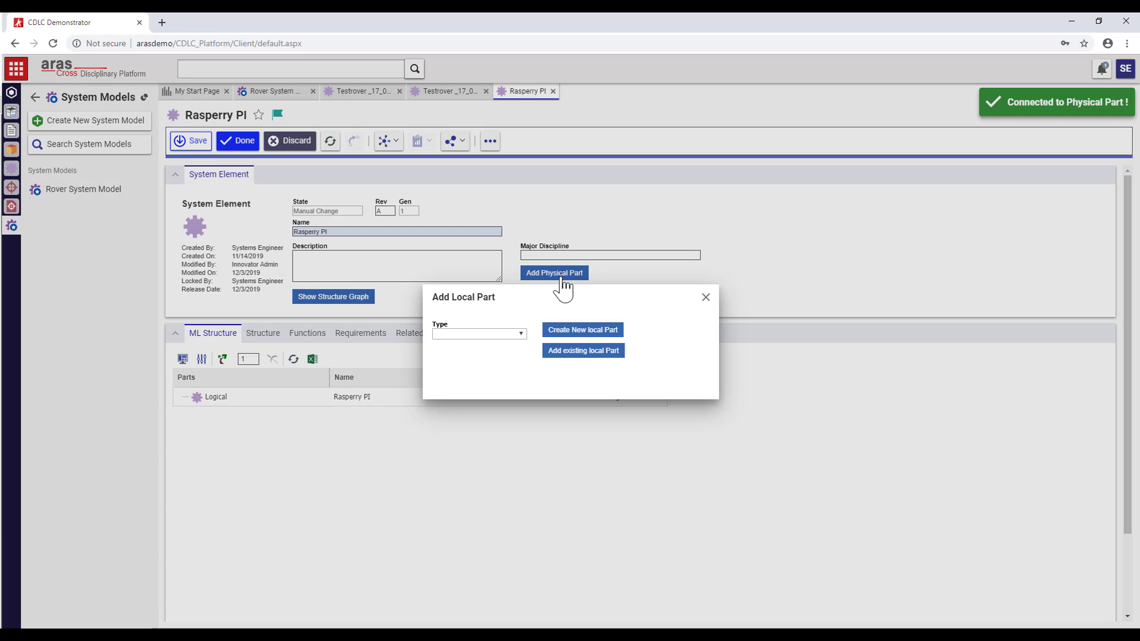
left_click(521, 334)
left_click(469, 401)
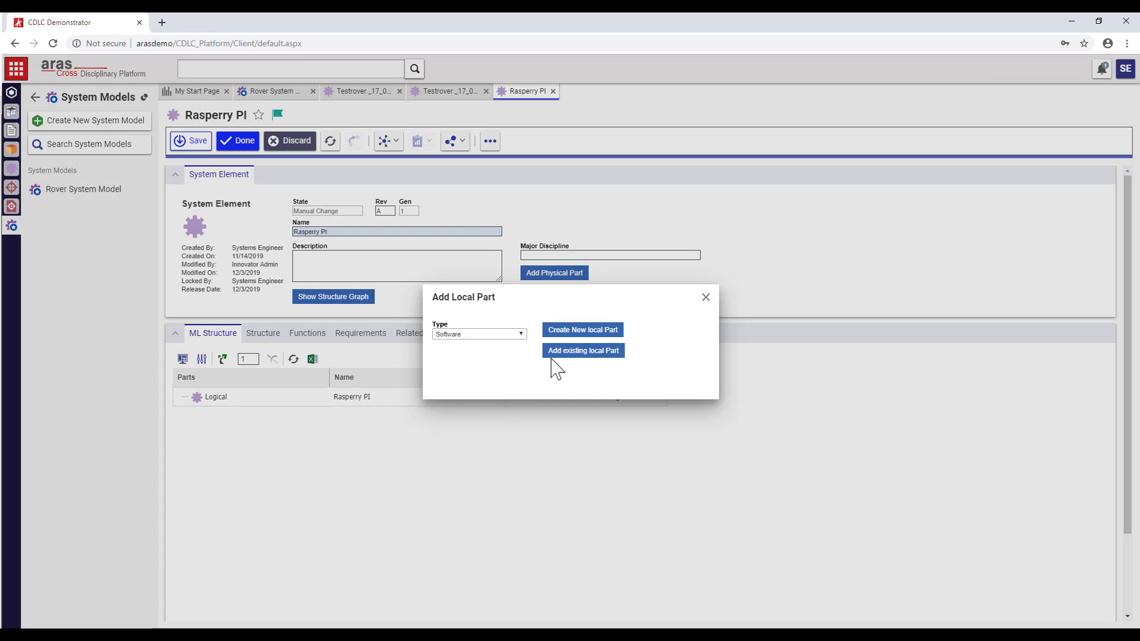
left_click(576, 332)
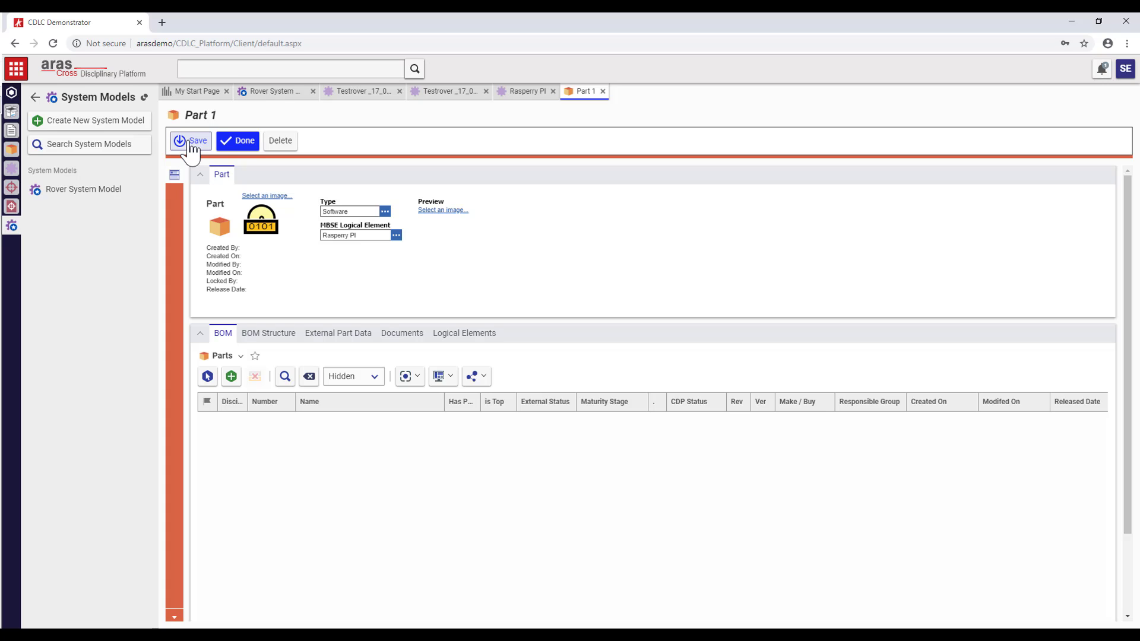
left_click(241, 143)
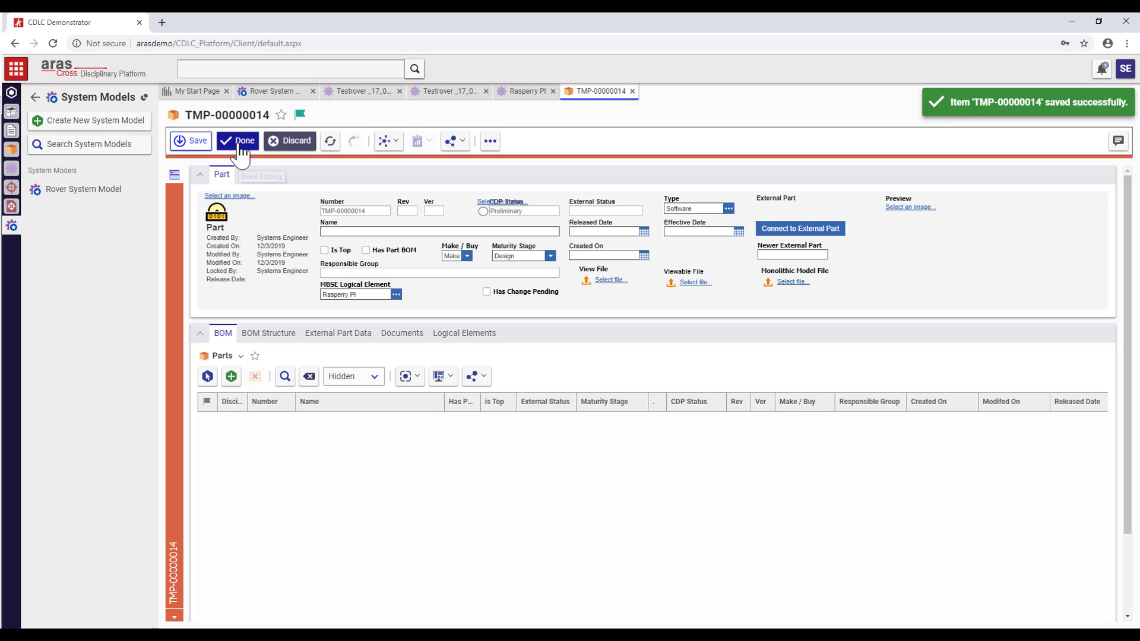
left_click(631, 91)
- Refresh the ML Structure and expand Logical to show the three physical parts
left_click(294, 358)
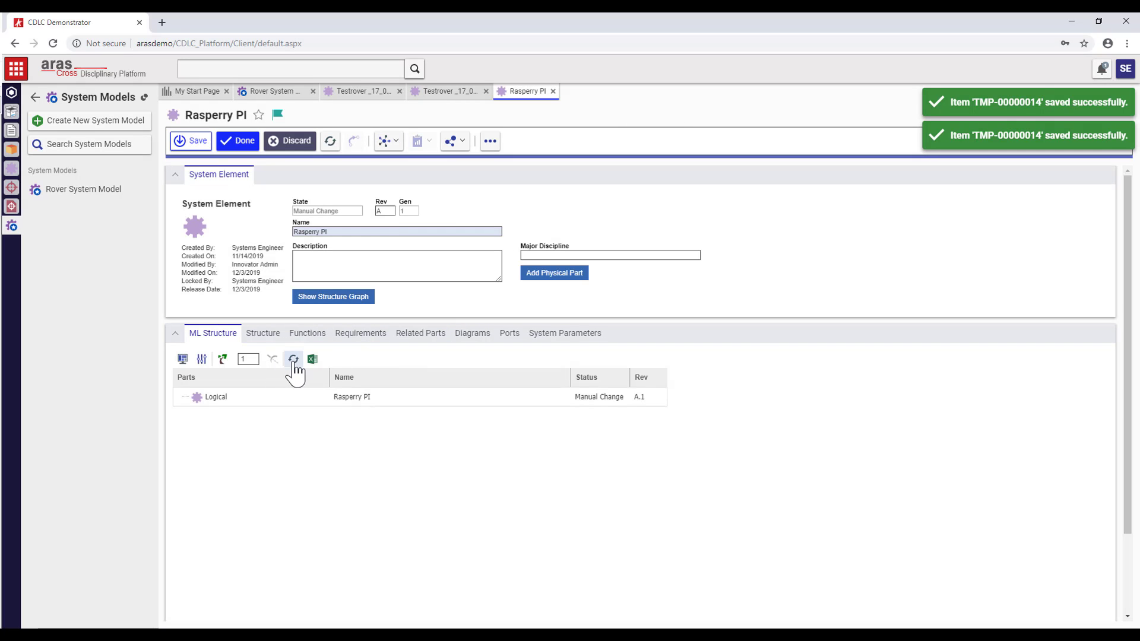
left_click(181, 397)
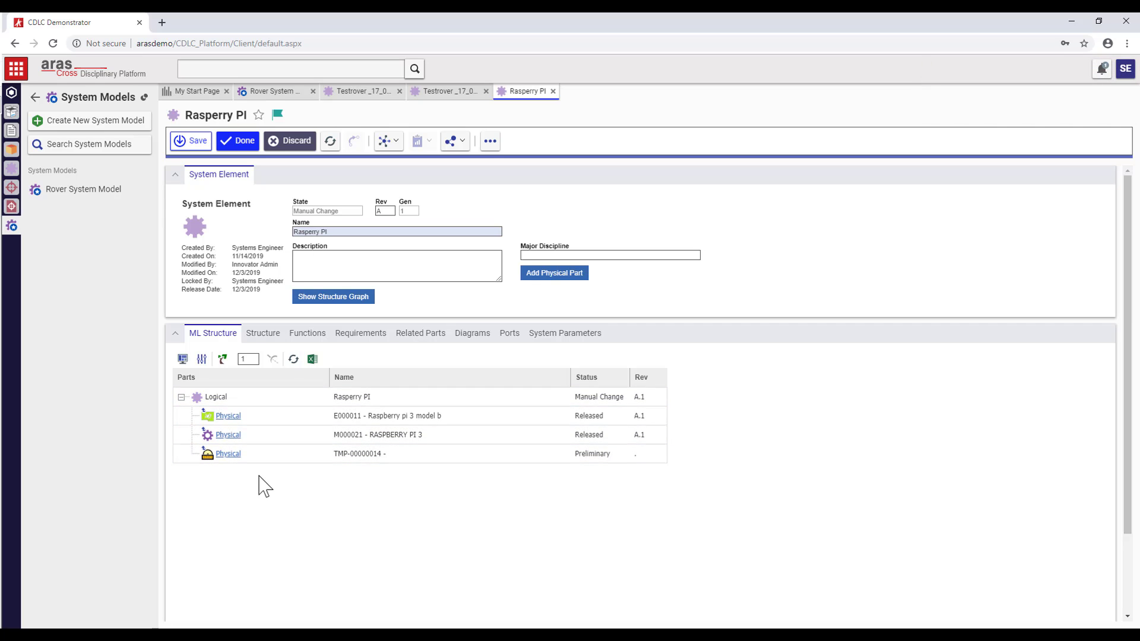
right_click(192, 93)
- Close all tabs except My Start Page and open requirements document RD-00001 in document view
left_click(209, 116)
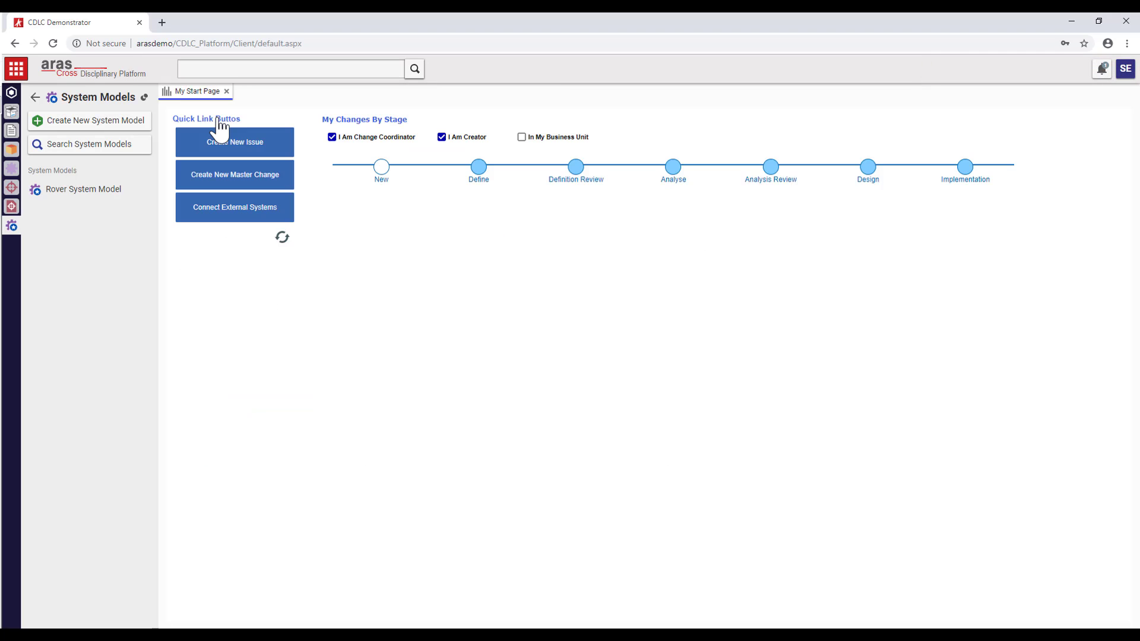
left_click(11, 207)
left_click(61, 190)
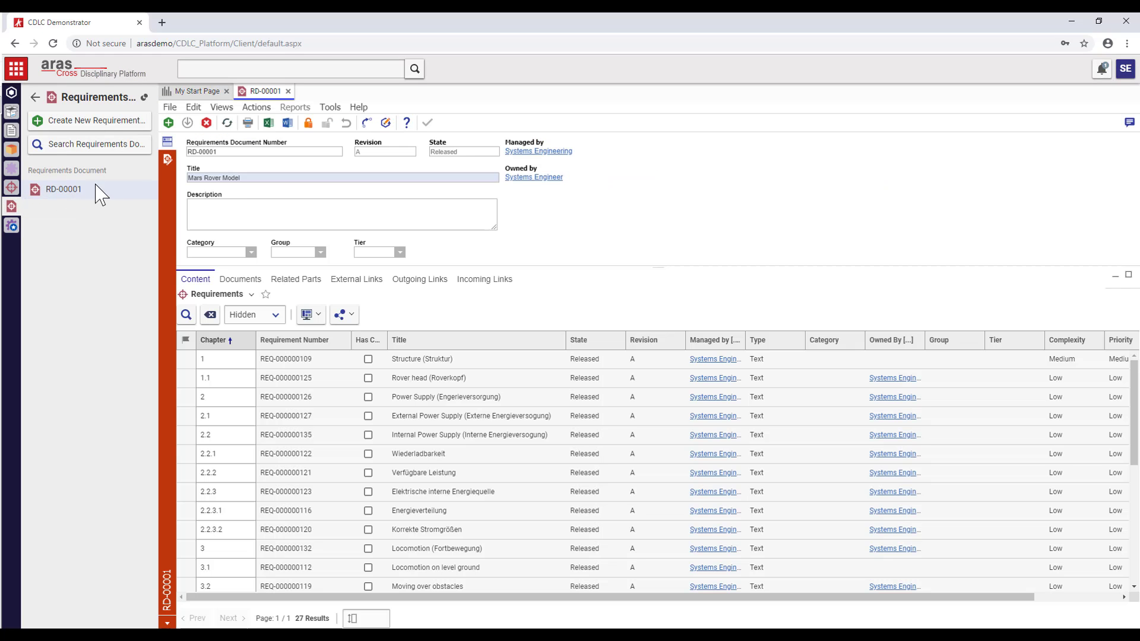
left_click(168, 159)
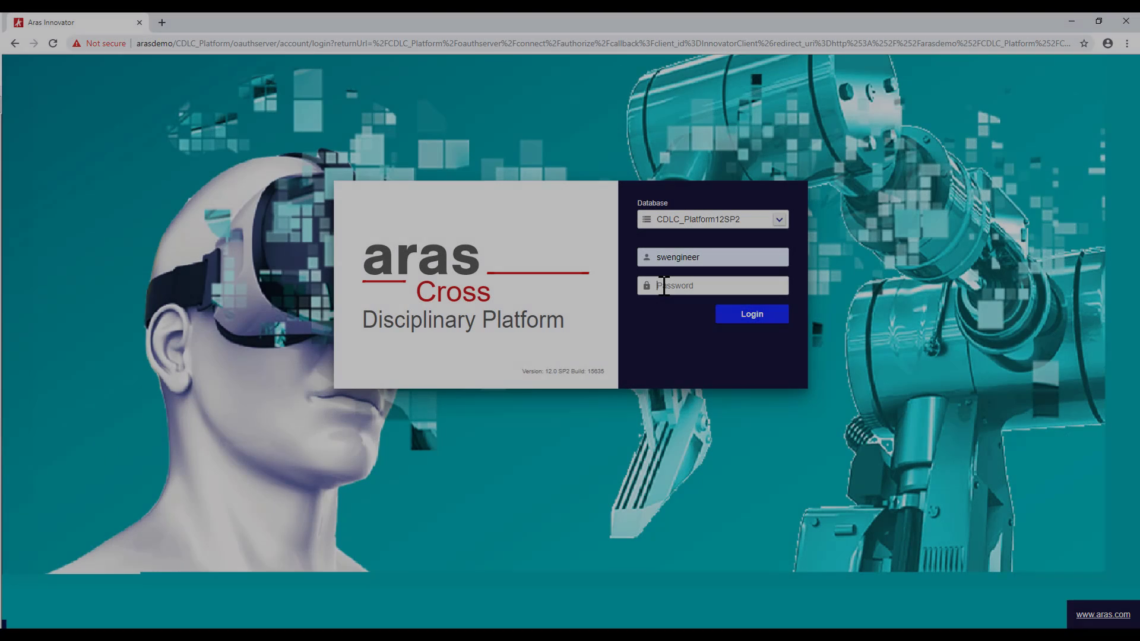
- Log in as the software engineer and open TMP-00000014 from the filtered Software Parts list
type("i")
left_click(739, 315)
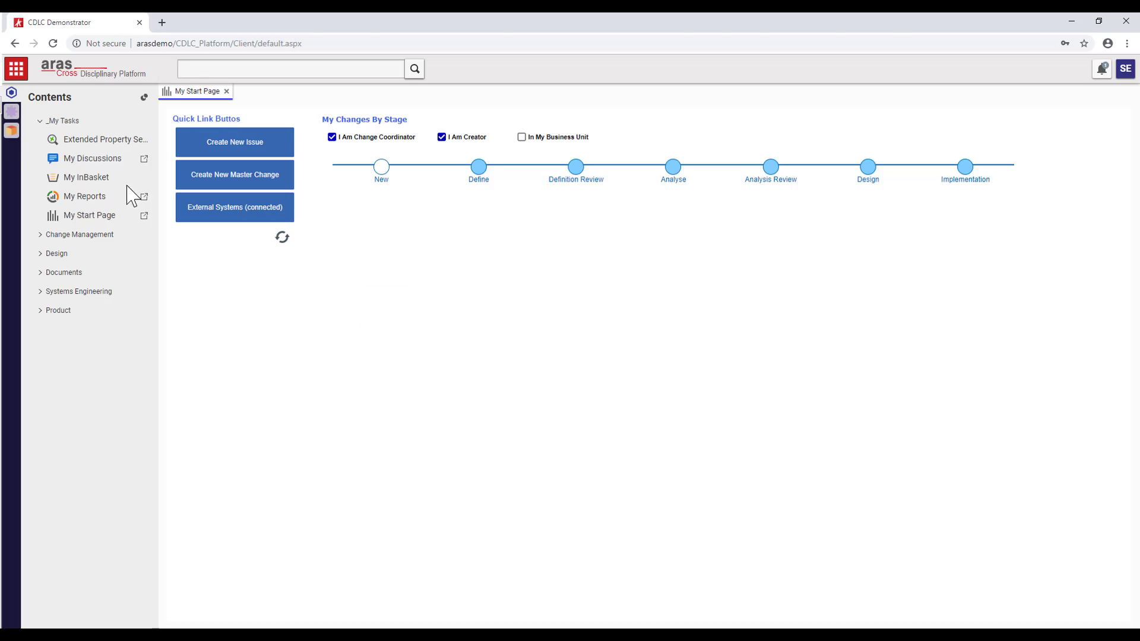
left_click(11, 130)
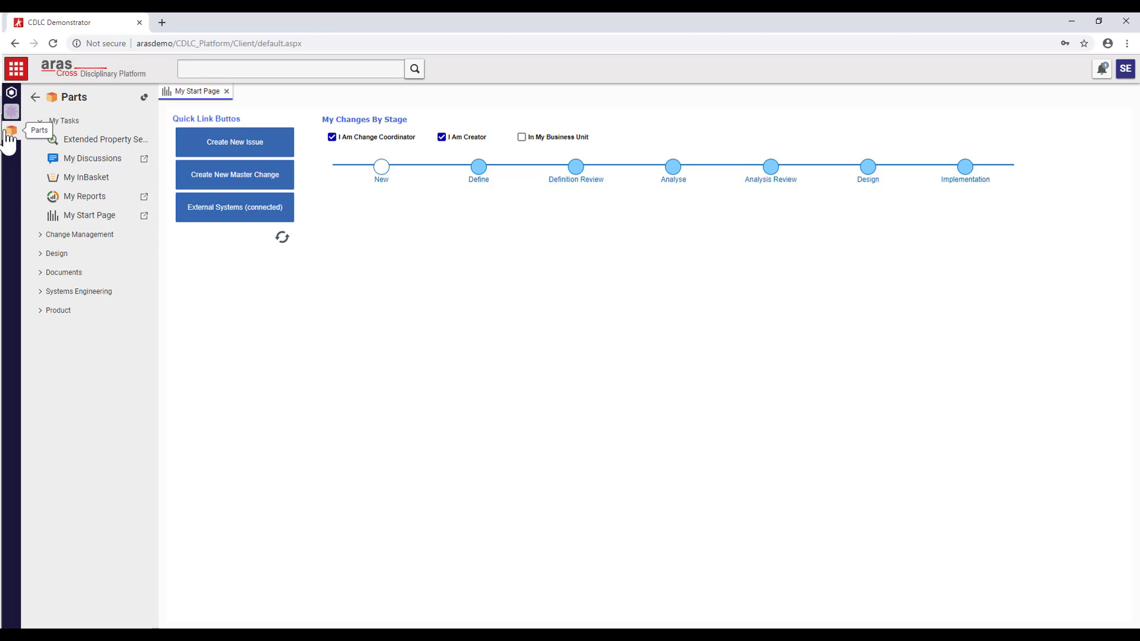
left_click(71, 228)
left_click(243, 189)
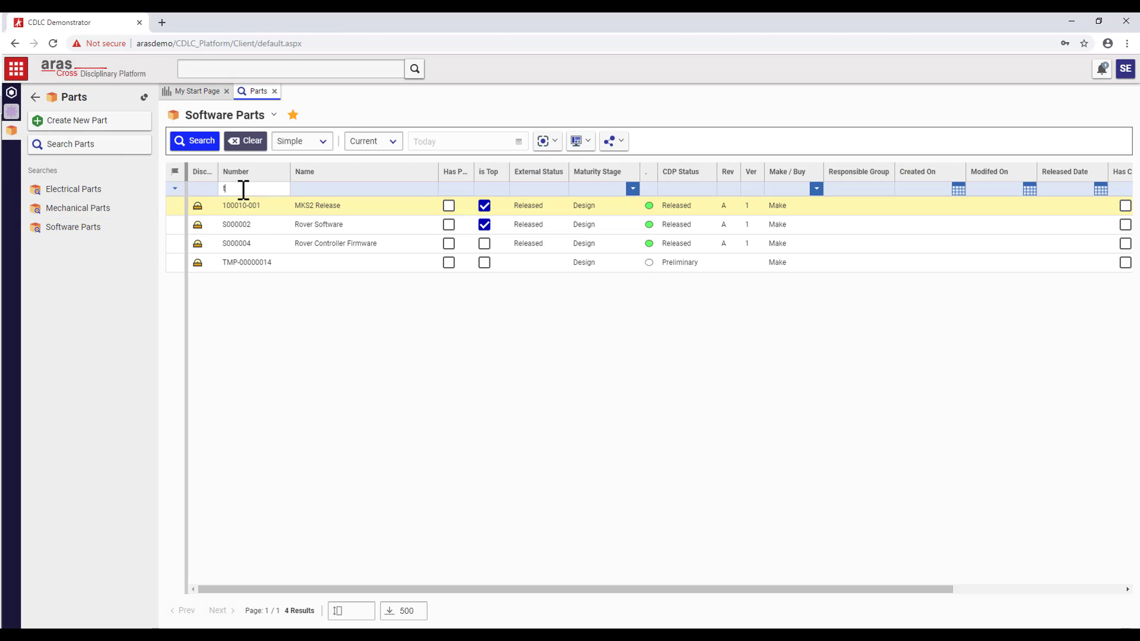
key("Return")
double_click(254, 206)
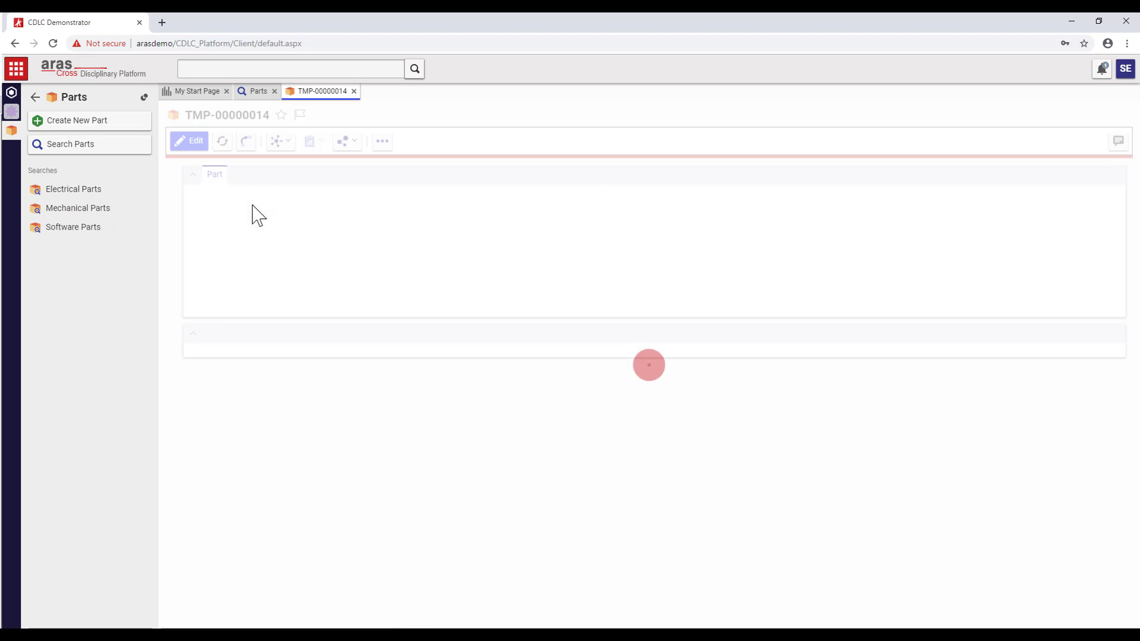
- Check Rasperry PI's Logical physical parts and return to TMP-00000014
left_click(331, 294)
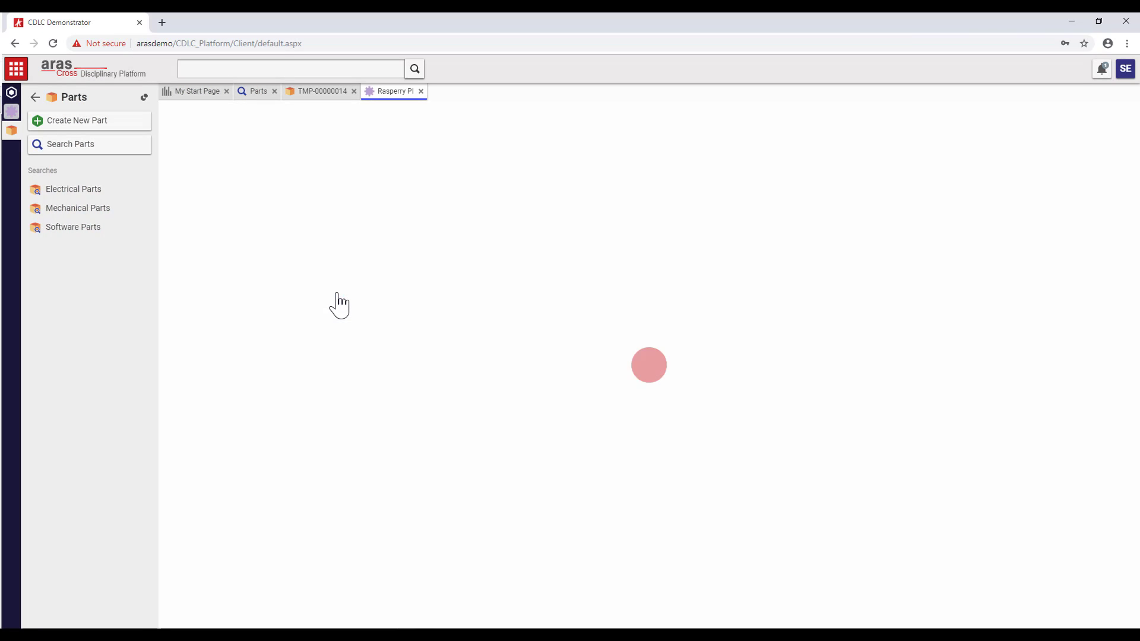
left_click(182, 397)
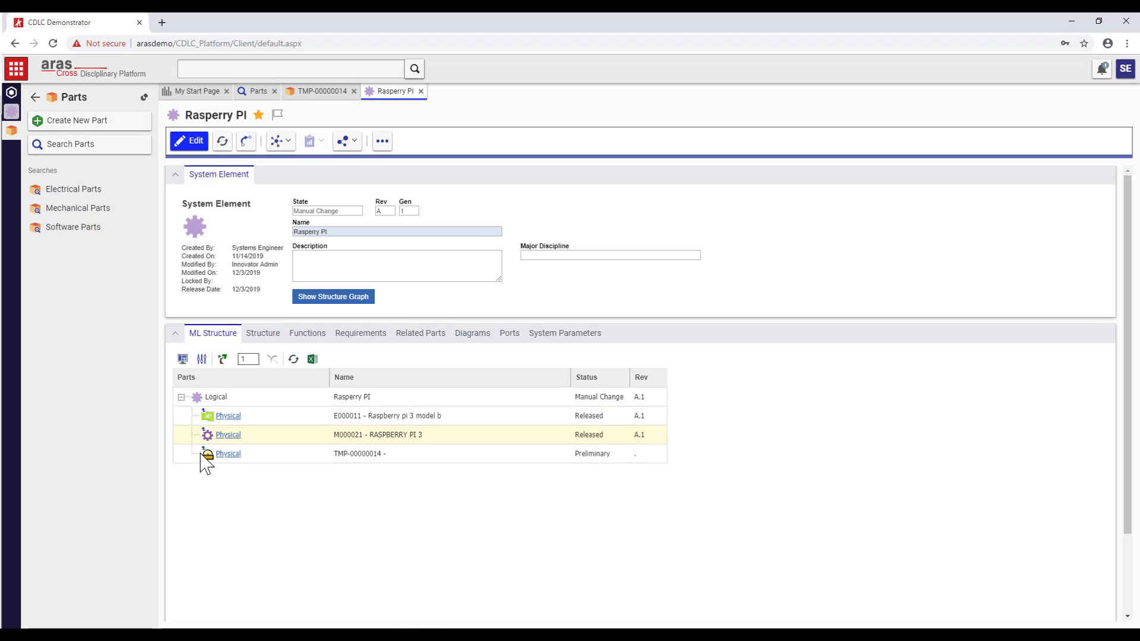
left_click(228, 454)
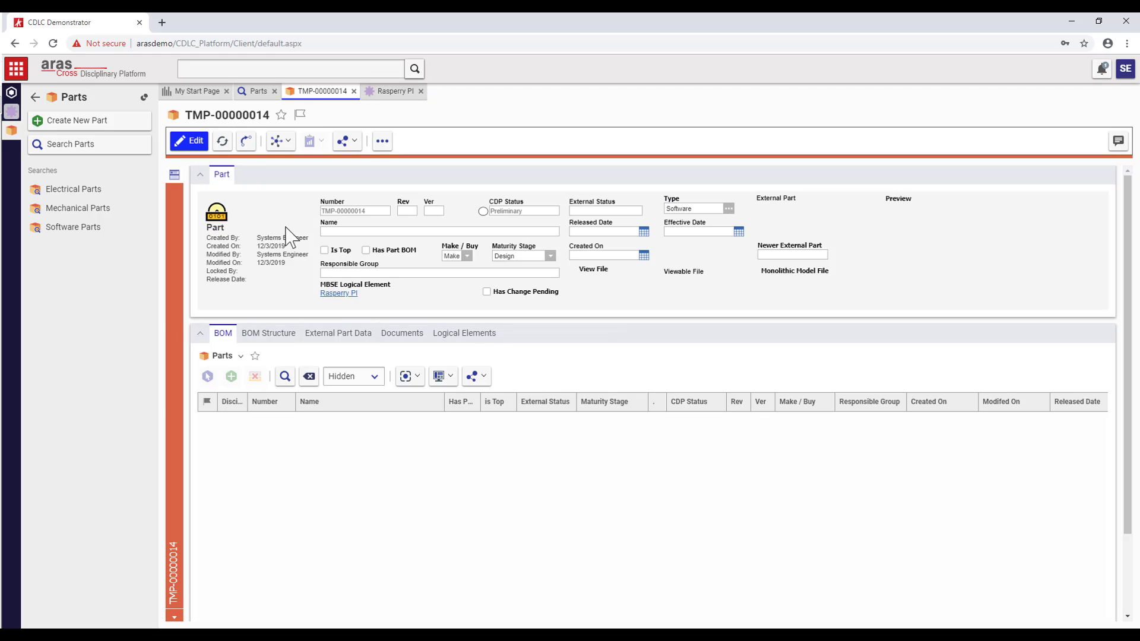
- Connect TMP-00000014 to ALM item Rasperry Pi3 - Rover Code, saving it as S000003, and refresh the structure
left_click(190, 141)
left_click(799, 229)
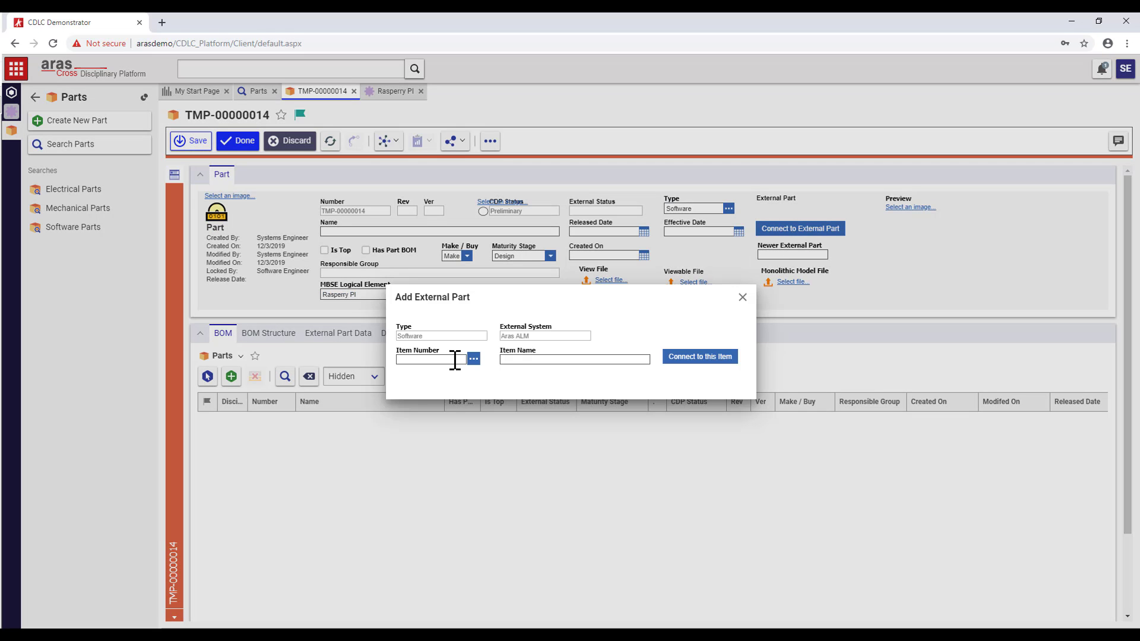
left_click(473, 359)
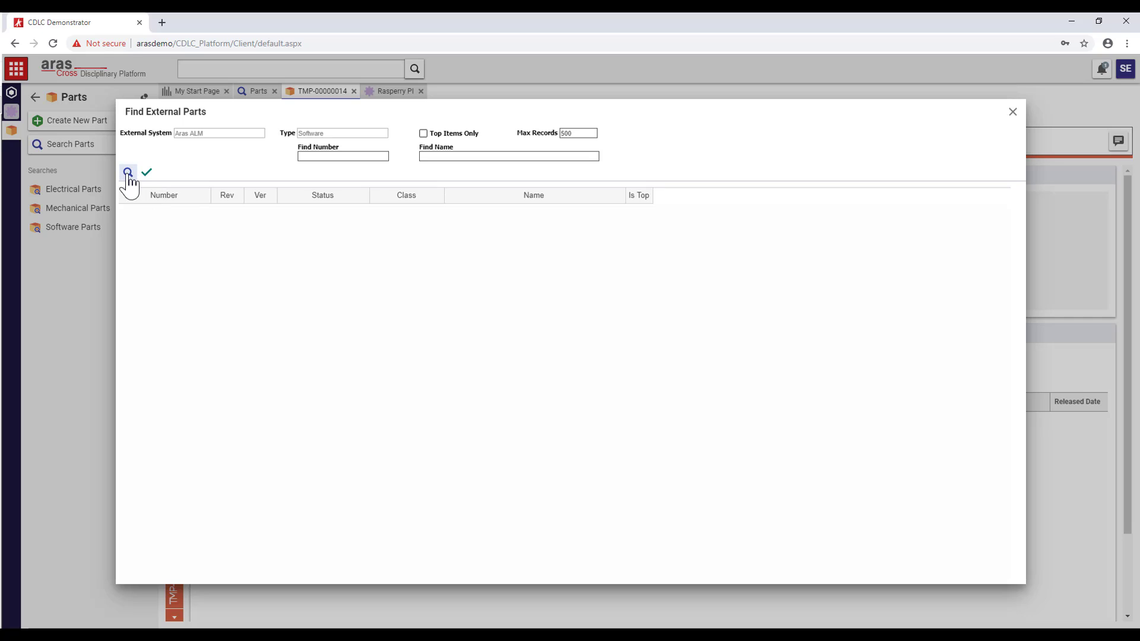
left_click(128, 175)
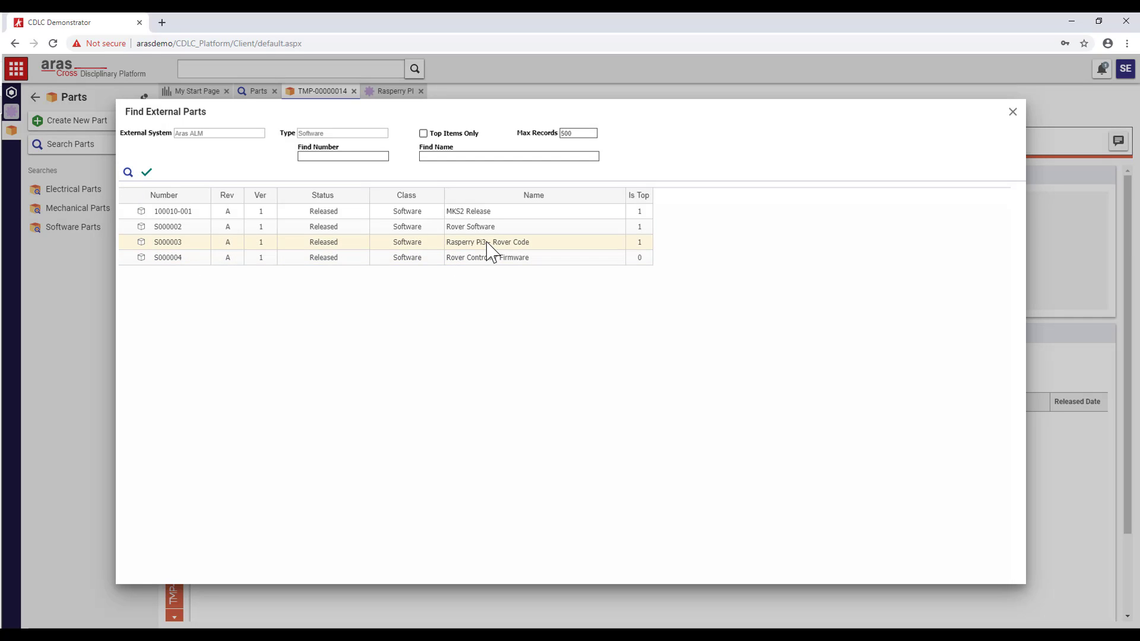
double_click(488, 243)
left_click(677, 357)
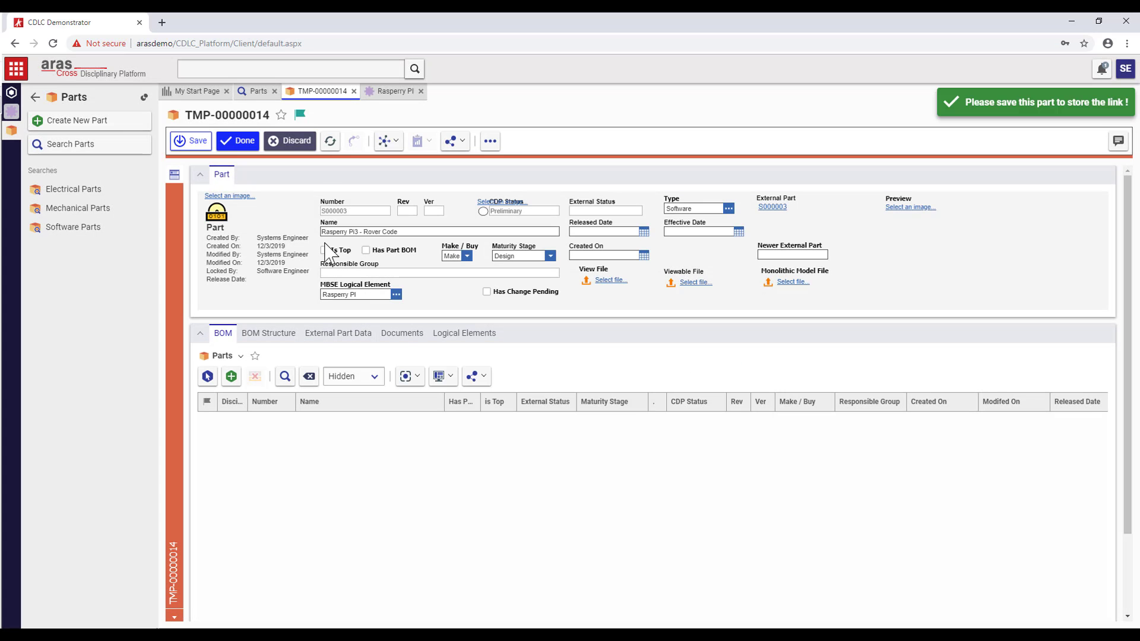
left_click(238, 143)
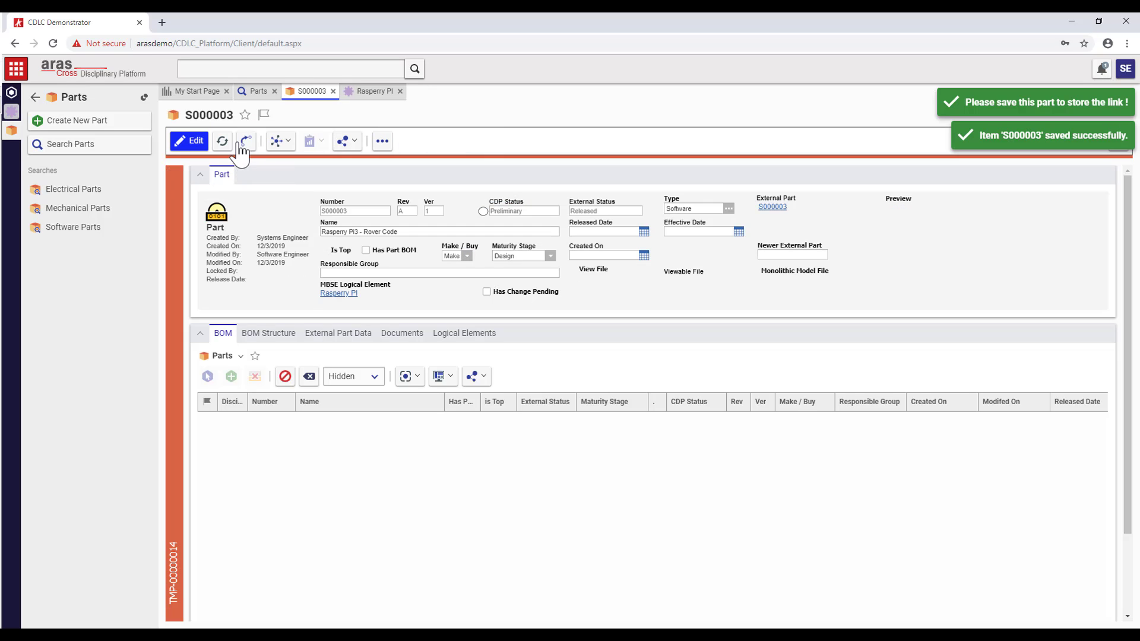
left_click(366, 91)
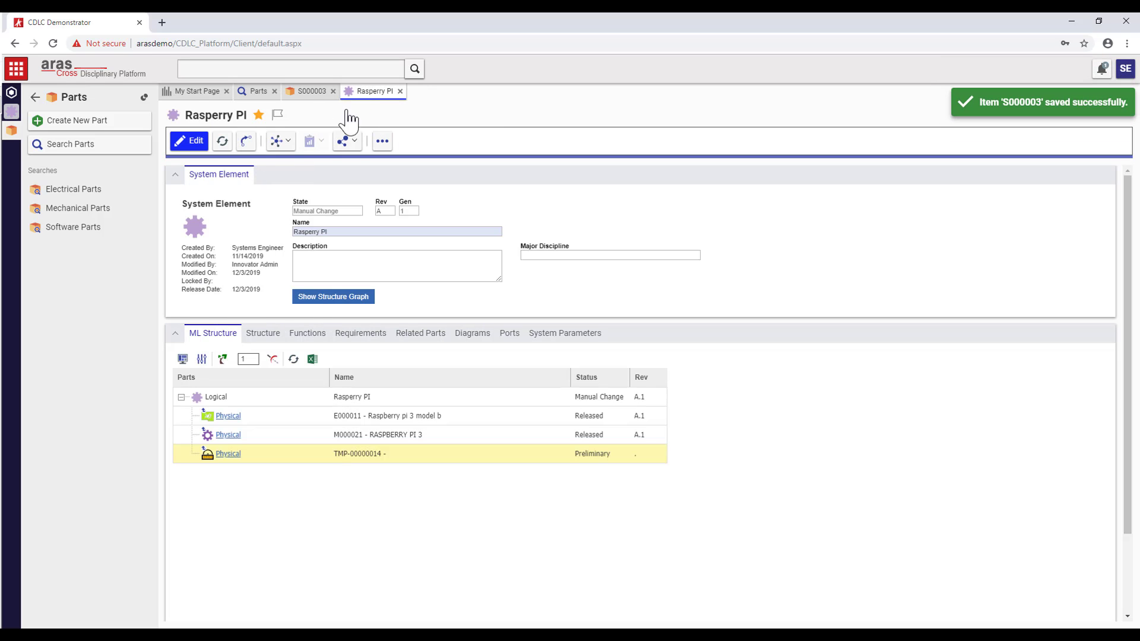
left_click(292, 361)
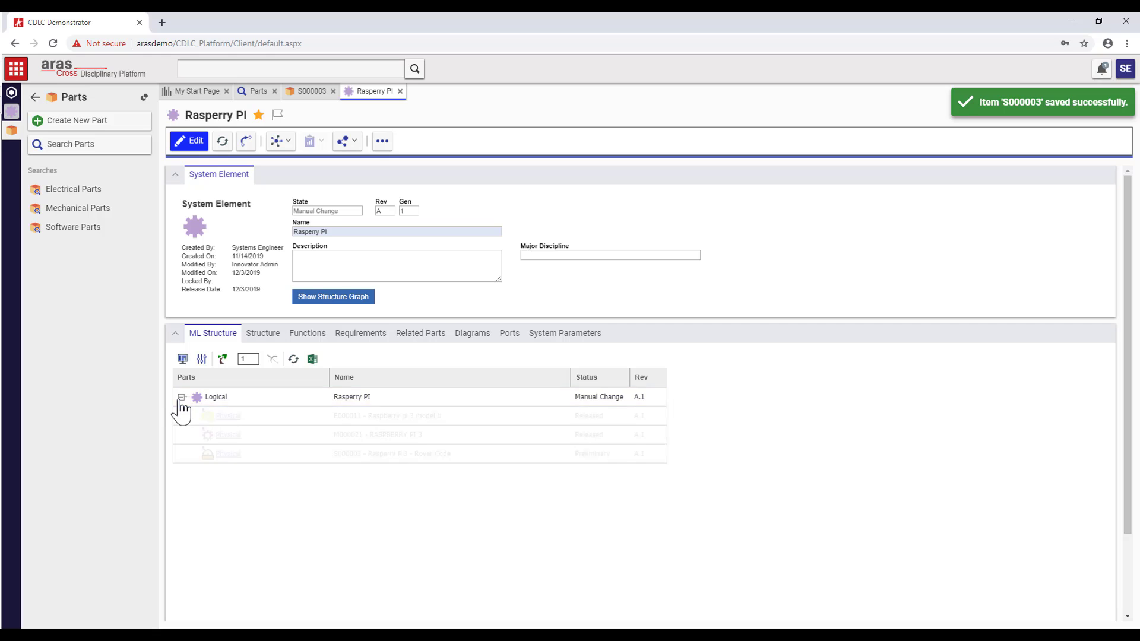
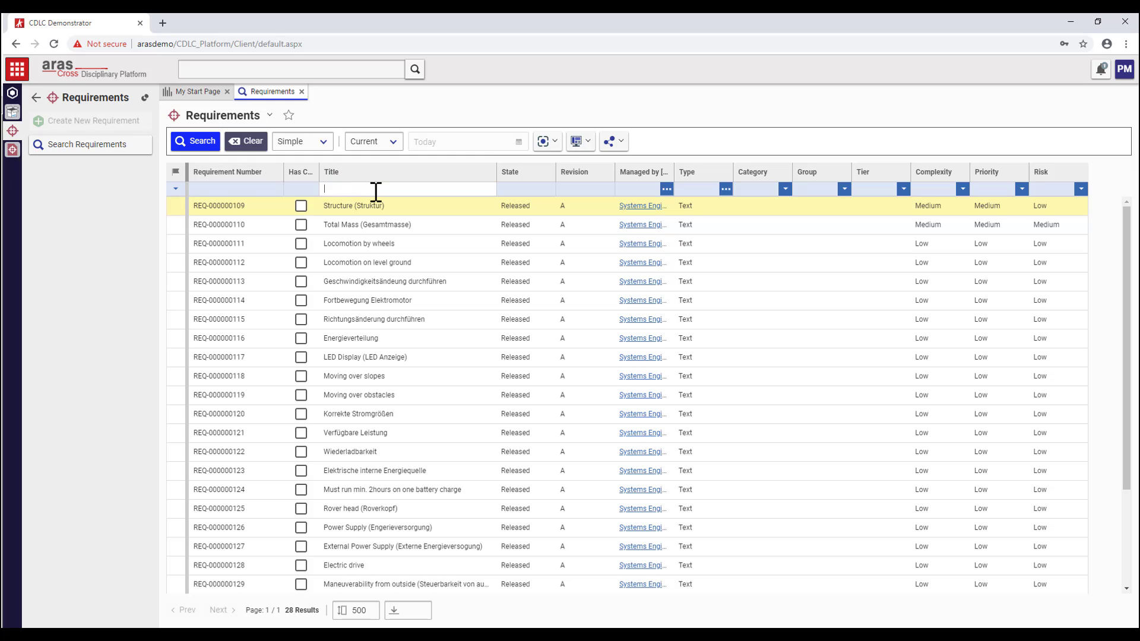
- Search titles for *hour* and open RD-00001, the document using the battery-charge requirement
type("*hour*")
key("Return")
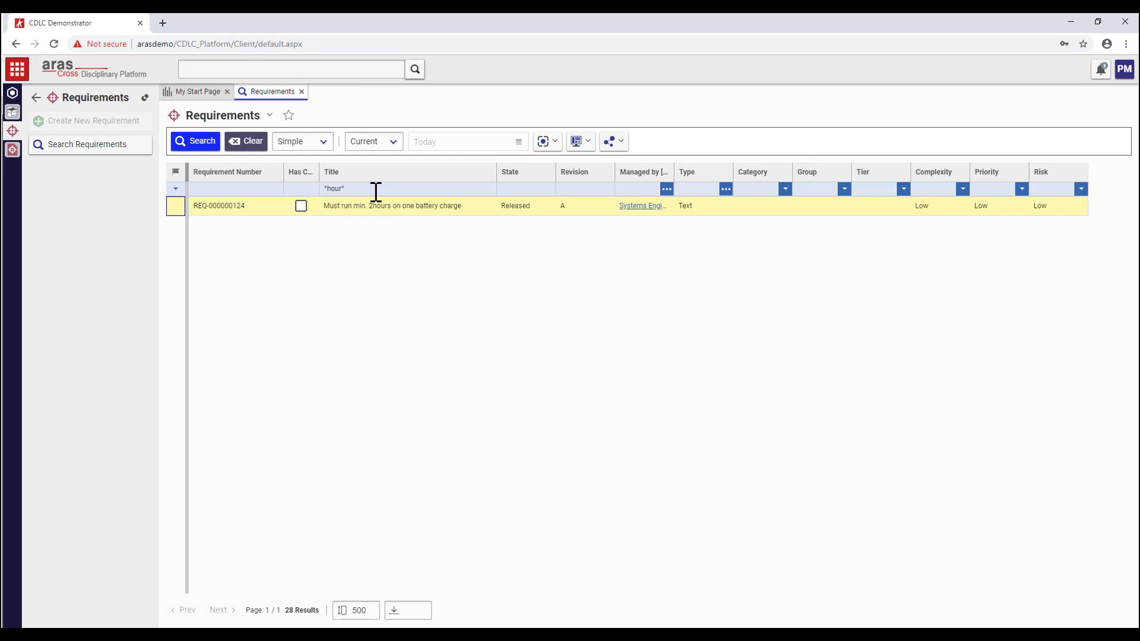
left_click(395, 216)
right_click(395, 218)
left_click(416, 364)
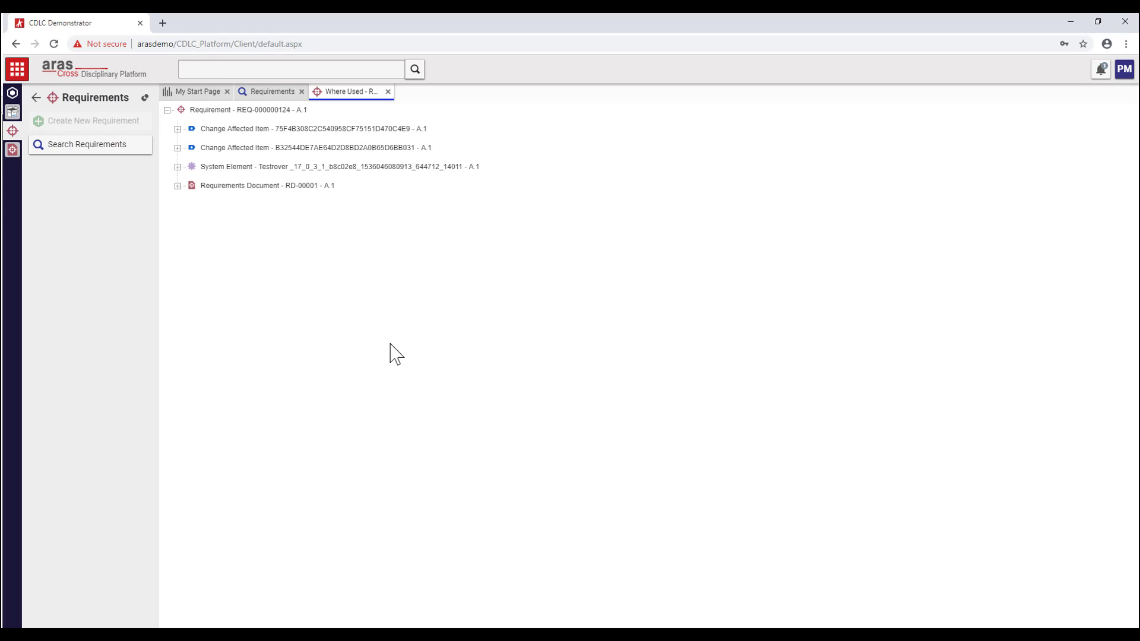
left_click(216, 187)
double_click(215, 187)
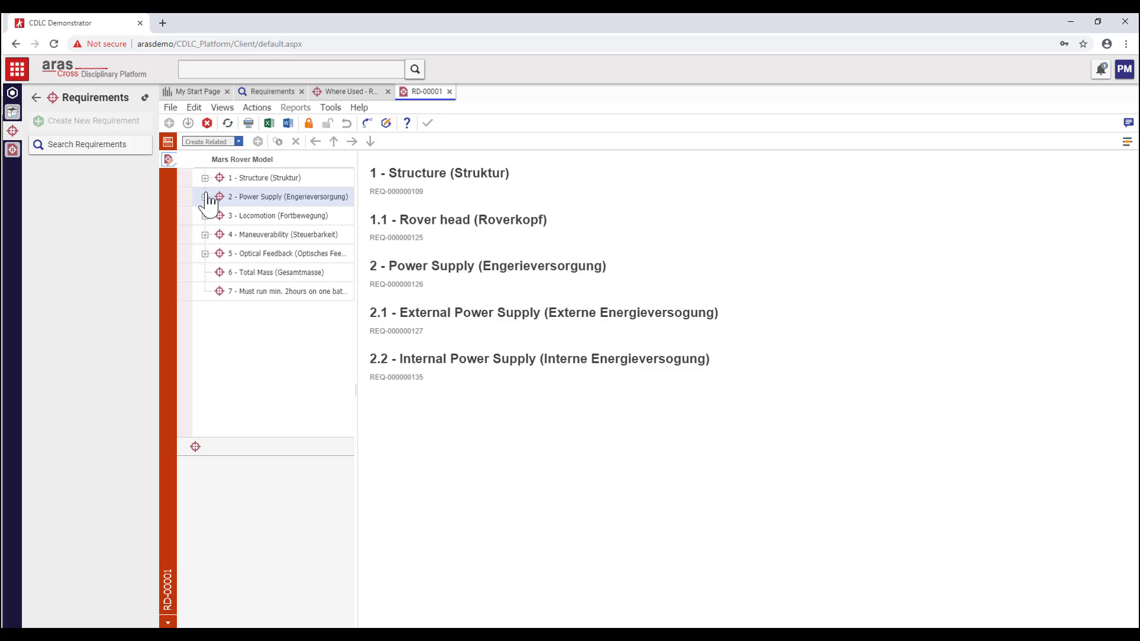
- Expand RD-00001's power supply sections and add the document to MCR-00000006
left_click(205, 197)
left_click(219, 234)
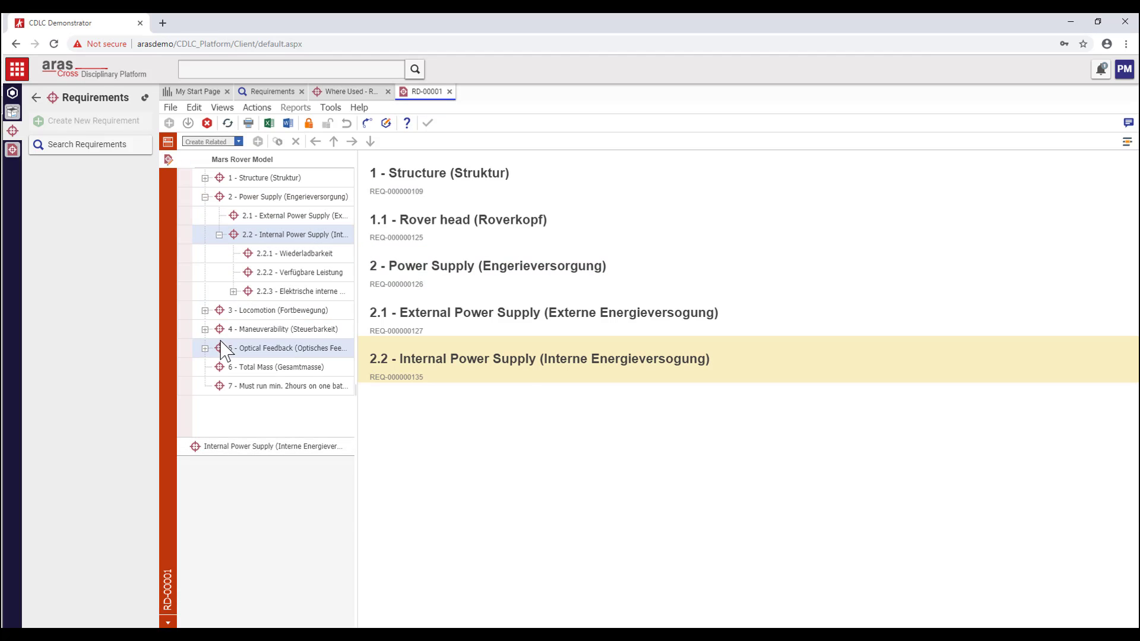
left_click(233, 291)
left_click(257, 107)
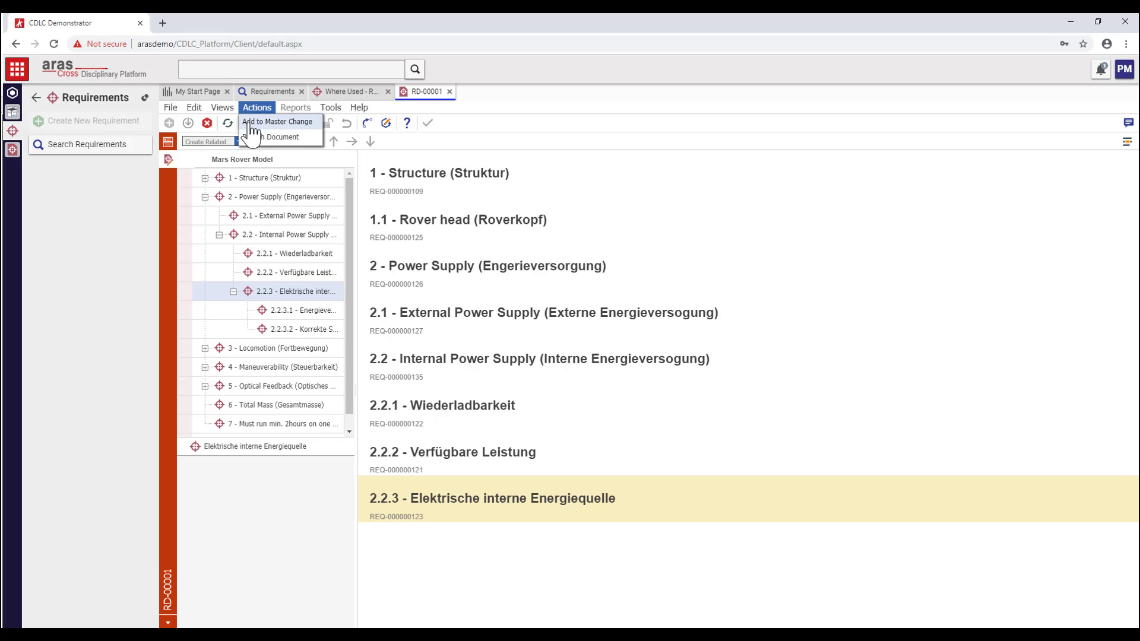
left_click(276, 120)
left_click(477, 341)
left_click(502, 394)
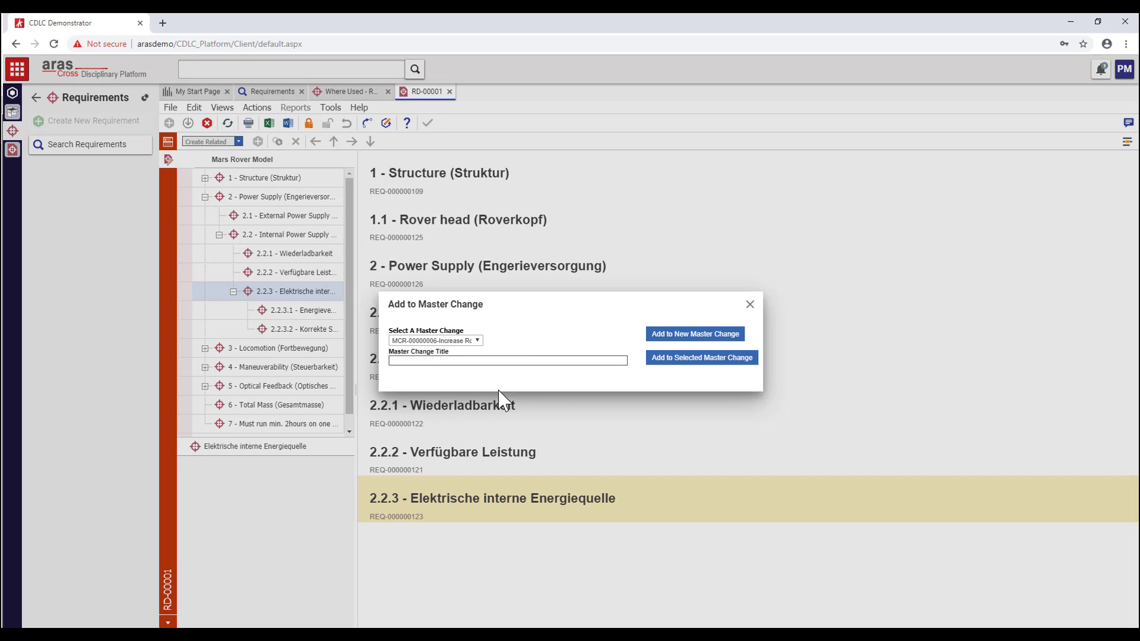
left_click(666, 356)
- Close the document views and add requirement REQ-000000124 to MCR-00000006 too
left_click(450, 92)
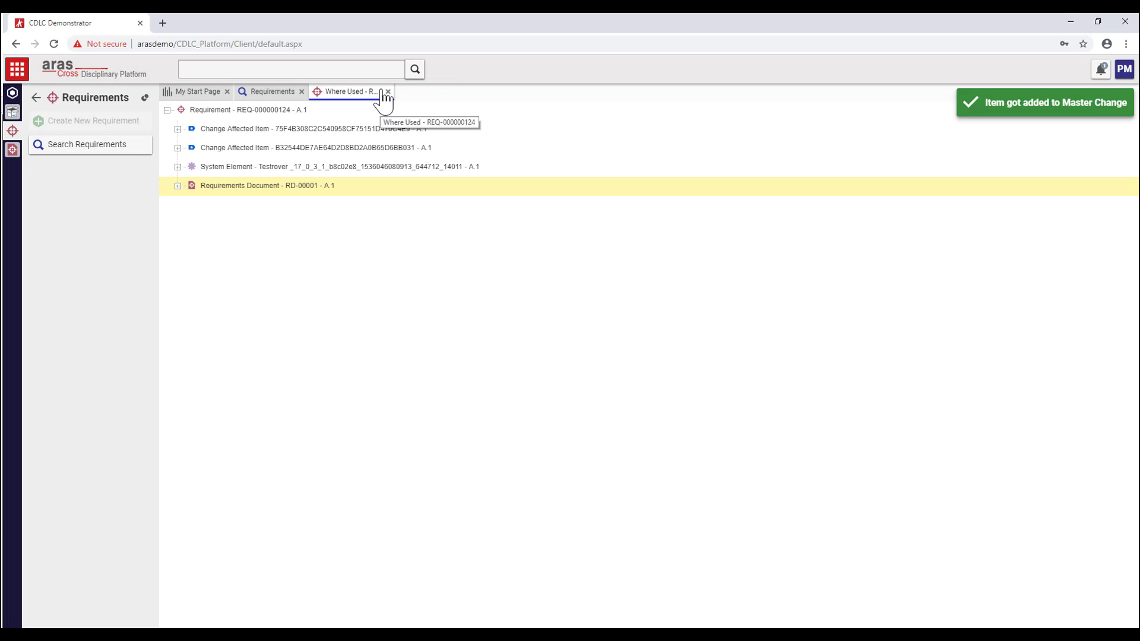
left_click(388, 91)
right_click(367, 214)
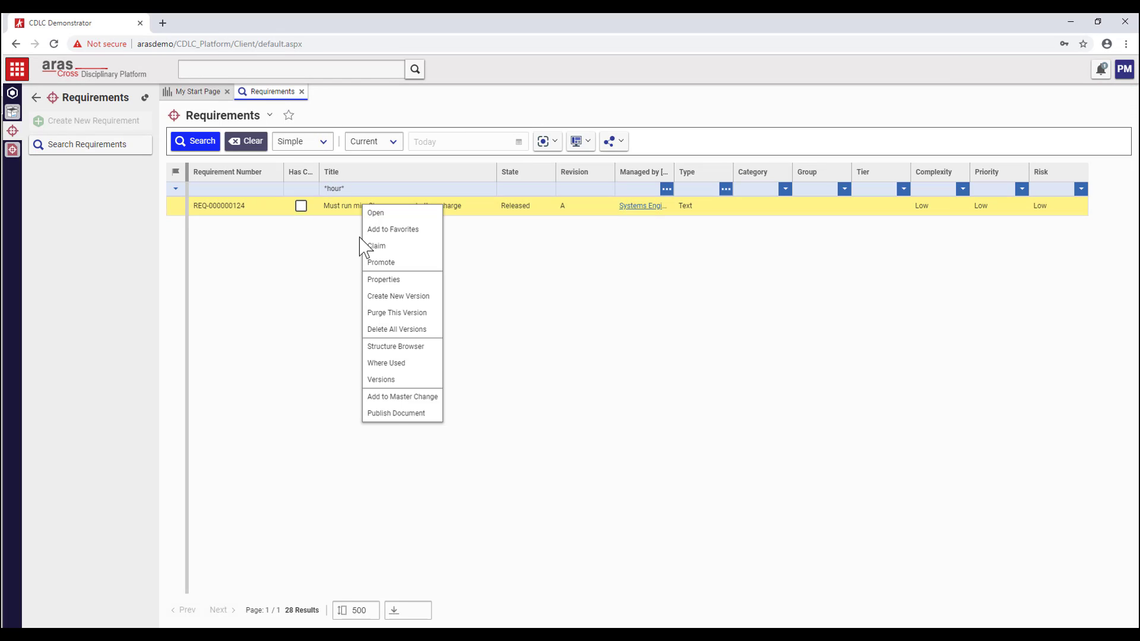
left_click(396, 399)
left_click(477, 341)
left_click(460, 394)
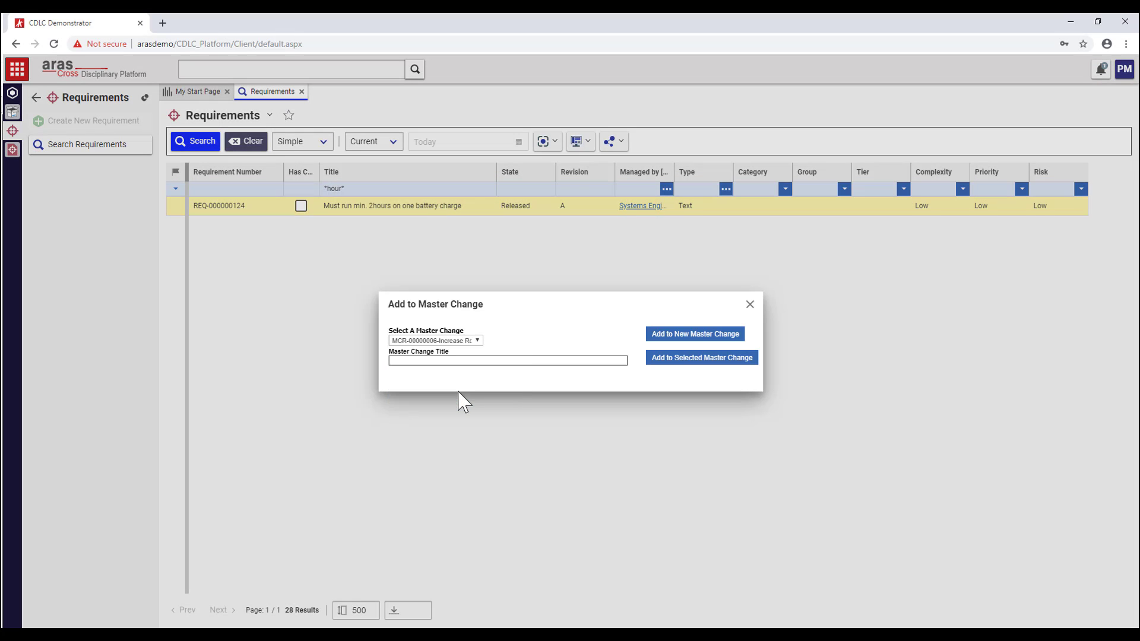
left_click(665, 359)
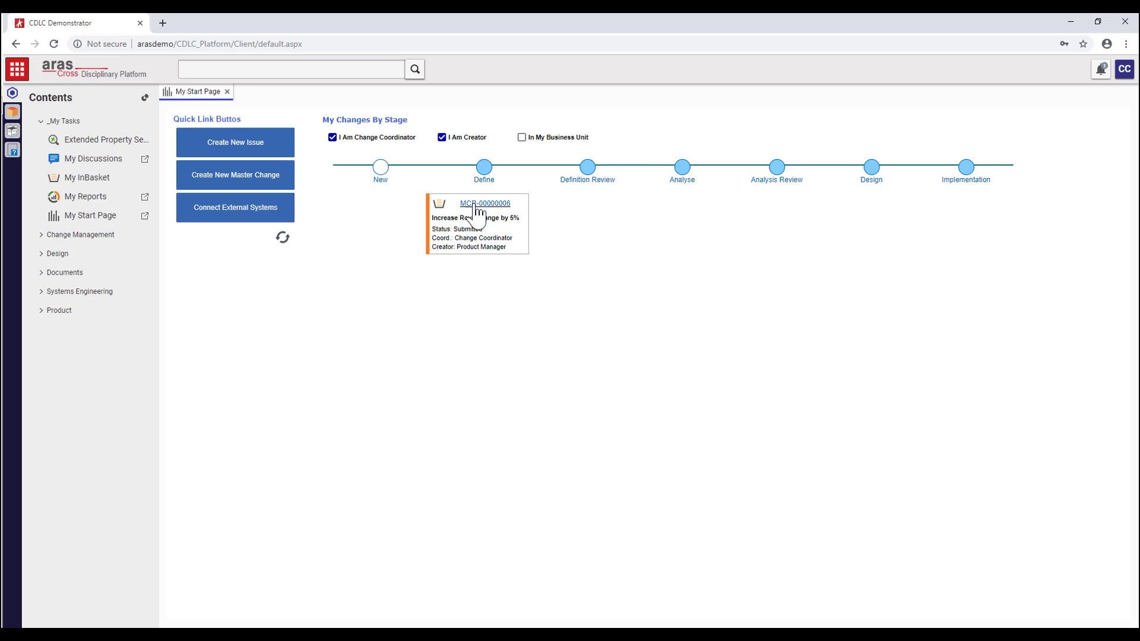
- Open MCR-00000006 and complete its workflow activity with the vote 'start Definition'
left_click(484, 204)
left_click(488, 419)
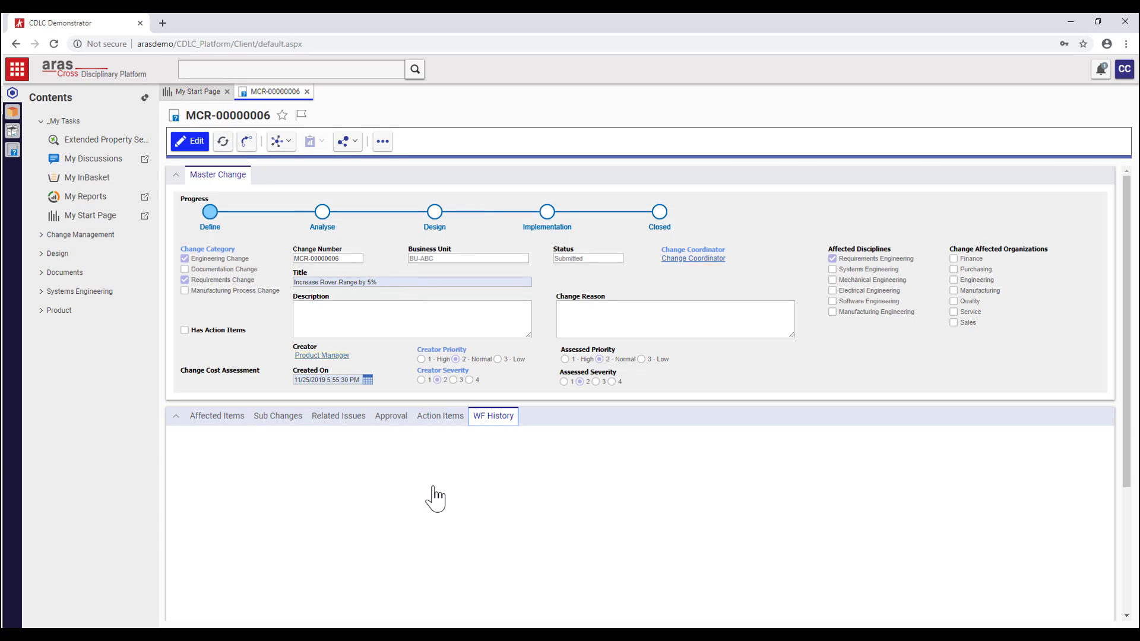
left_click(466, 527)
left_click(559, 415)
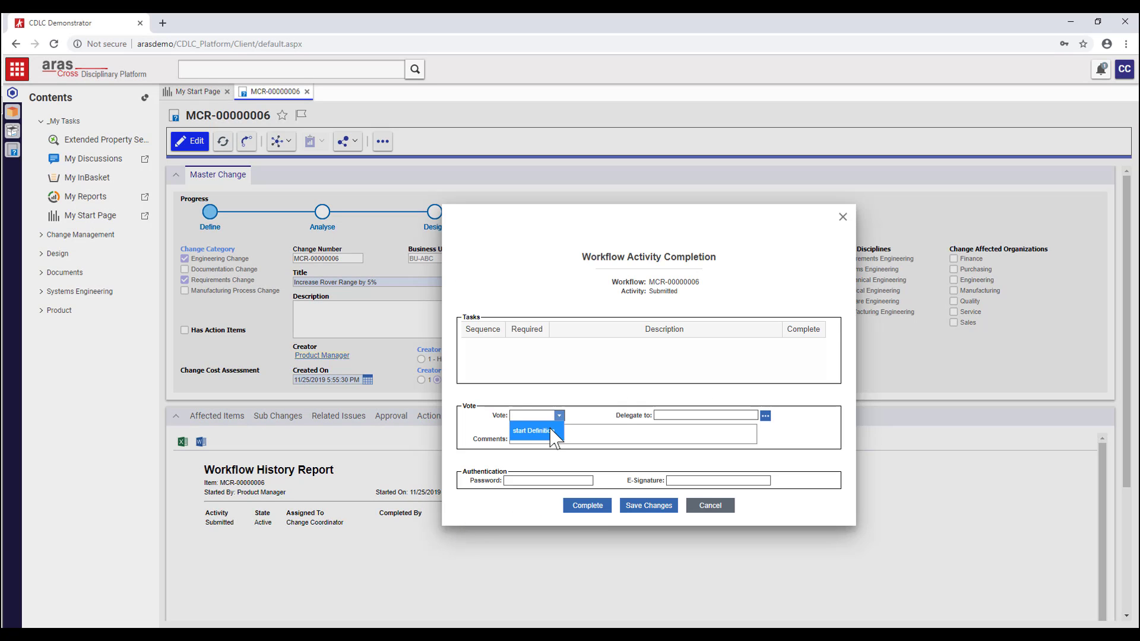
left_click(536, 431)
left_click(586, 506)
- Edit the change and enter the description 'Investigate larger batterie, controller change, thinner wheels'
left_click(190, 140)
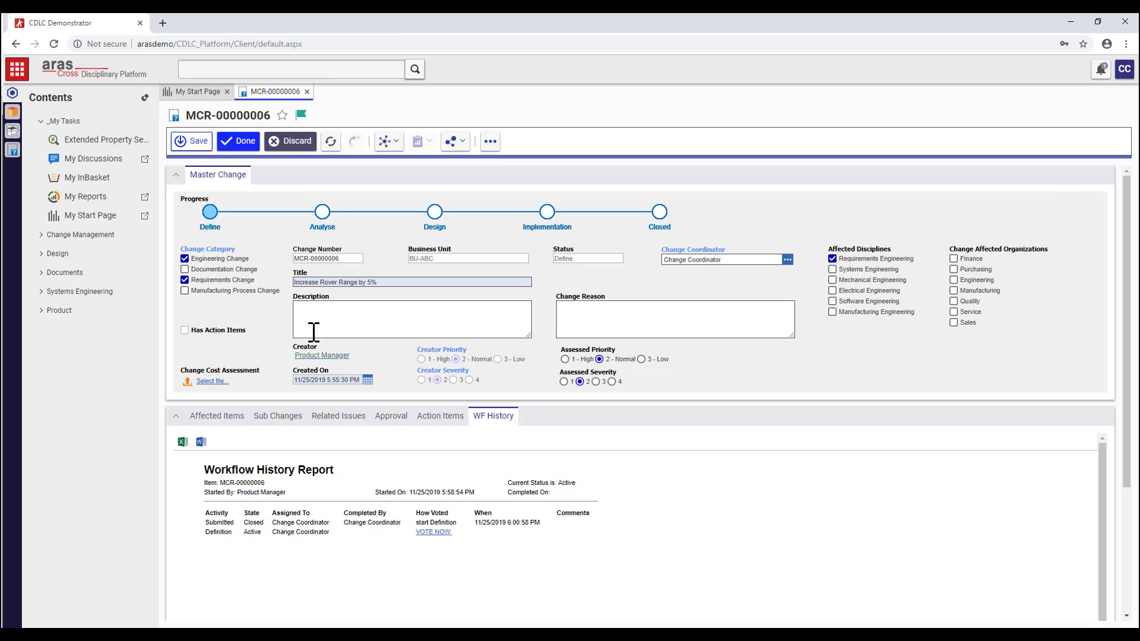
left_click(306, 311)
type("Investigate larger batterie, controller change, thinner wheels")
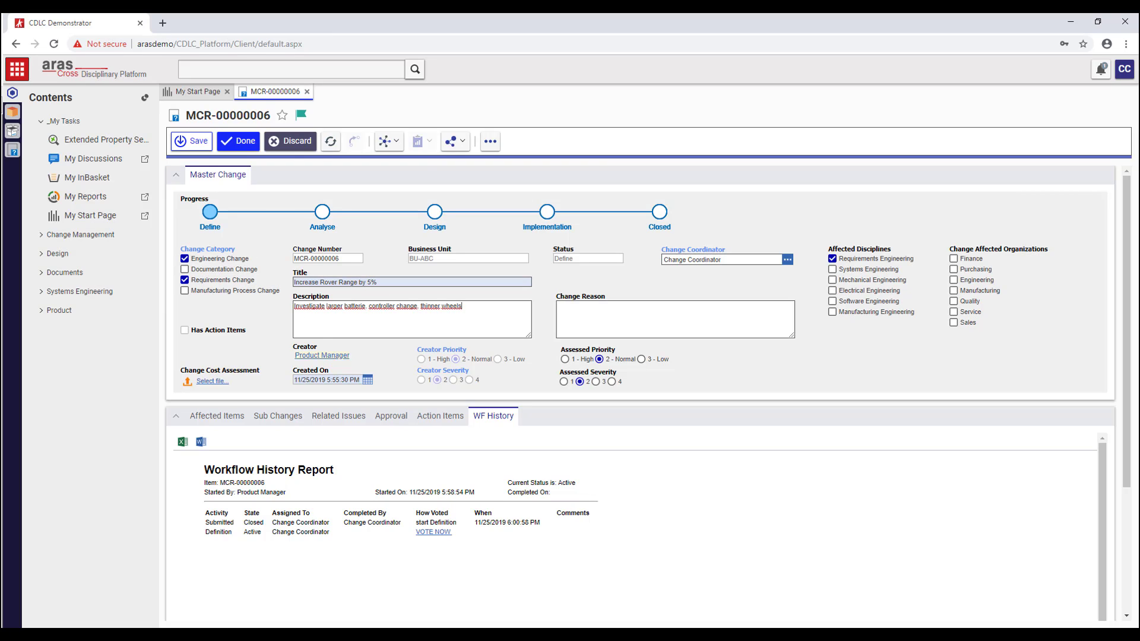
left_click(568, 308)
- Enter change reason 'Acceptance issues with end users, see related issues' and add Wheel Assembly as an affected item
type("Acceptance issues with end users, see related issues")
left_click(217, 416)
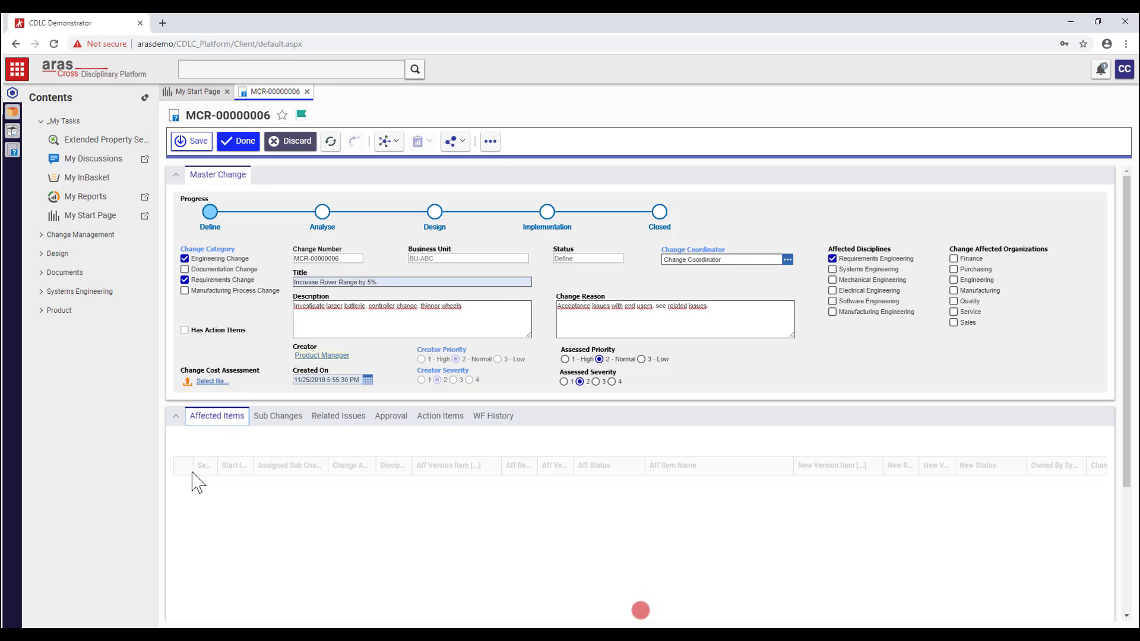
left_click(464, 545)
left_click(492, 543)
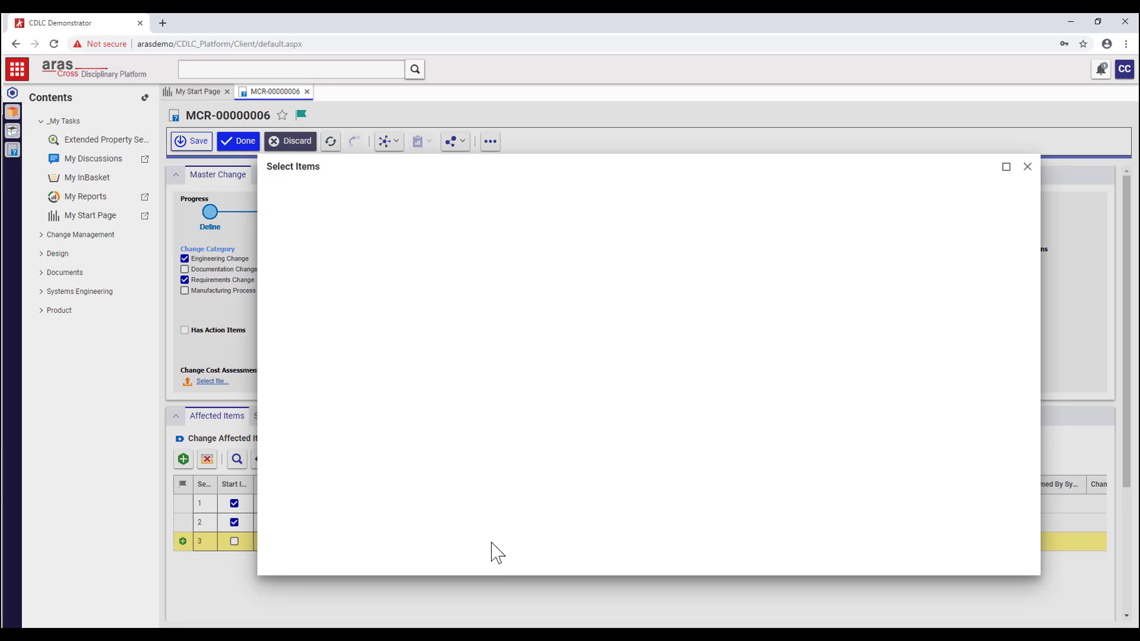
left_click(333, 214)
left_click(332, 247)
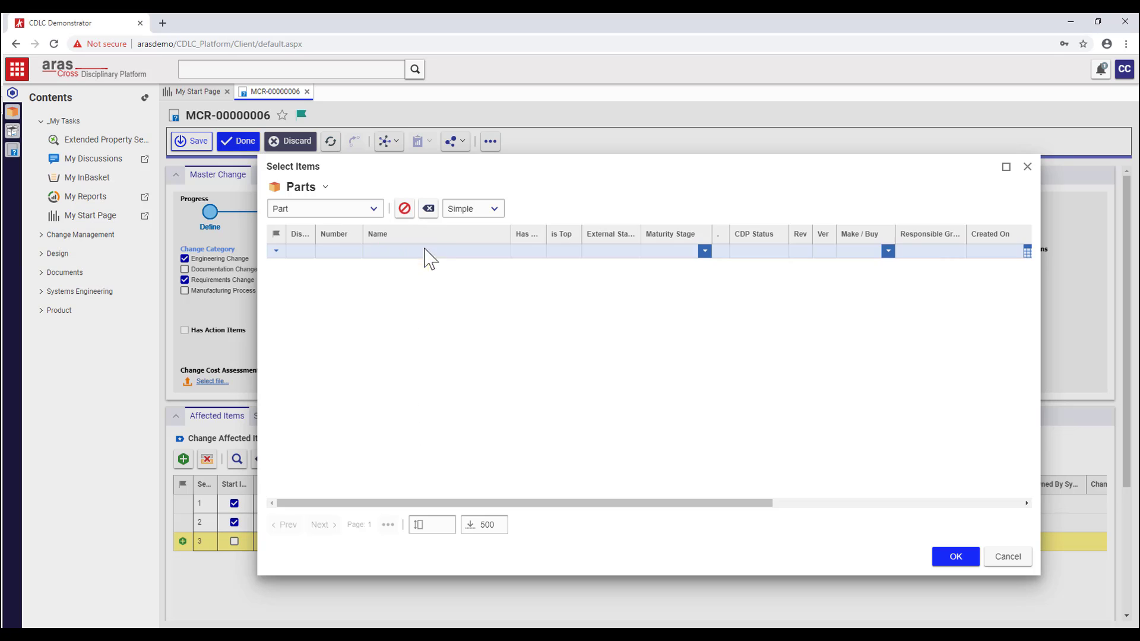
left_click(439, 252)
type("*Whee")
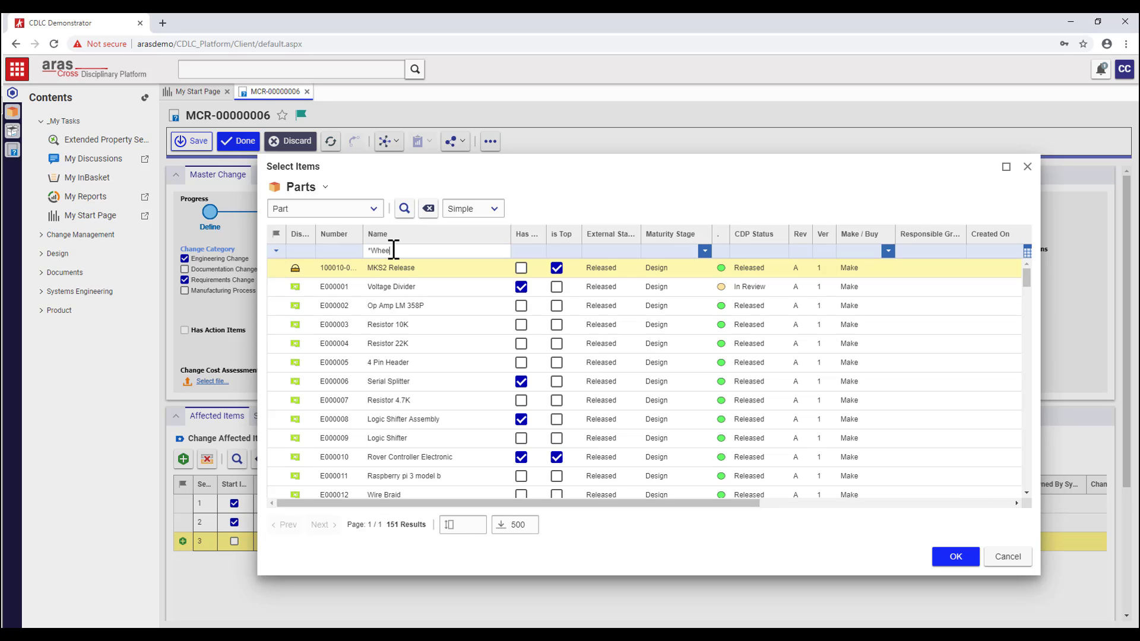
type("l")
key("Return")
double_click(394, 326)
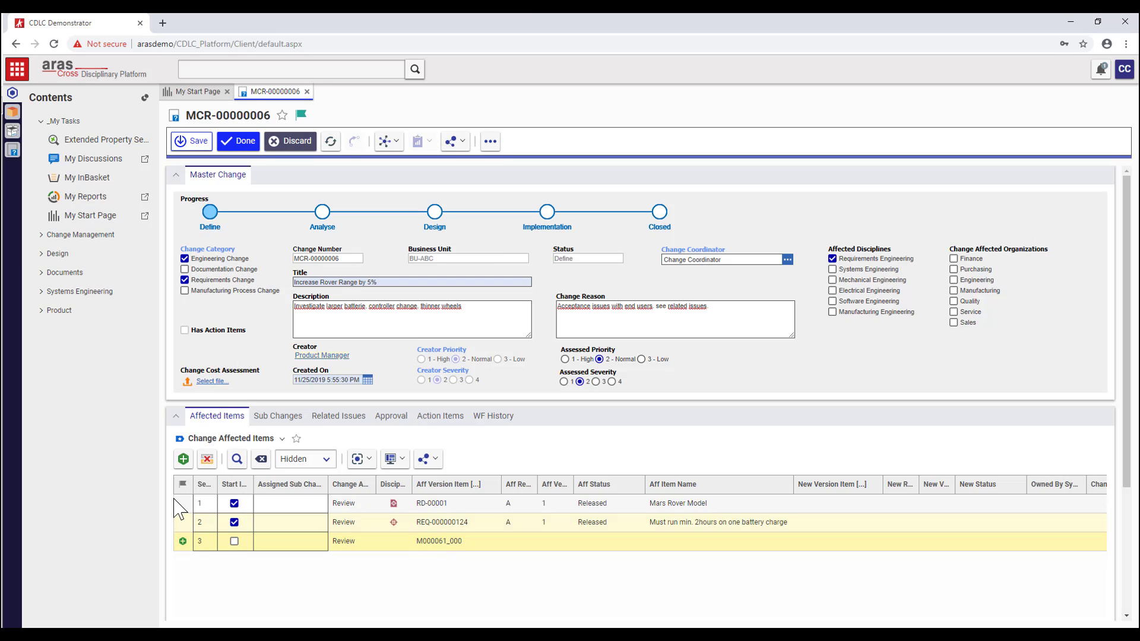
- Add Rover Controller Electronic as a fourth affected item and save the change
left_click(182, 459)
left_click(439, 560)
left_click(492, 560)
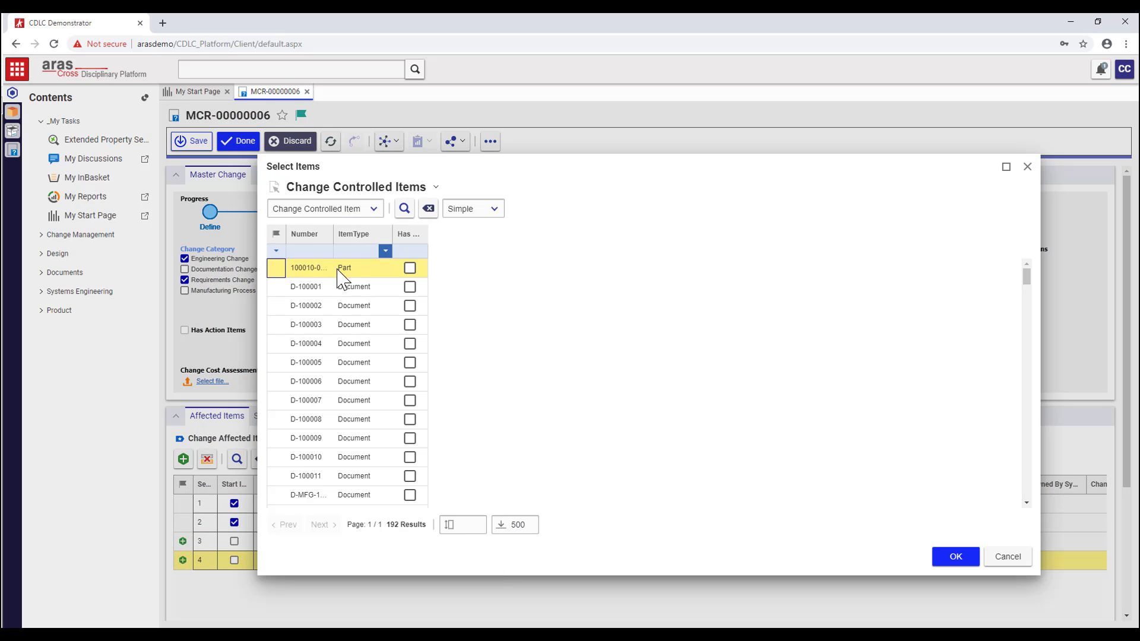
left_click(318, 209)
left_click(300, 245)
left_click(436, 250)
type("*Contro")
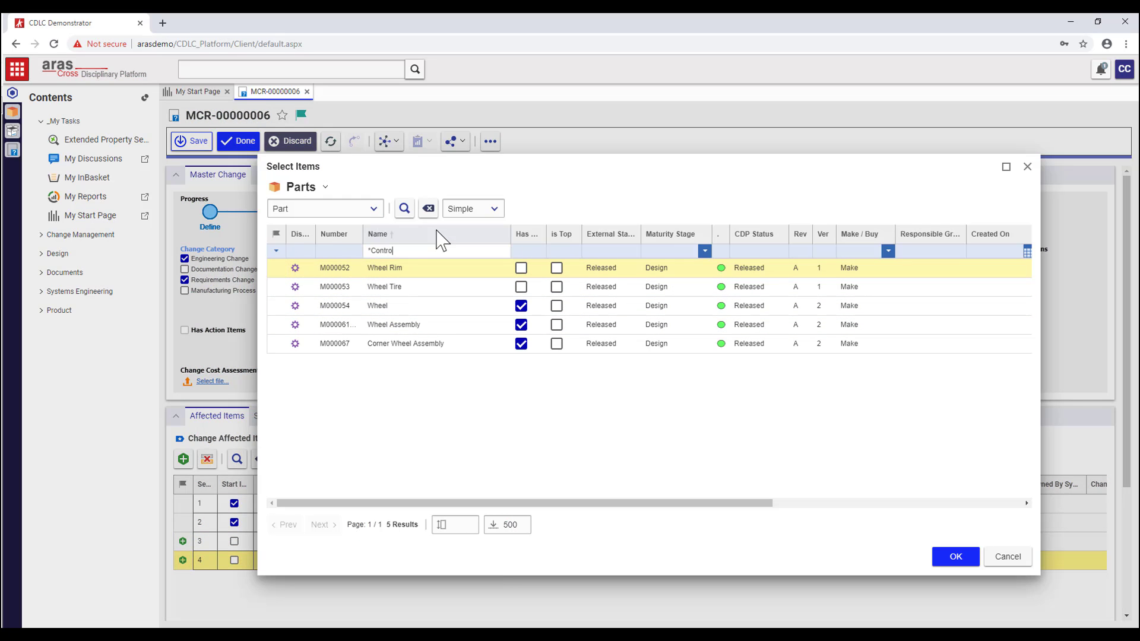
type("l")
key("Return")
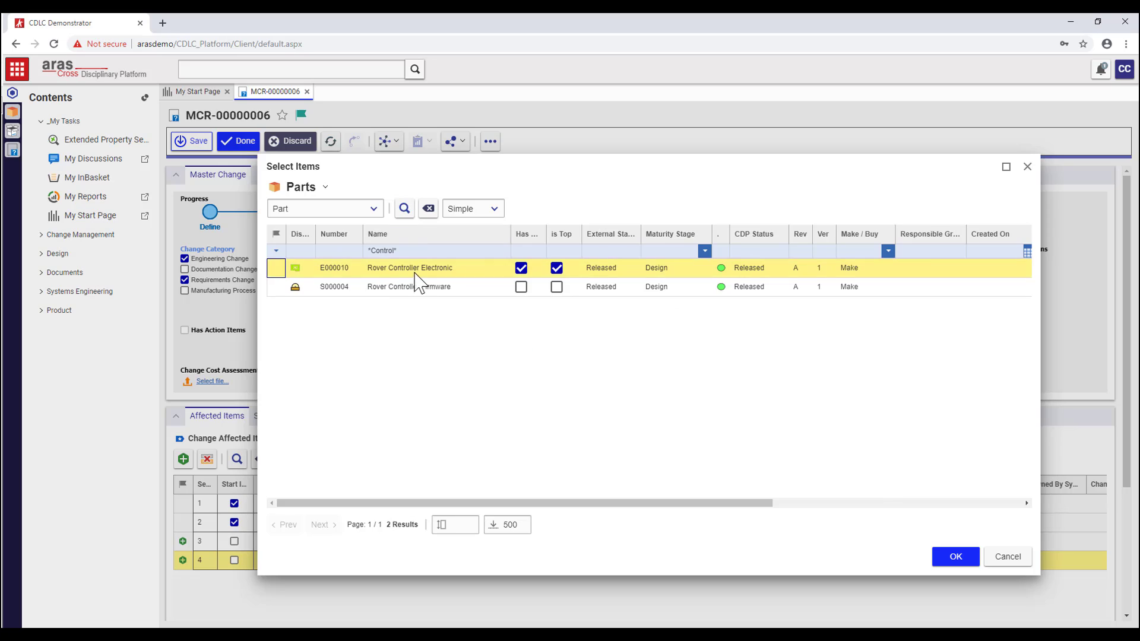
double_click(419, 287)
left_click(187, 142)
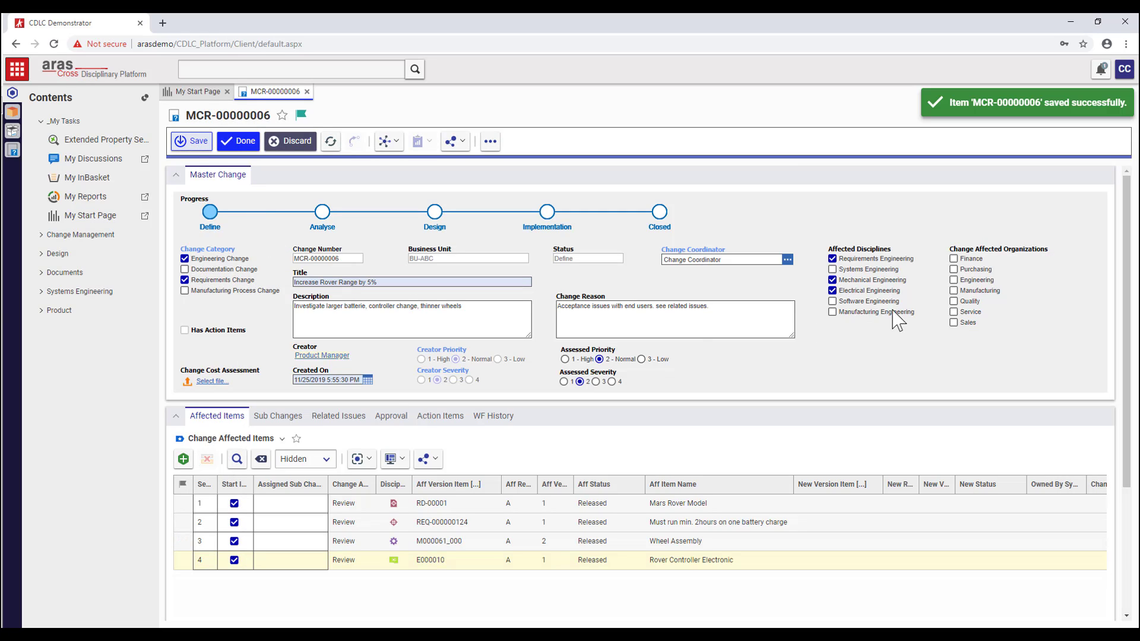
- Mark Engineering, Manufacturing and Quality as affected organizations and finish editing
left_click(953, 281)
left_click(953, 291)
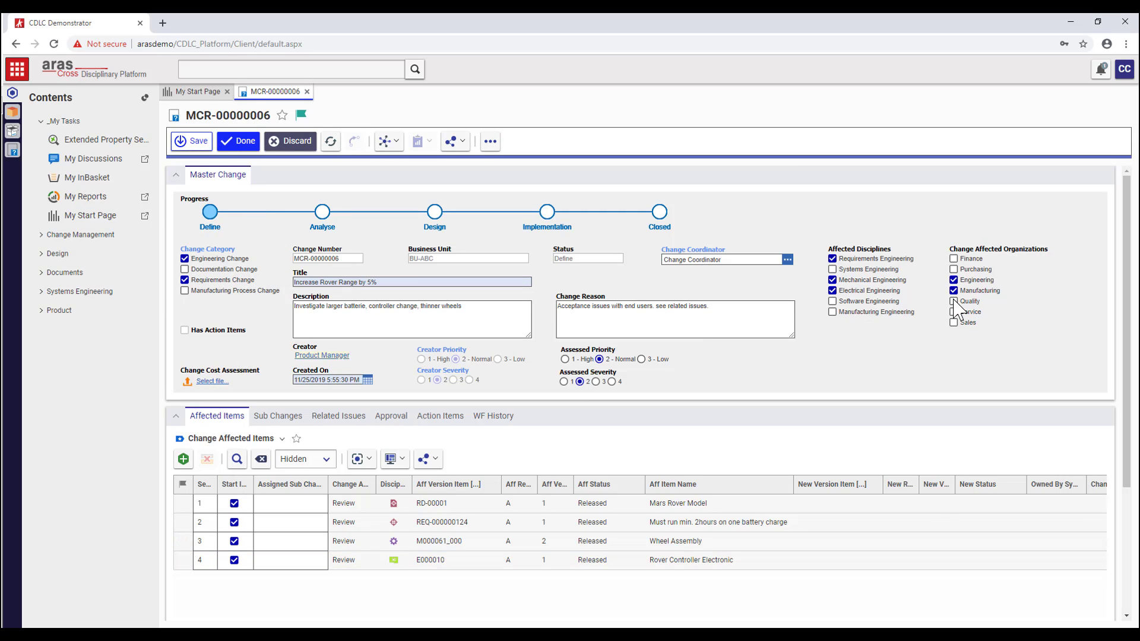
left_click(954, 302)
left_click(246, 144)
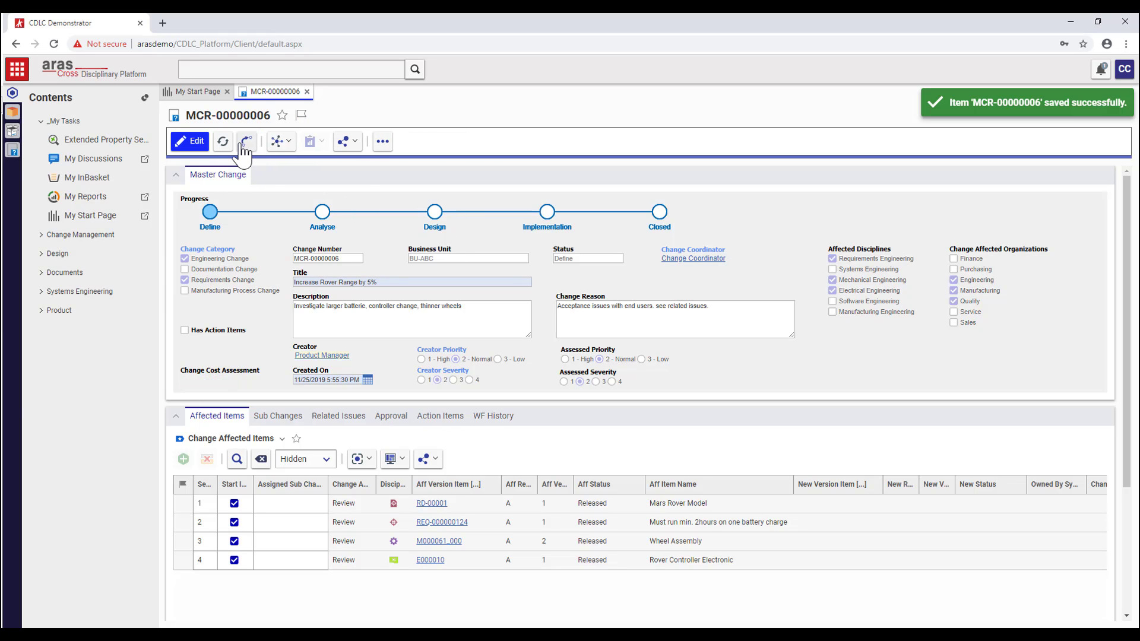
- Open MCR-00000006's impact analysis graph and expand its review items
left_click(383, 149)
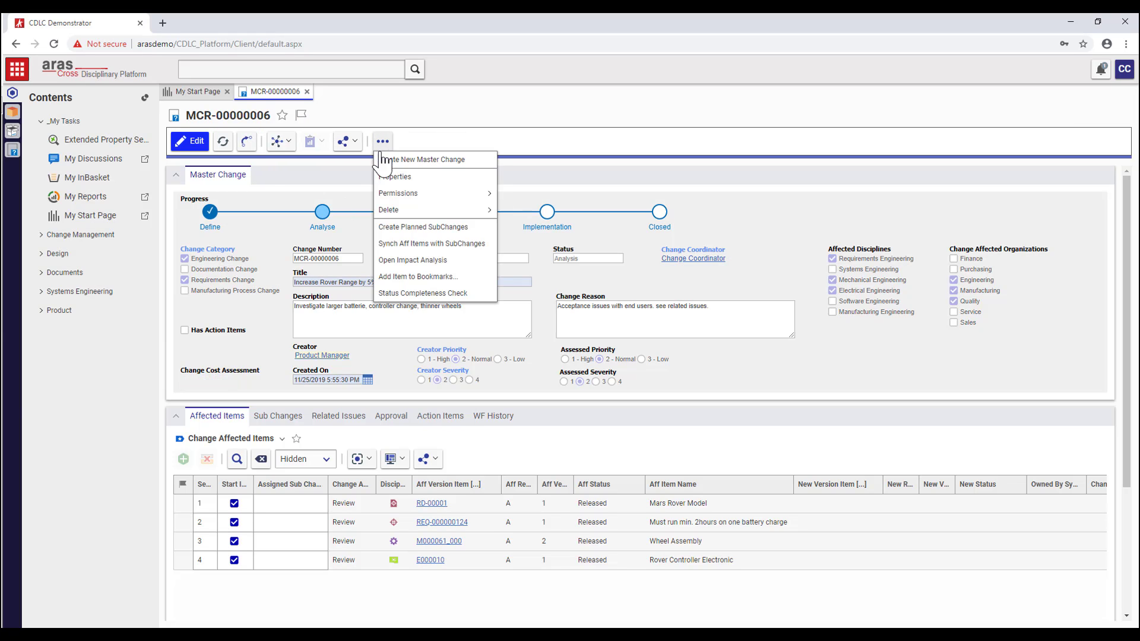
left_click(409, 261)
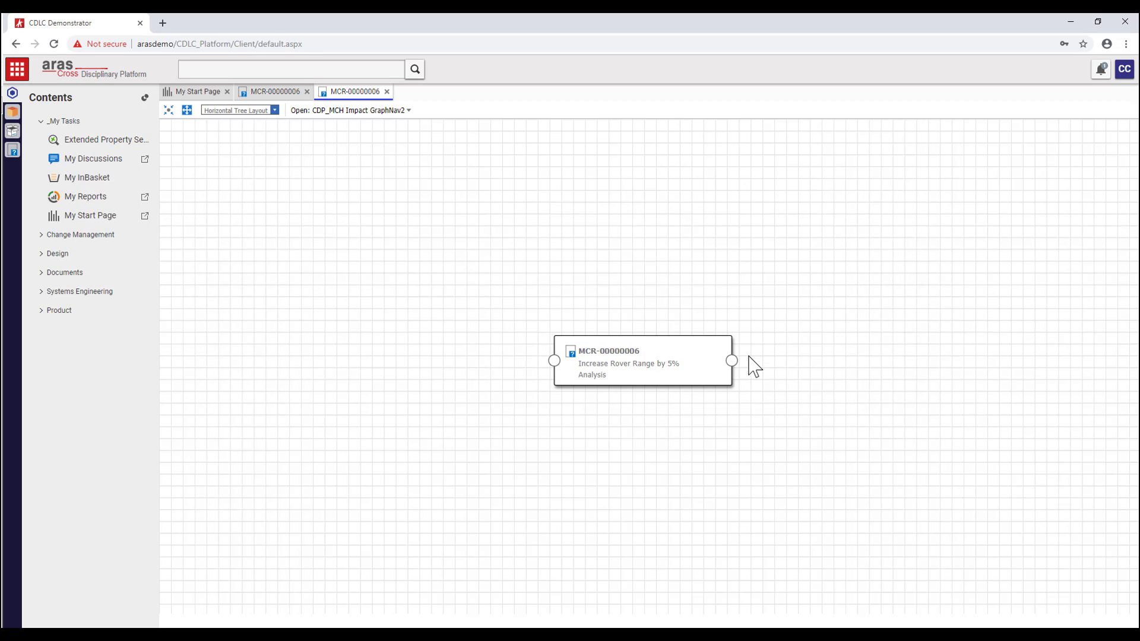
left_click(732, 360)
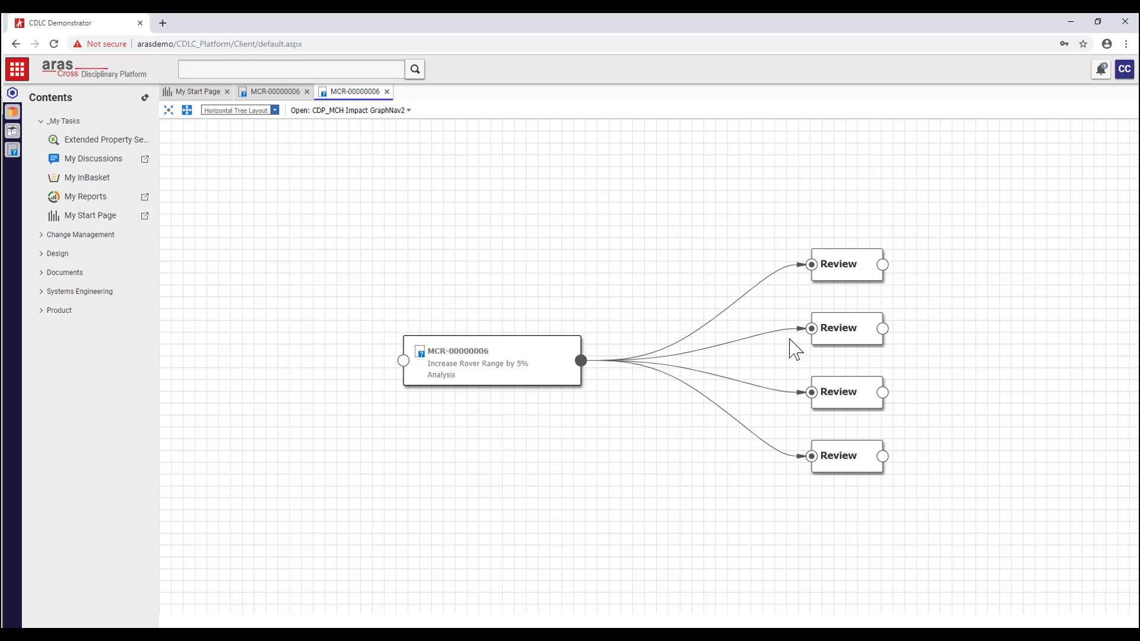
left_click(881, 329)
left_click(745, 334)
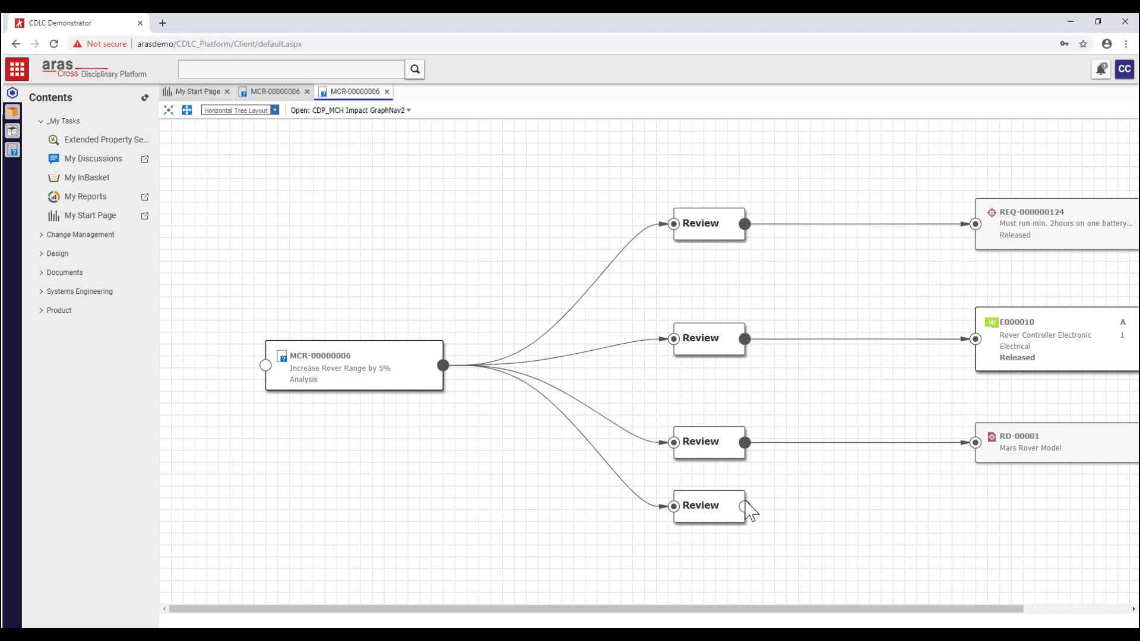
left_click(745, 503)
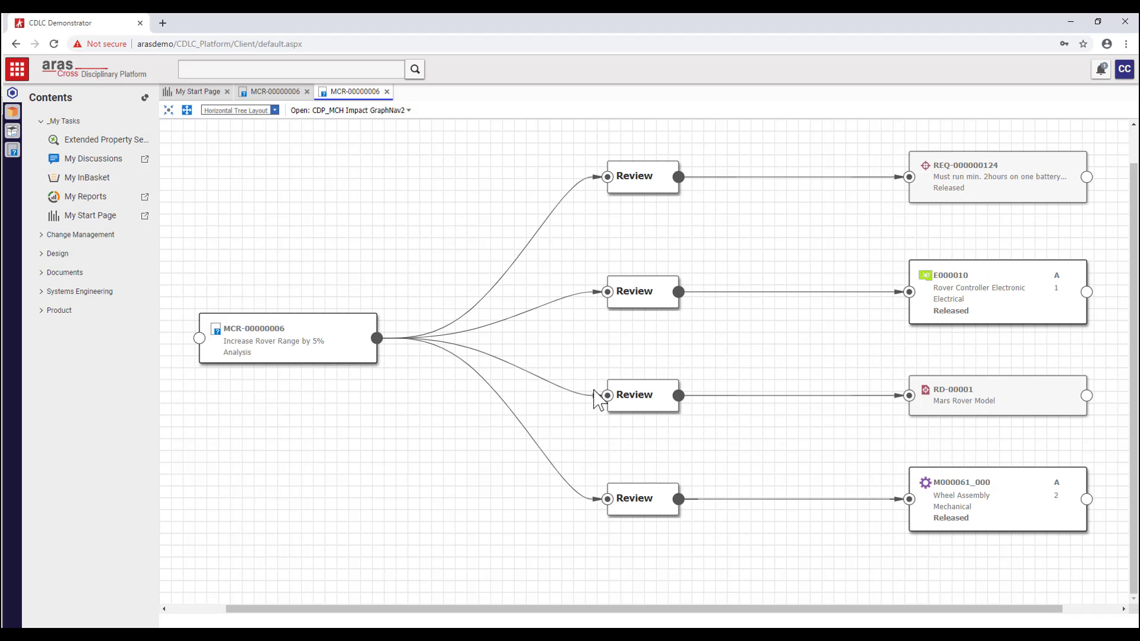
left_click(187, 110)
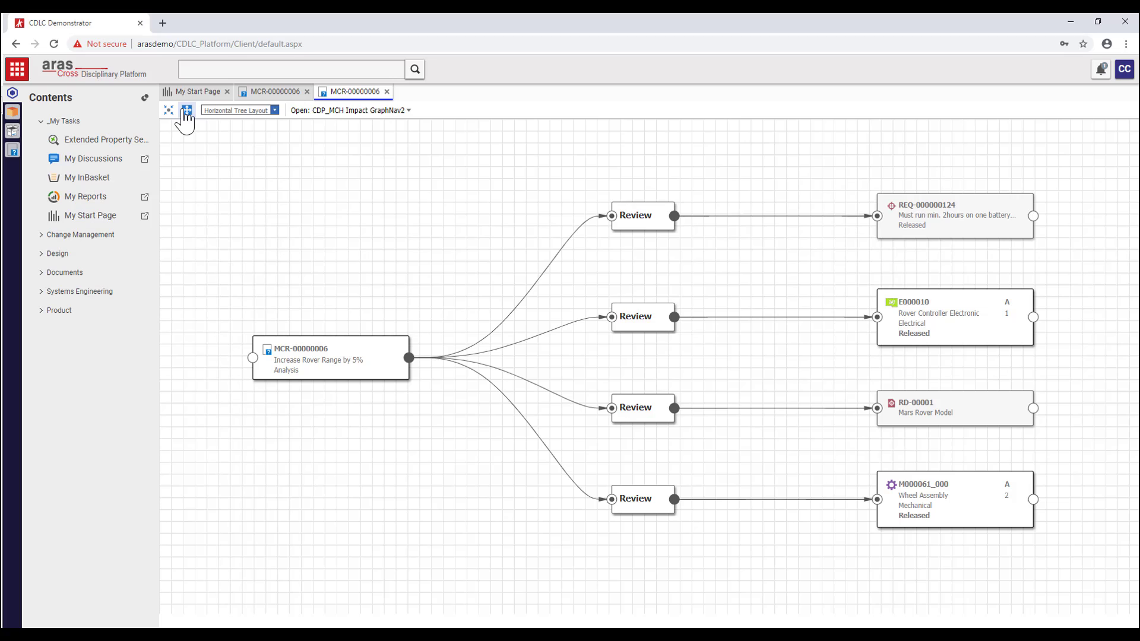
- Expand Wheel Assembly M000061_000 down to its Preliminary Base Wheel and Corner Wheel Assembly nodes
left_click(1033, 499)
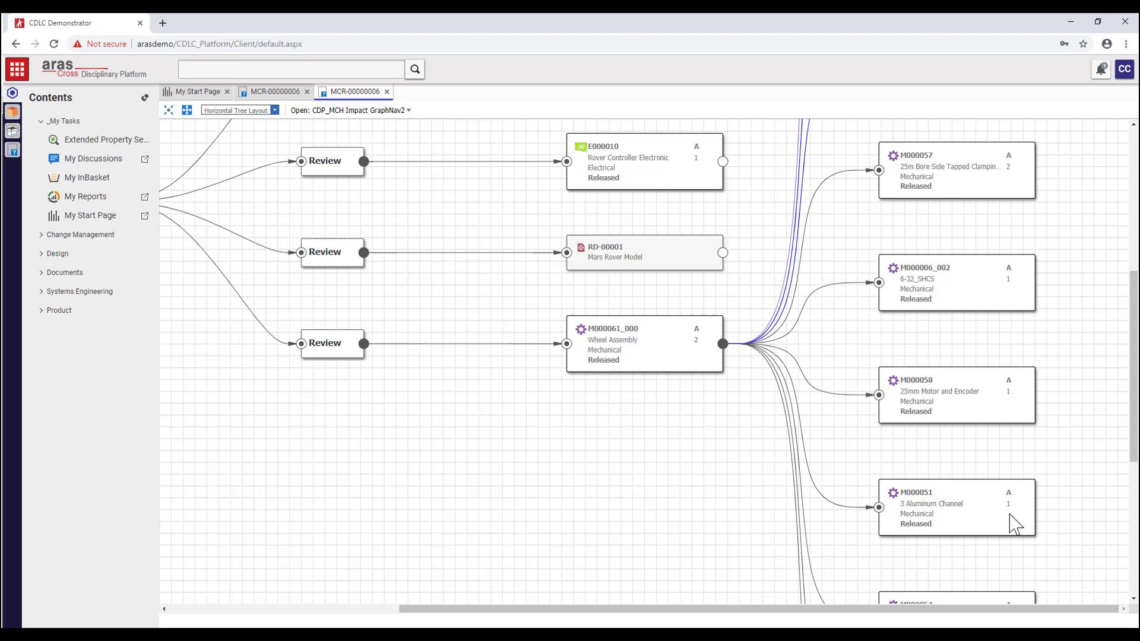
left_click(186, 112)
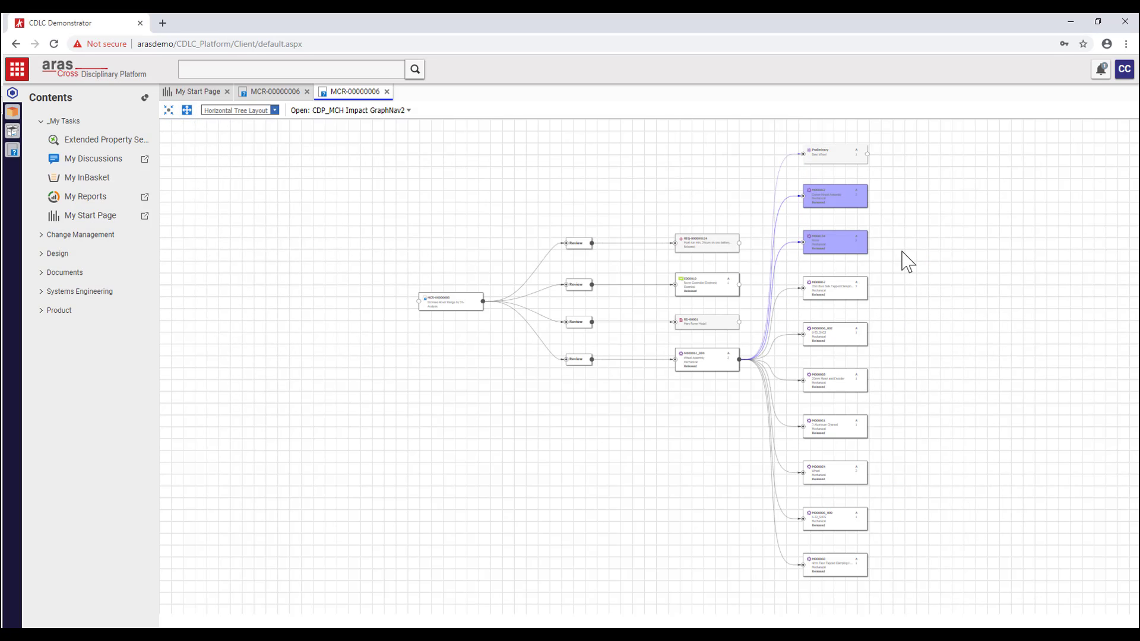
scroll(908, 261, "up", 4)
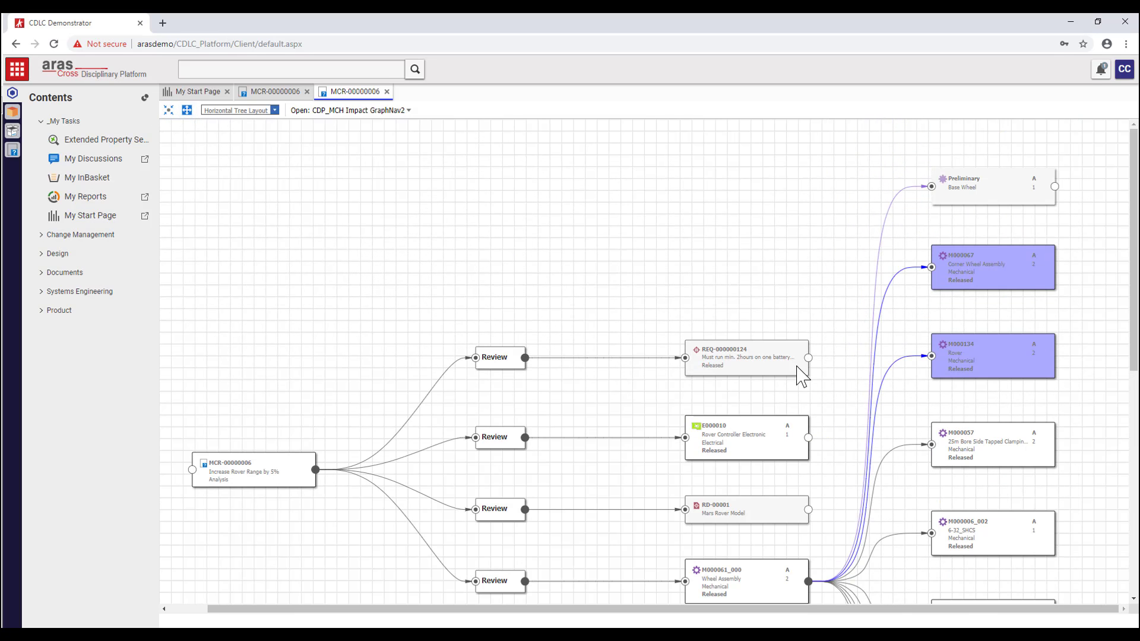
left_click(1054, 187)
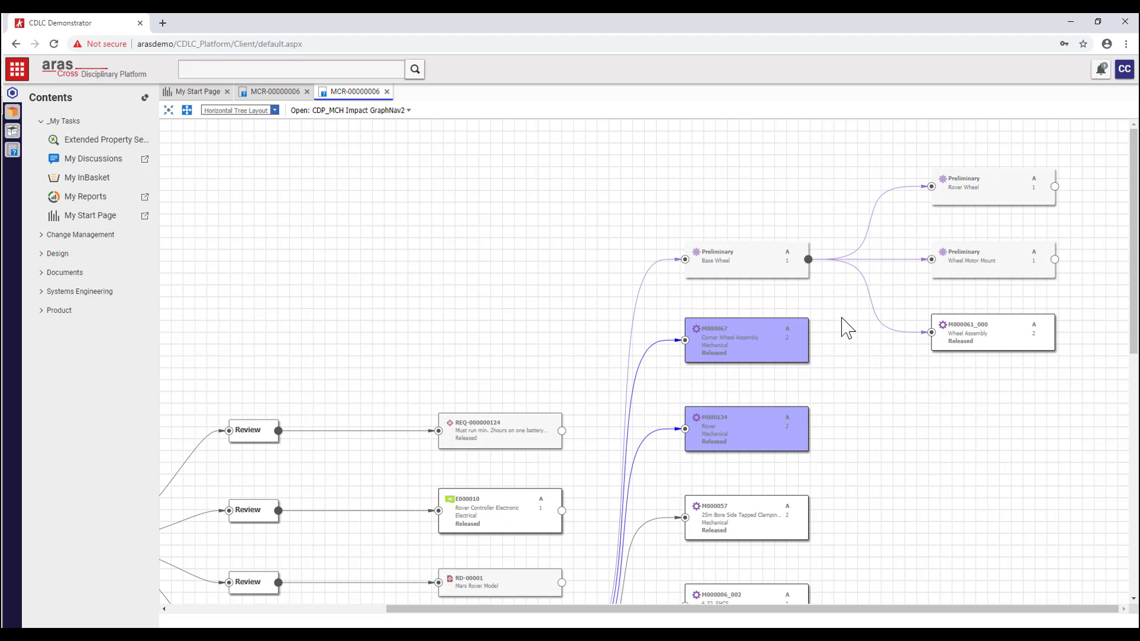
right_click(731, 336)
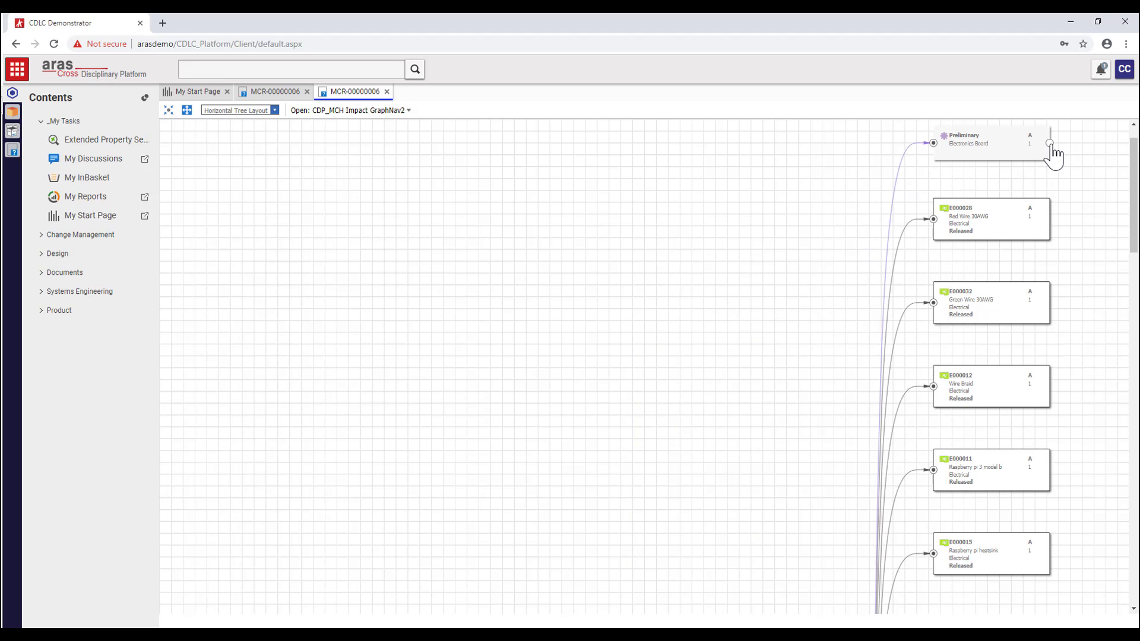
- Expand Electronics Board and Control software, then open firmware part S000004
left_click(1049, 143)
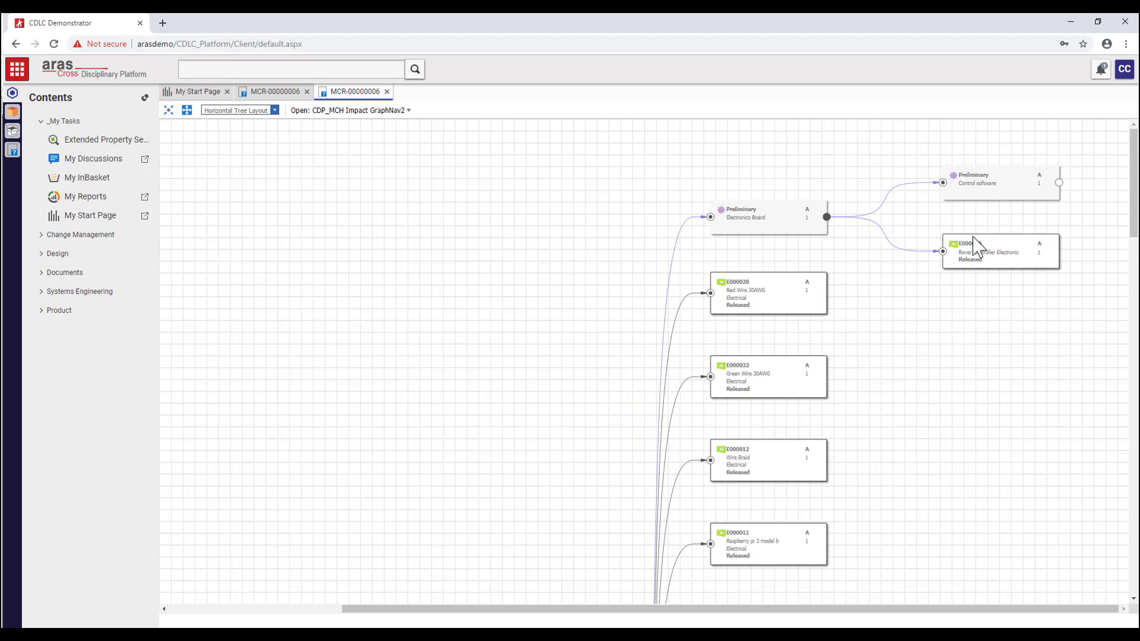
left_click(1058, 183)
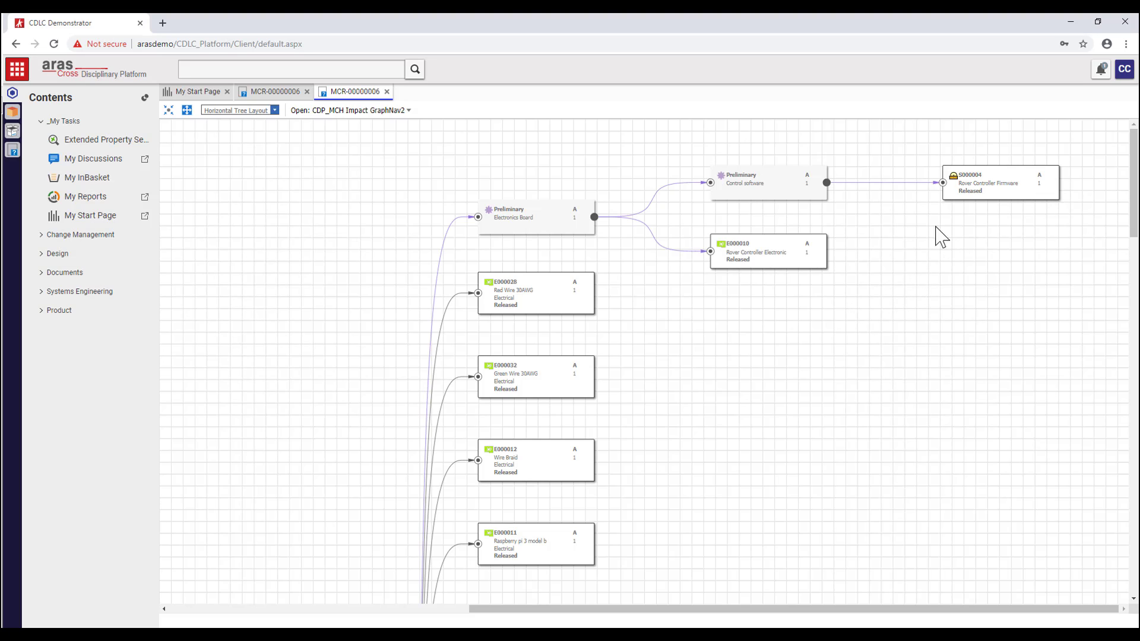
right_click(992, 185)
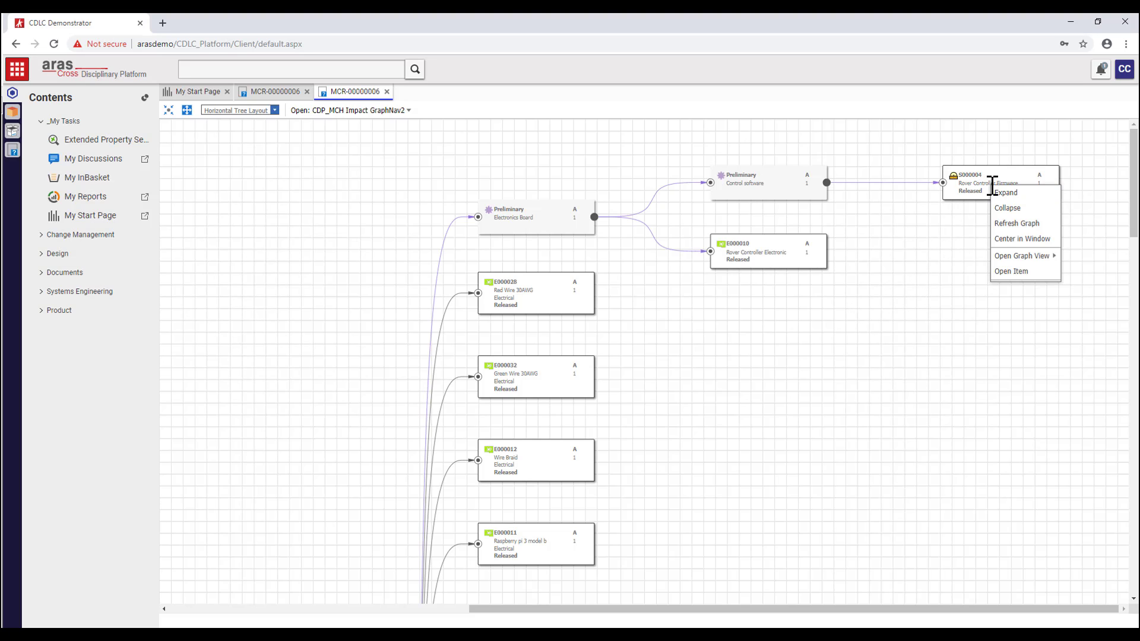
left_click(1007, 273)
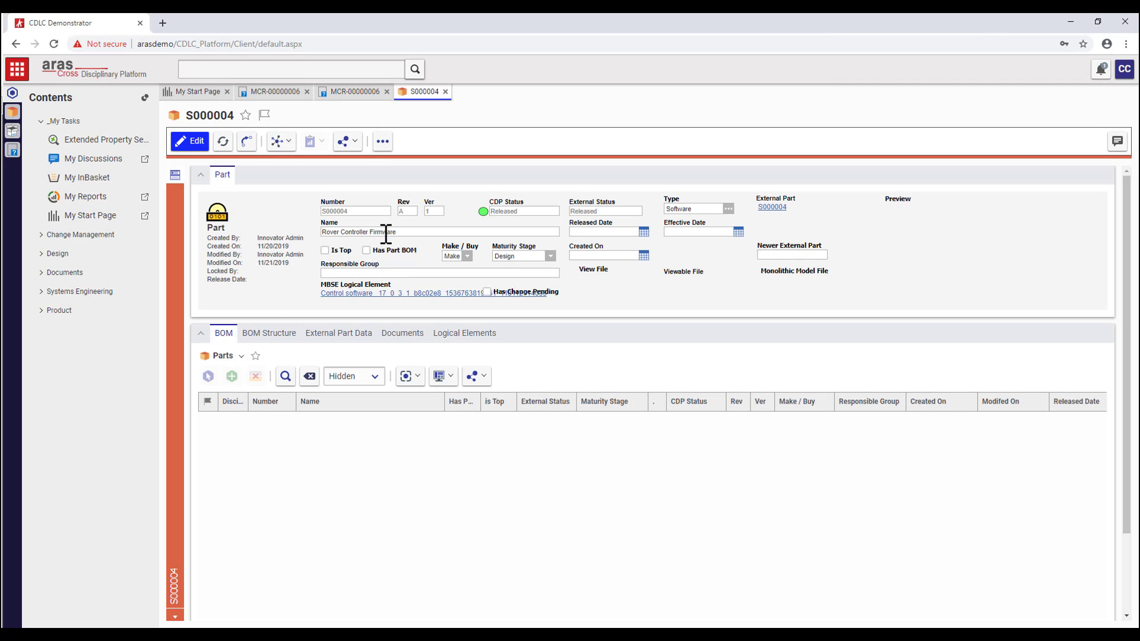
- Add Rover Controller Firmware S000004 to MCR-00000006 and close its record
left_click(382, 141)
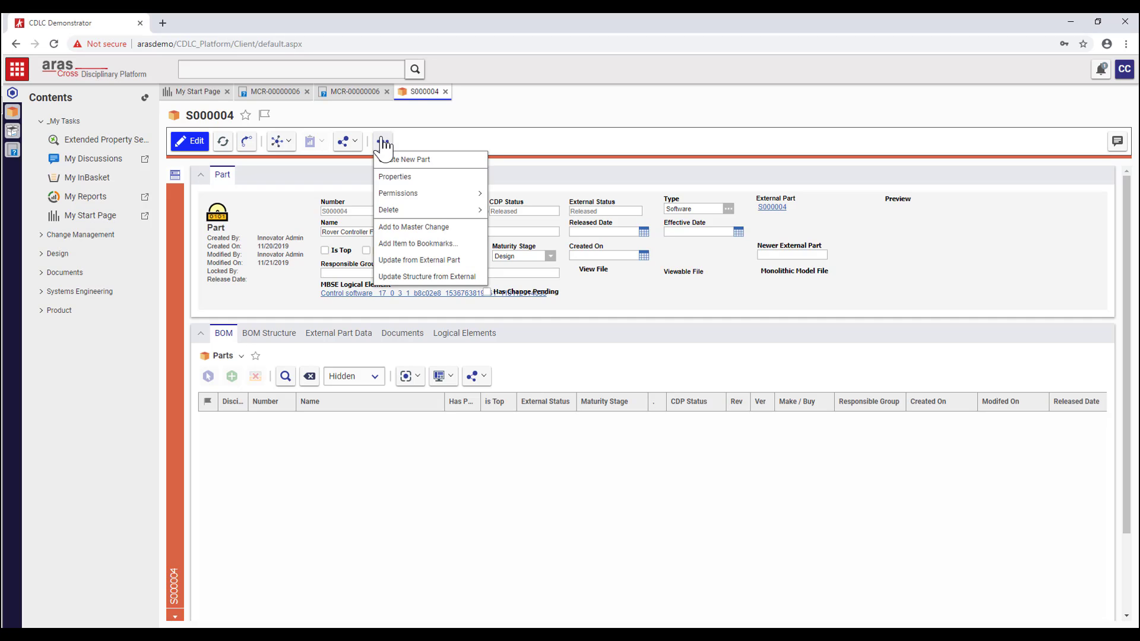
left_click(387, 227)
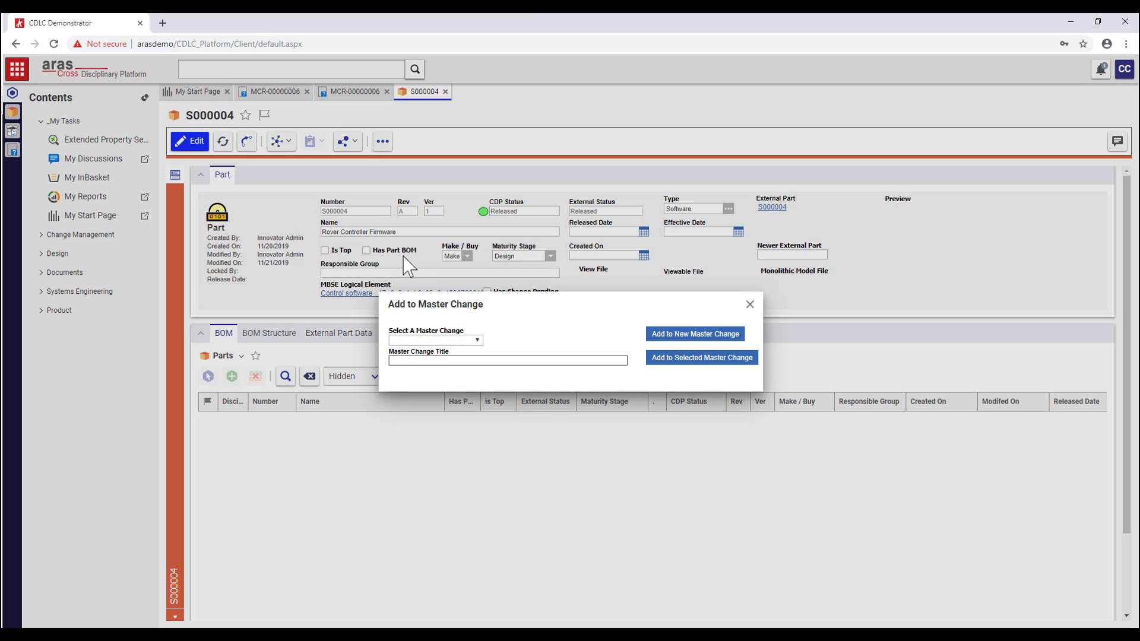
left_click(478, 342)
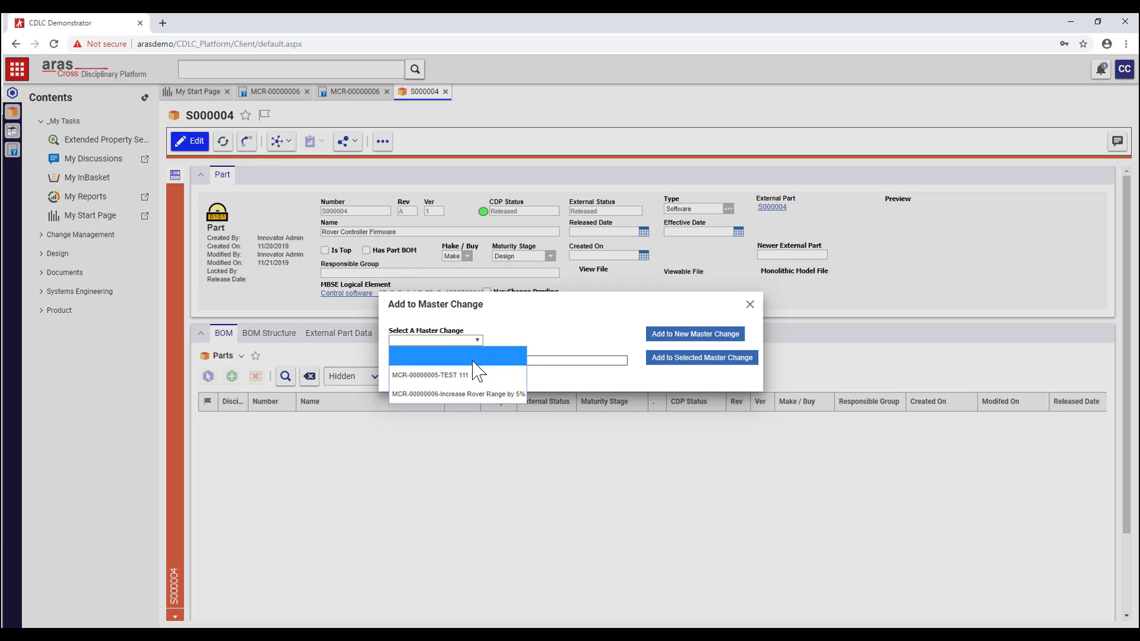
left_click(470, 389)
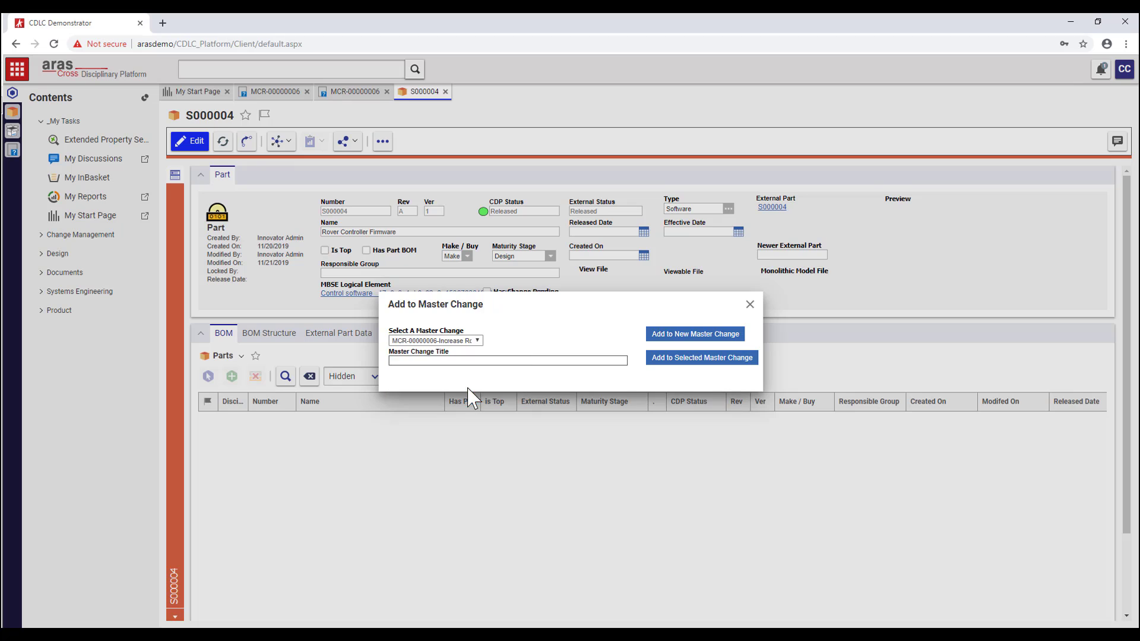
left_click(662, 372)
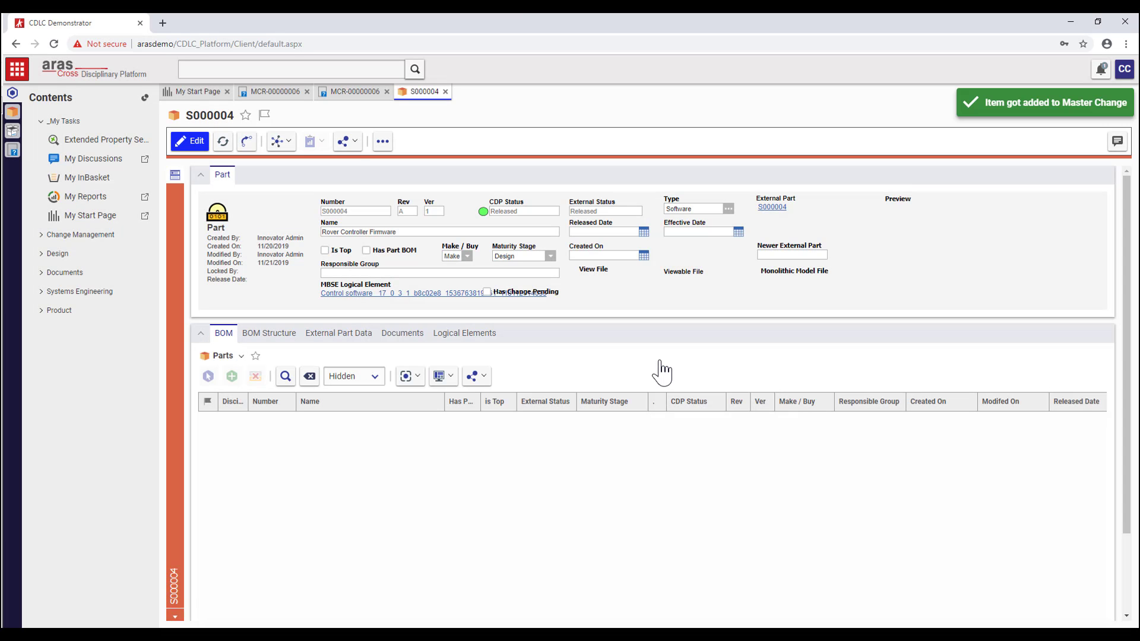
left_click(445, 91)
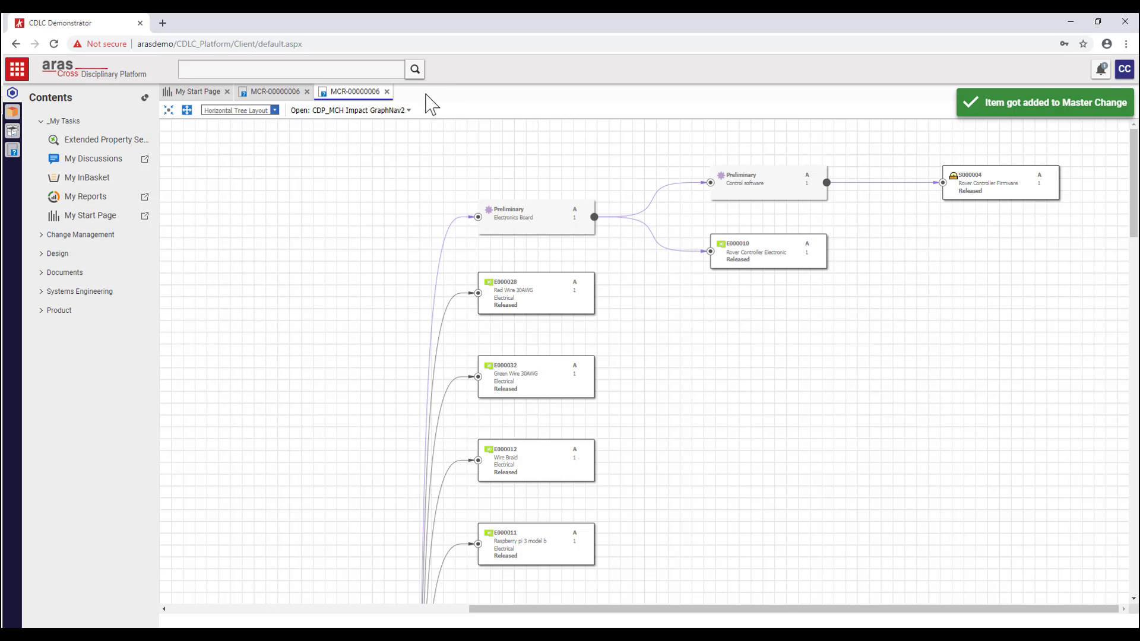
- Return to MCR-00000006 and scroll its Affected Items to confirm seven entries
left_click(386, 92)
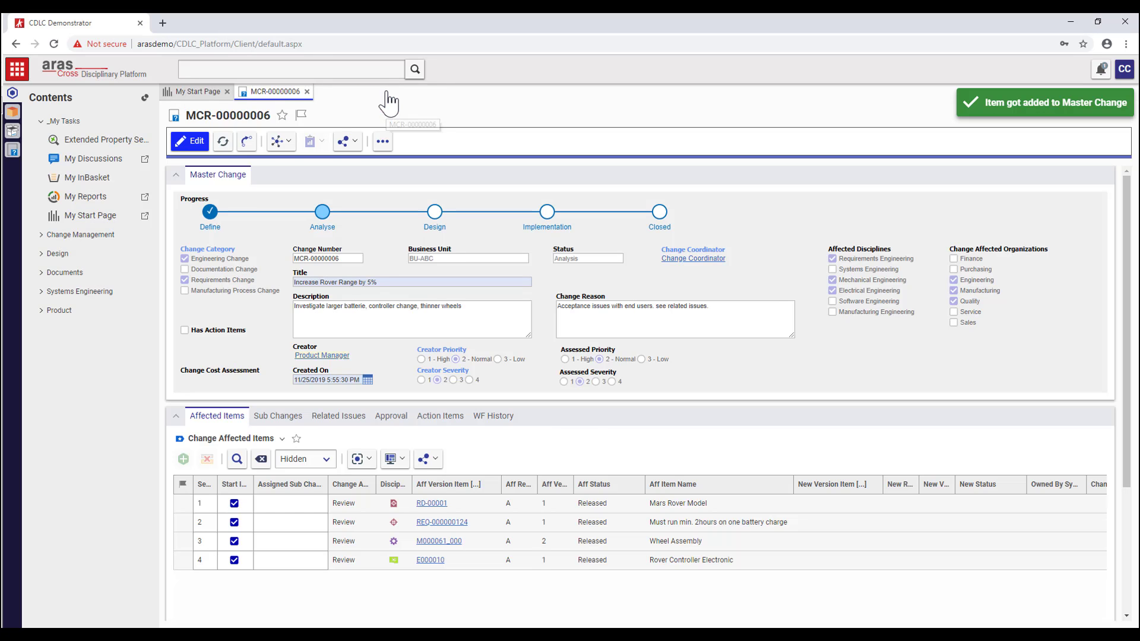
scroll(265, 406, "down", 2)
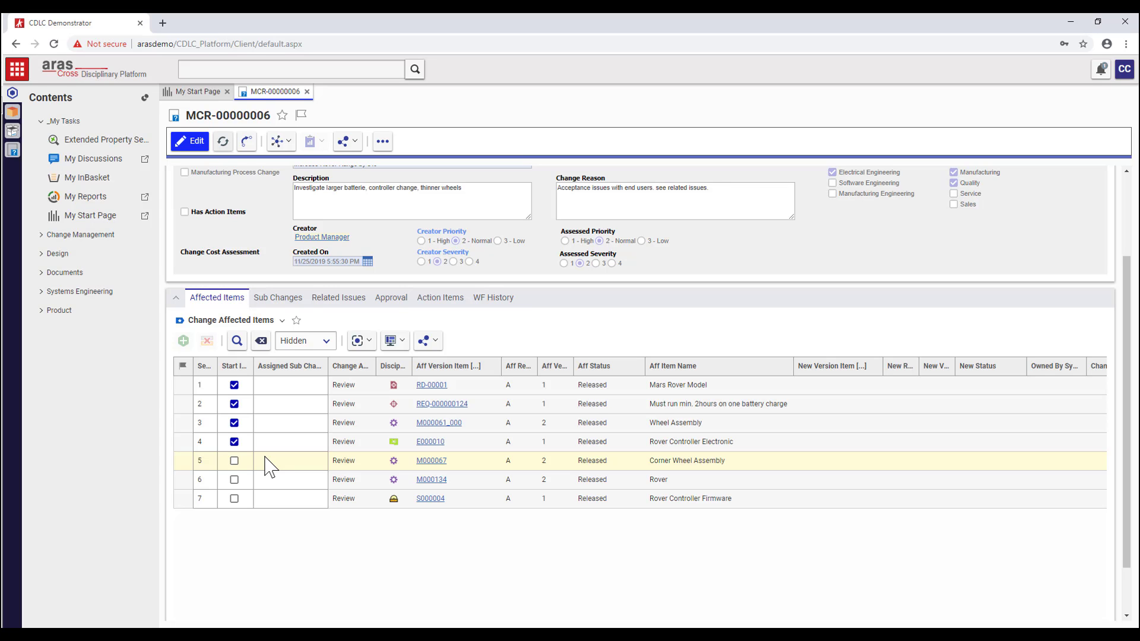
scroll(267, 468, "down", 1)
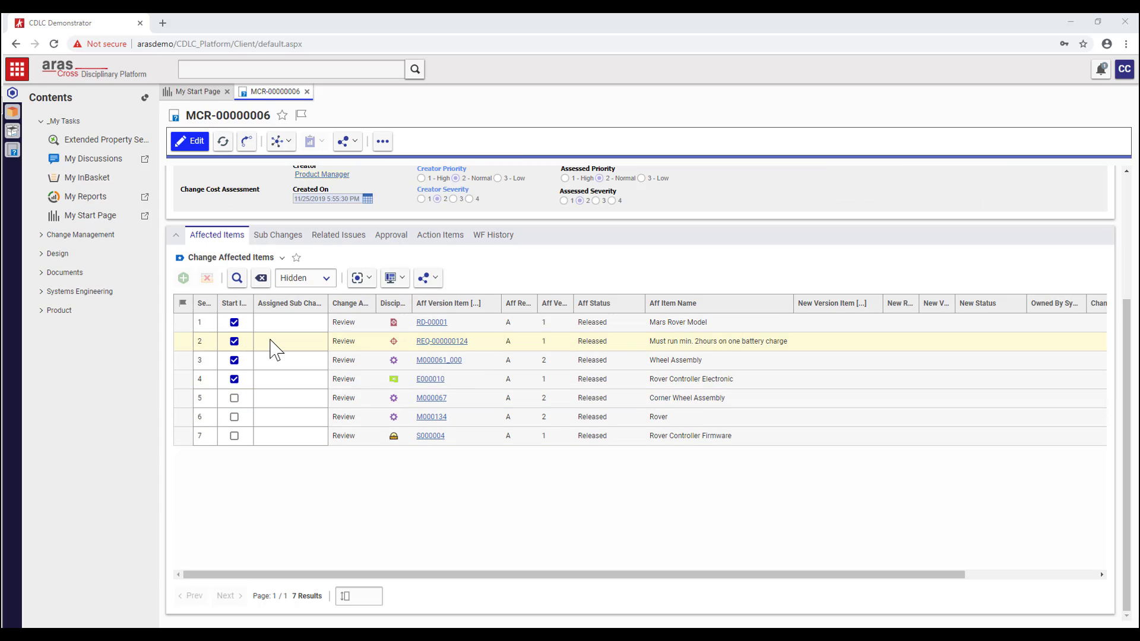
scroll(278, 349, "up", 3)
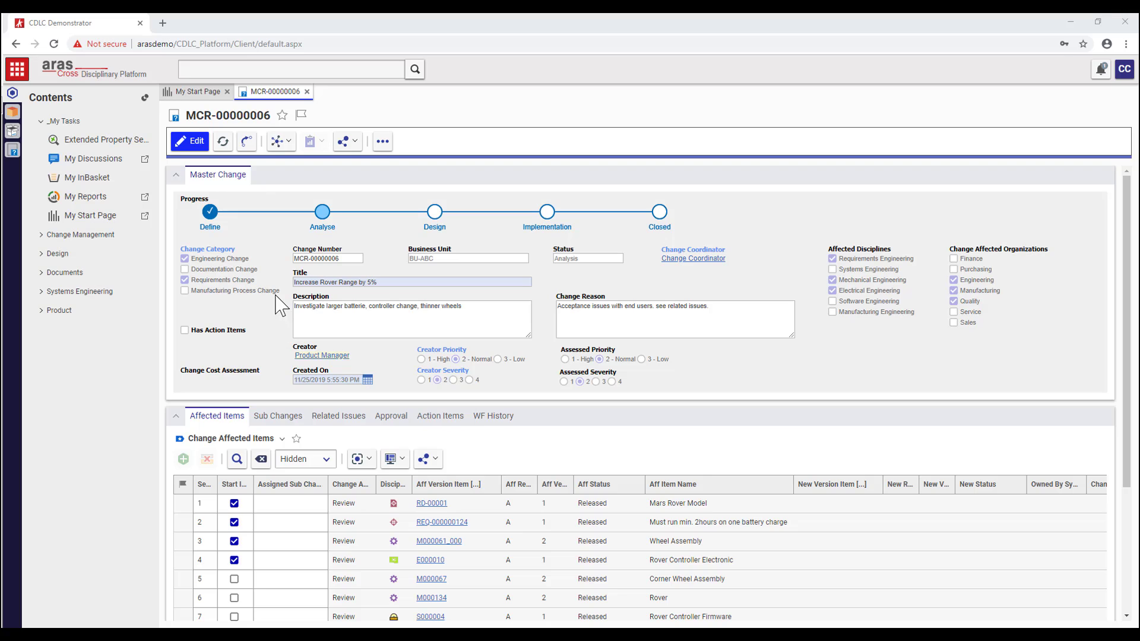
left_click(383, 141)
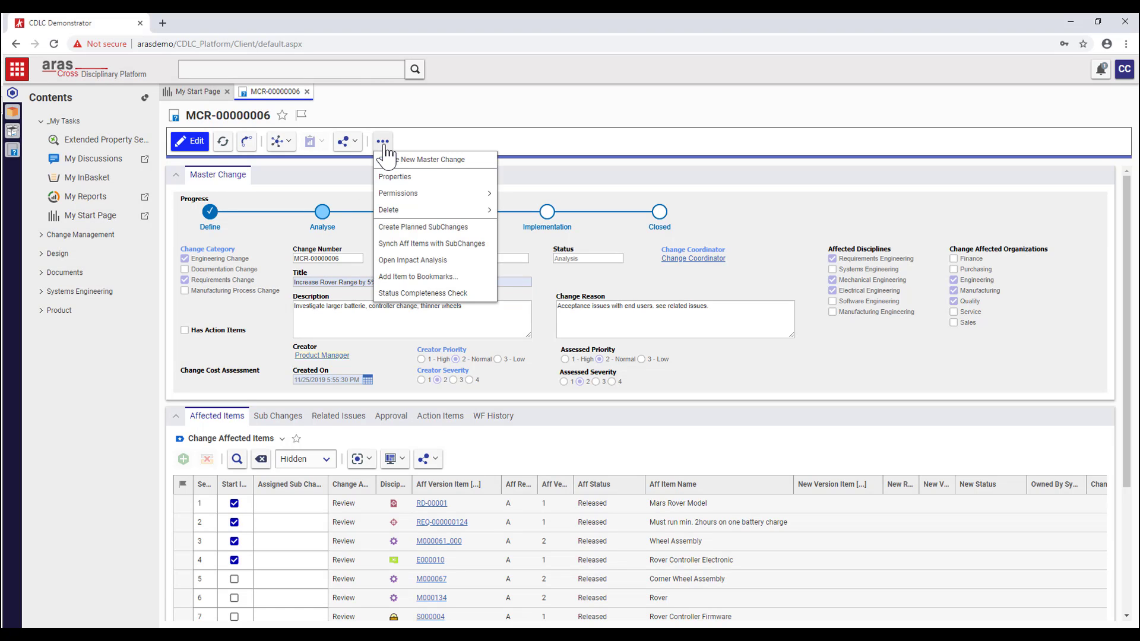
- Create the planned sub changes and list them with a wider CR Status column
left_click(429, 229)
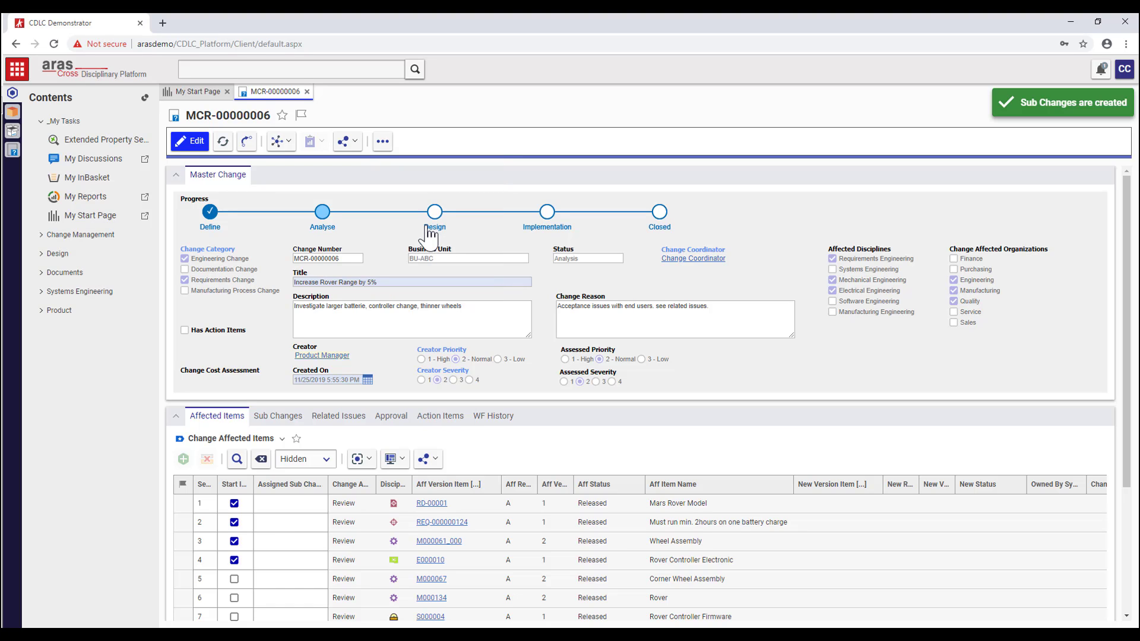
left_click(277, 415)
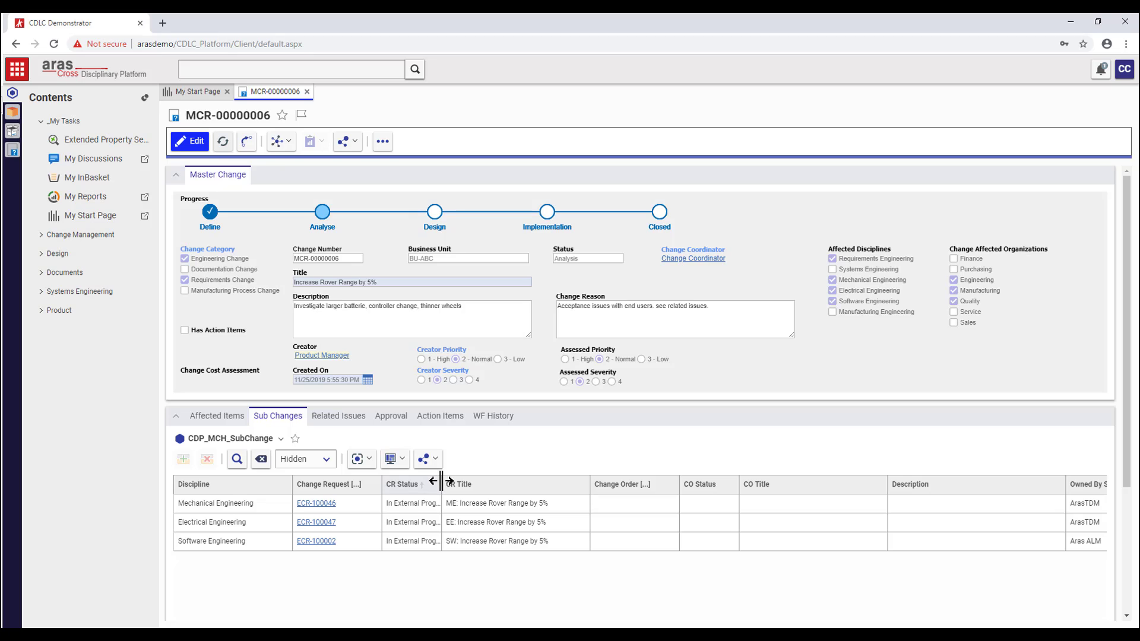
left_click_drag(441, 481, 488, 482)
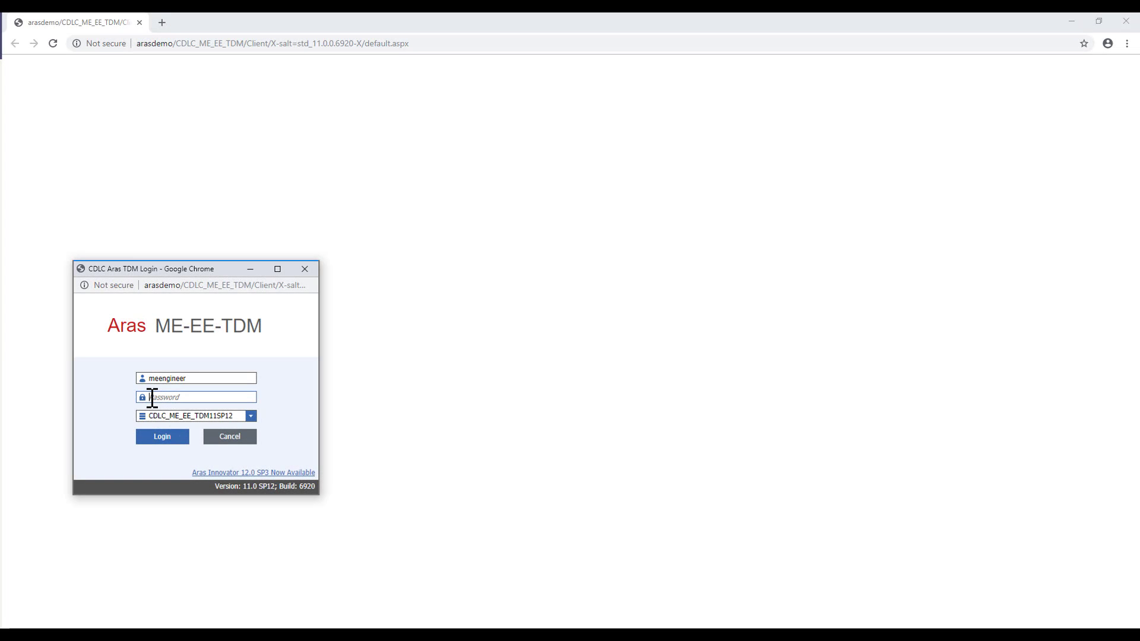
- Log in to ME-EE-TDM, open ECR-100048 from the InBasket, and open affected part M000134 Rover
left_click(161, 440)
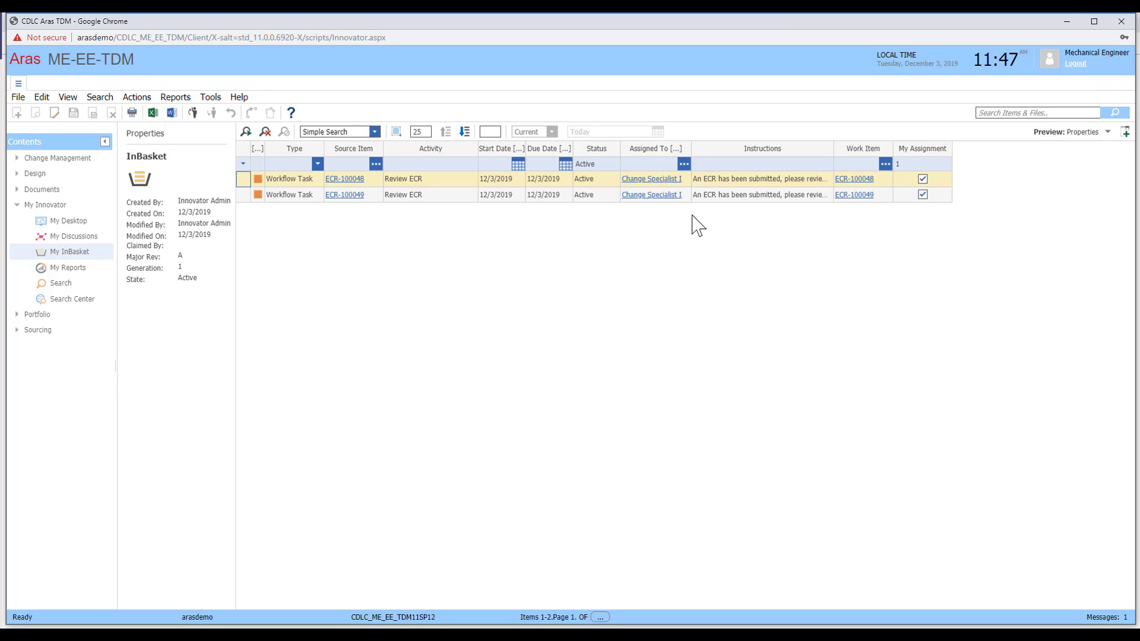
left_click(854, 180)
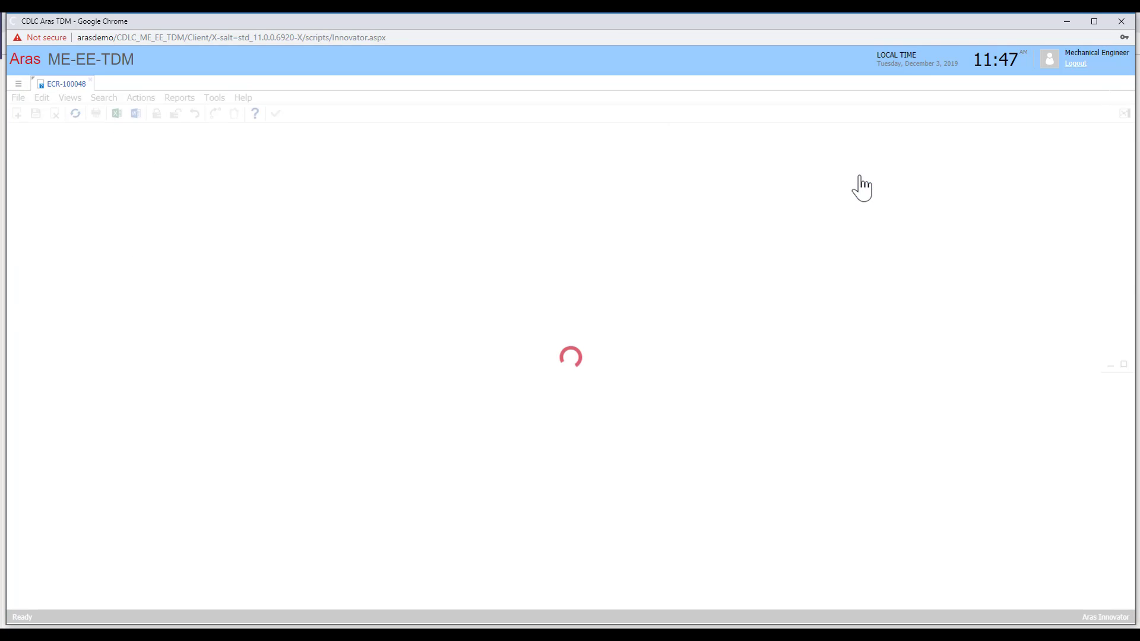
left_click_drag(321, 133, 186, 141)
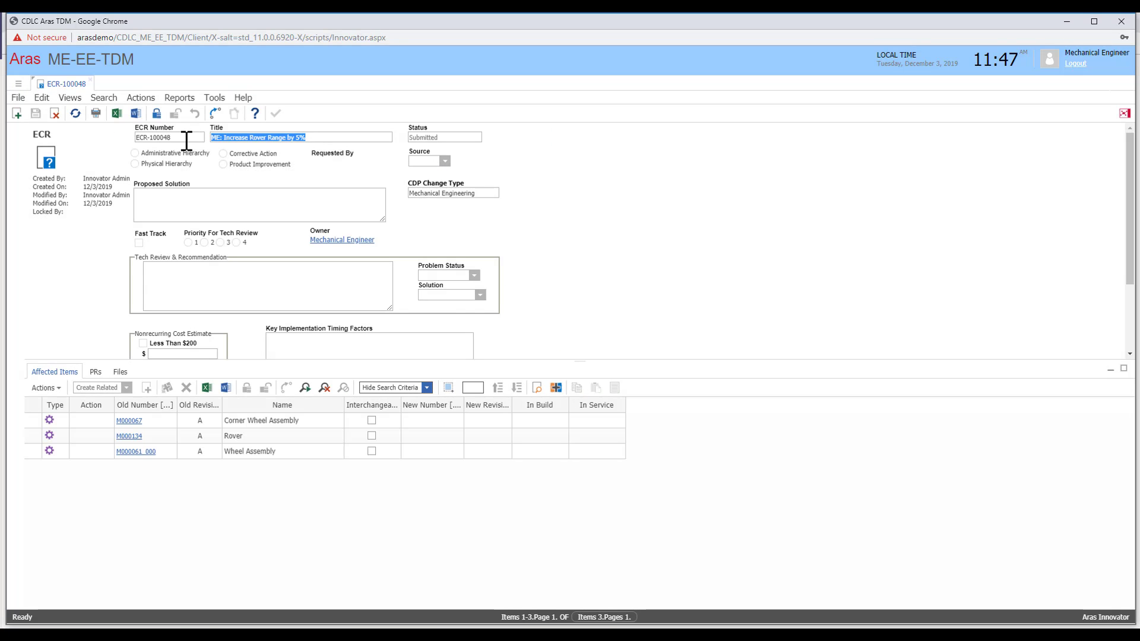
left_click(221, 441)
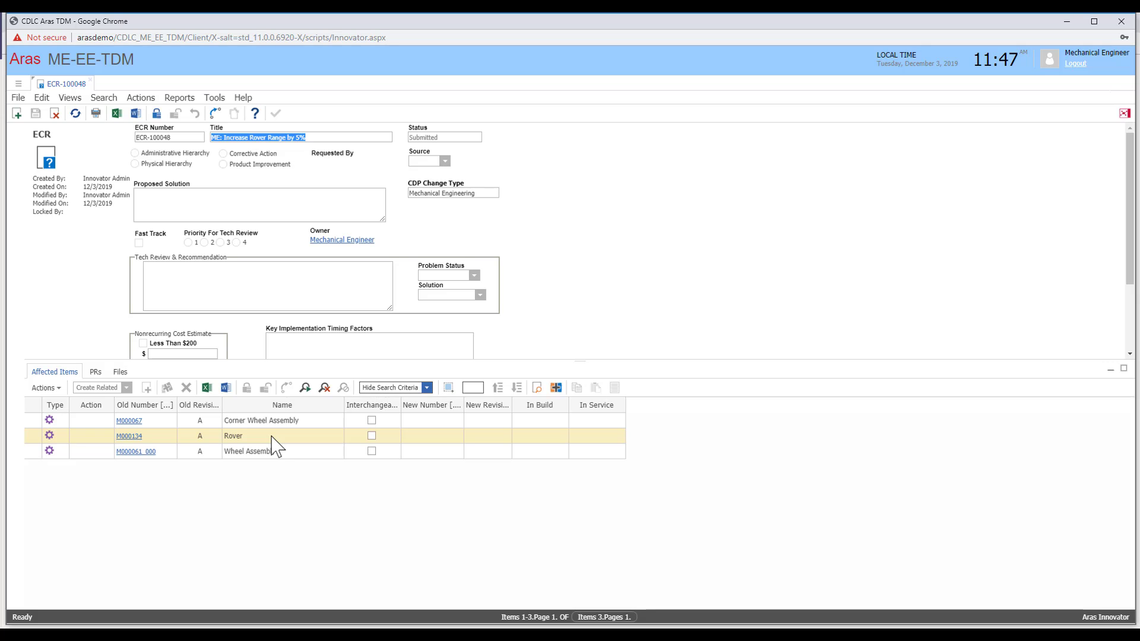
left_click(136, 441)
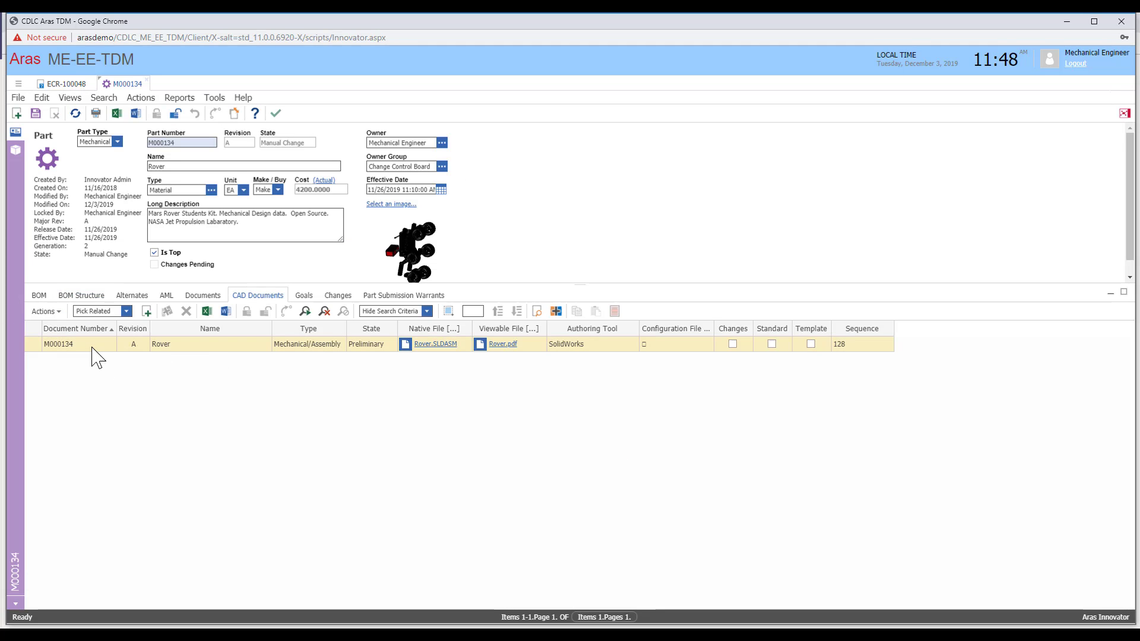
- Open the Rover CAD document in the 3D viewer and select a front wheel
left_click(92, 349)
double_click(93, 348)
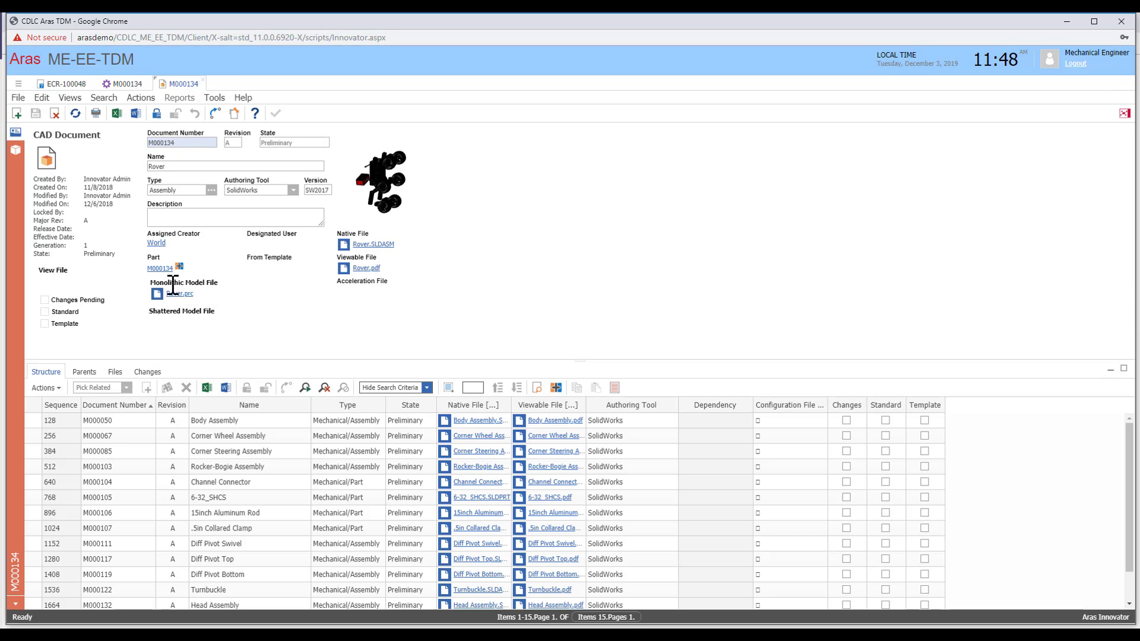
left_click(15, 144)
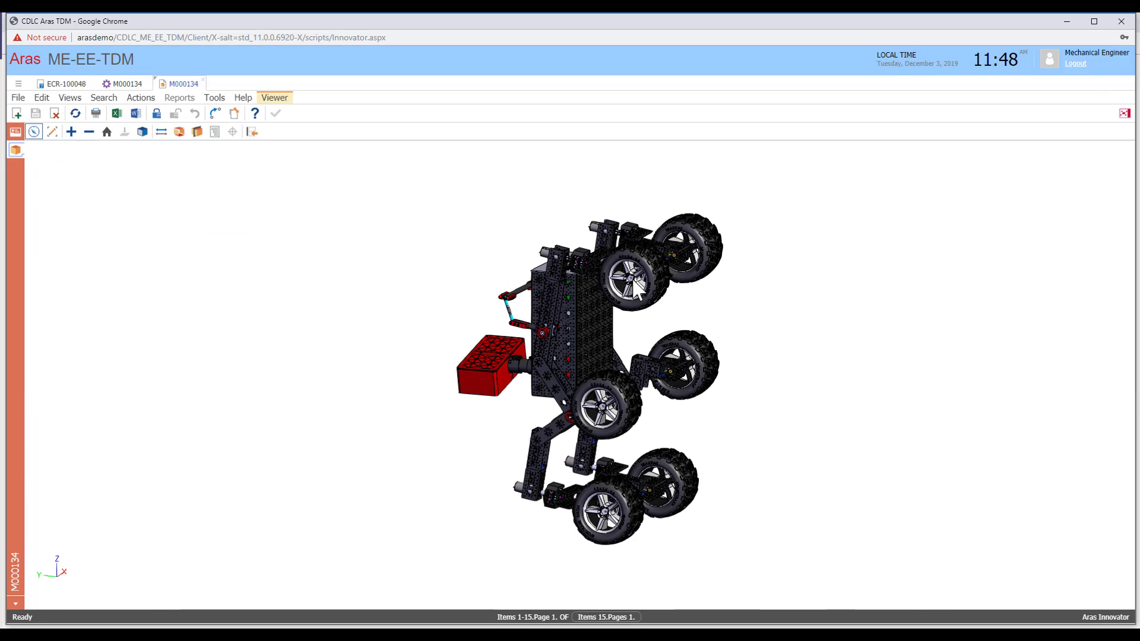
left_click_drag(638, 289, 554, 465)
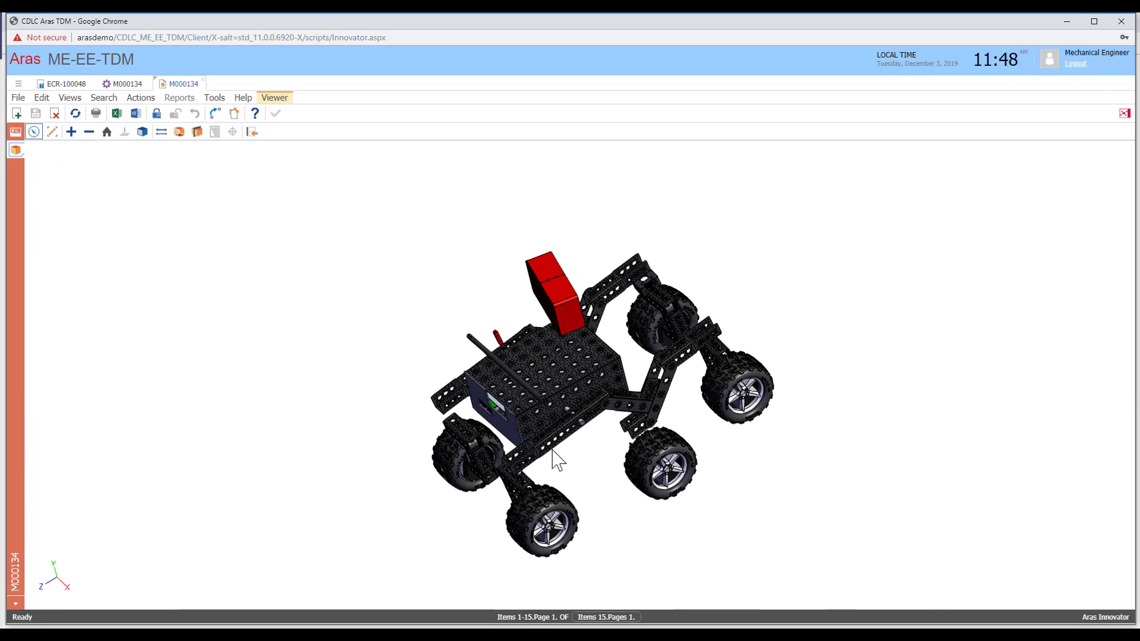
left_click(214, 131)
left_click(535, 464)
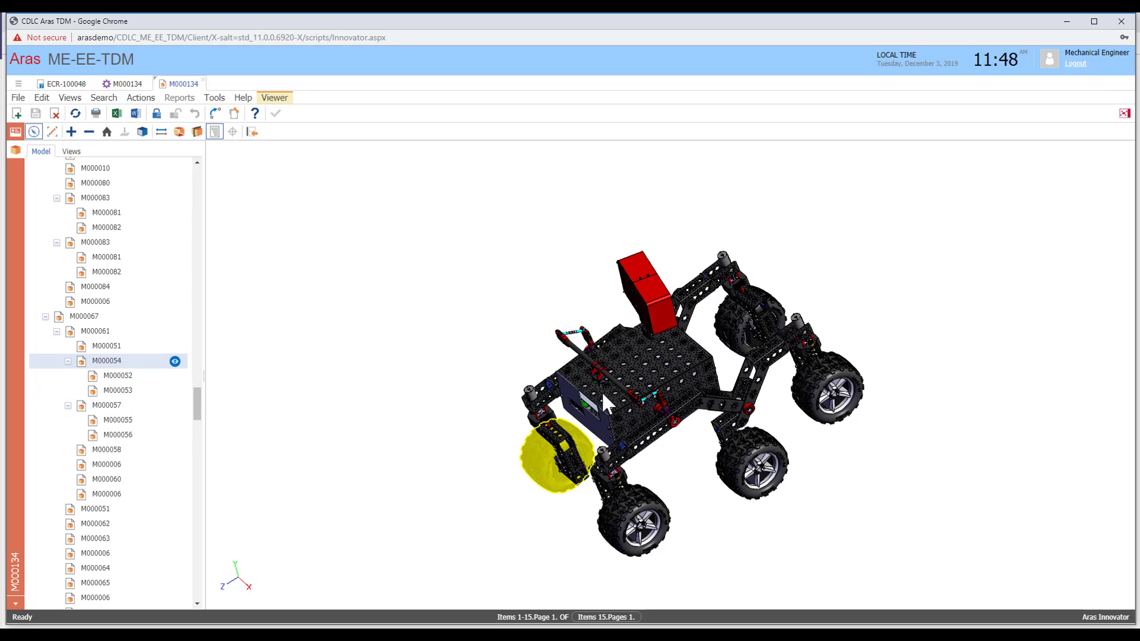
left_click_drag(602, 393, 641, 372)
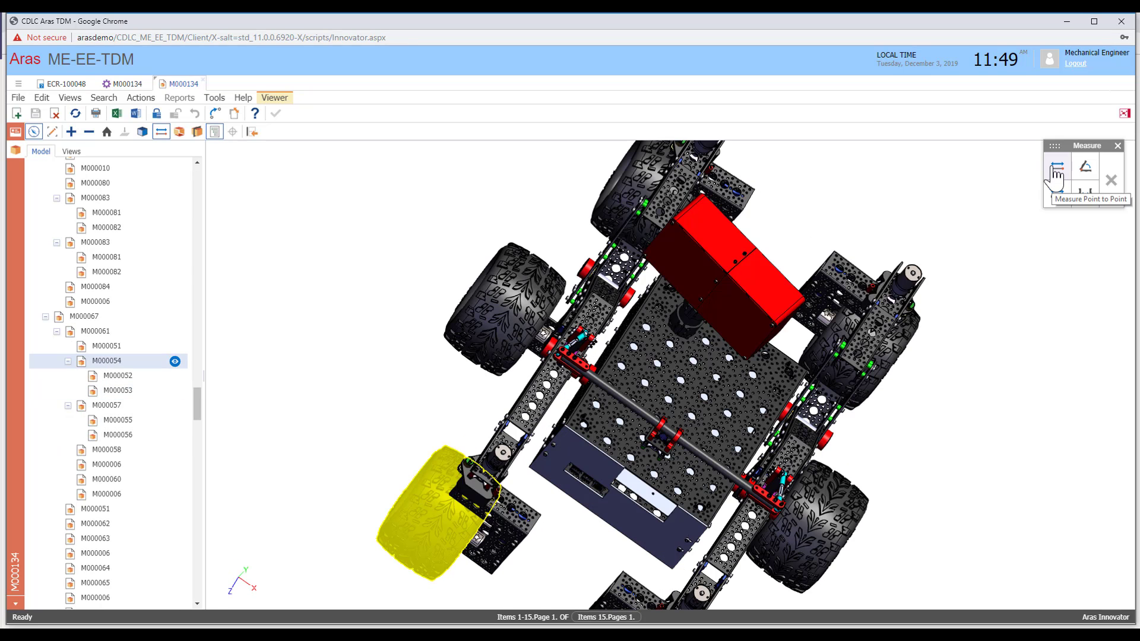
- Measure the wheel's width point to point as 3.40 inch
left_click(1055, 171)
left_click(512, 243)
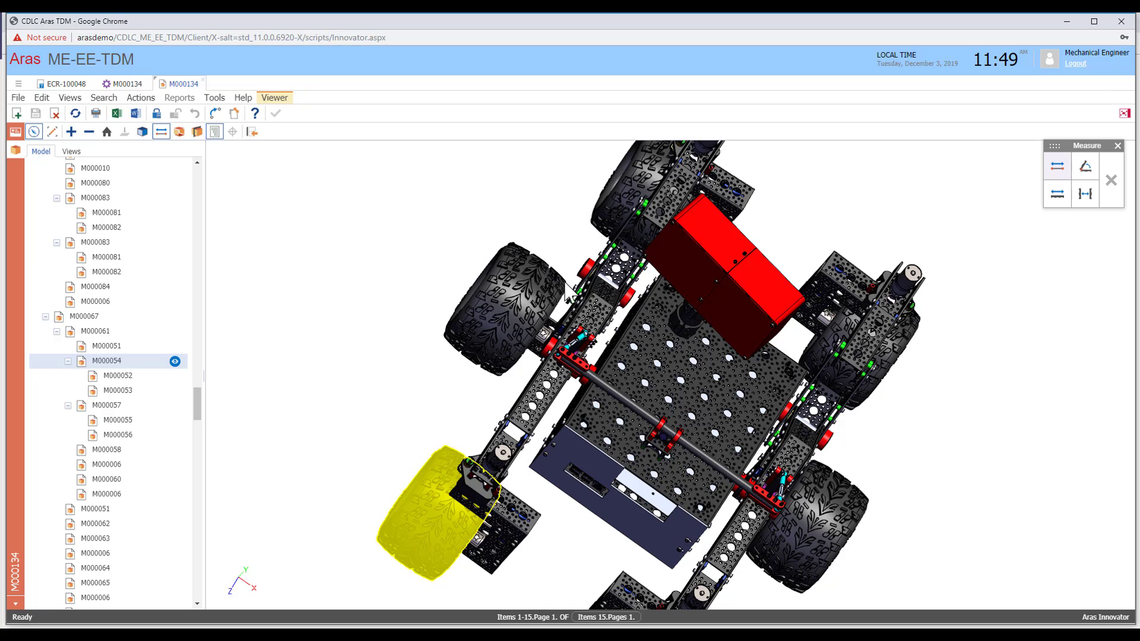
left_click(565, 281)
left_click(574, 242)
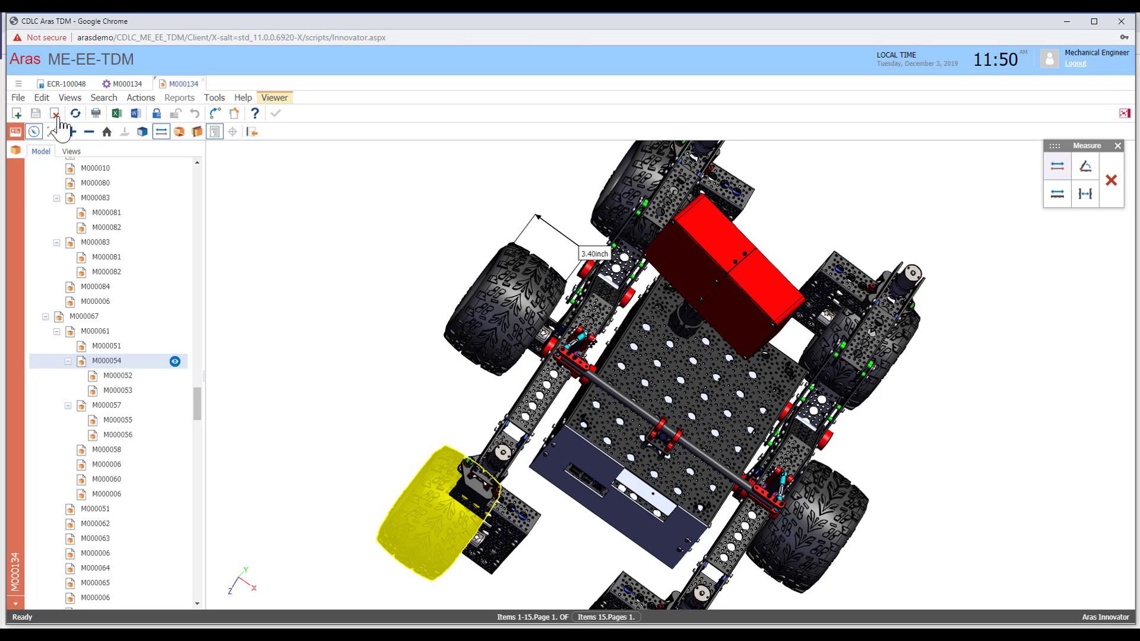
left_click(52, 131)
- Add a 'Thinner Wheels' callout pin and post the 'design wheels 3 inches wide' comment with snapshot
left_click(109, 131)
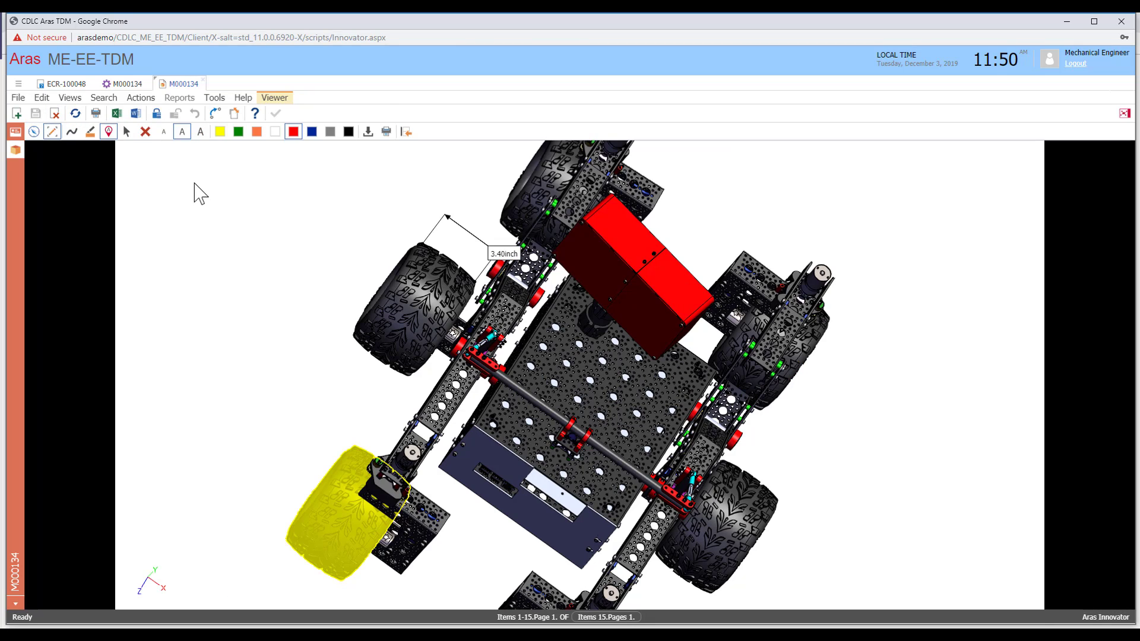
left_click(194, 183)
type("Thinner Wheel")
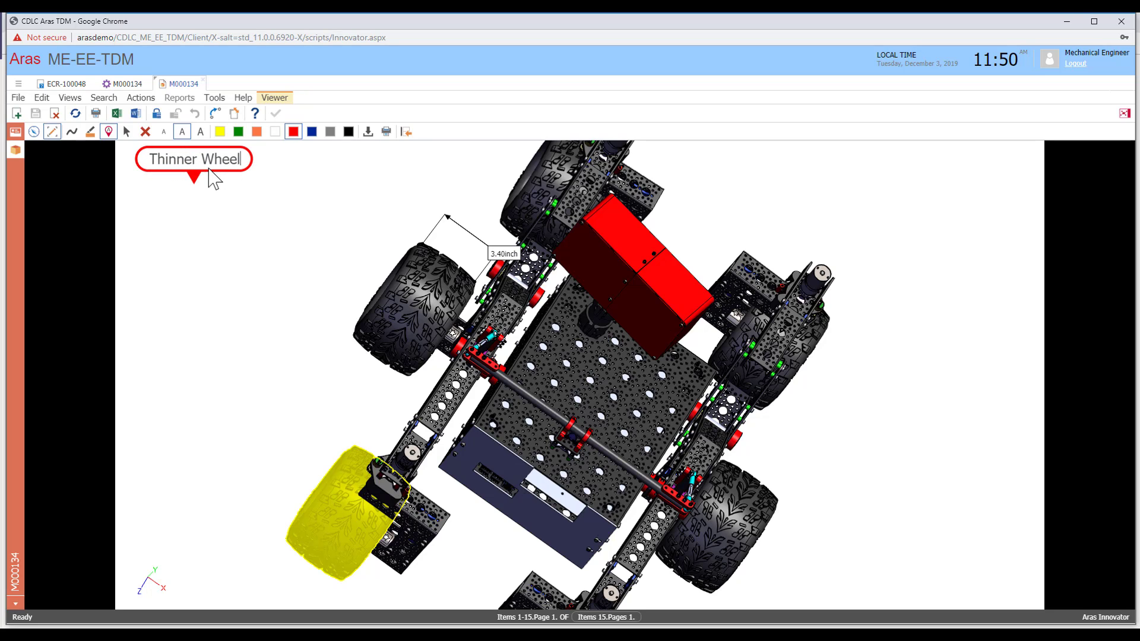
type("s")
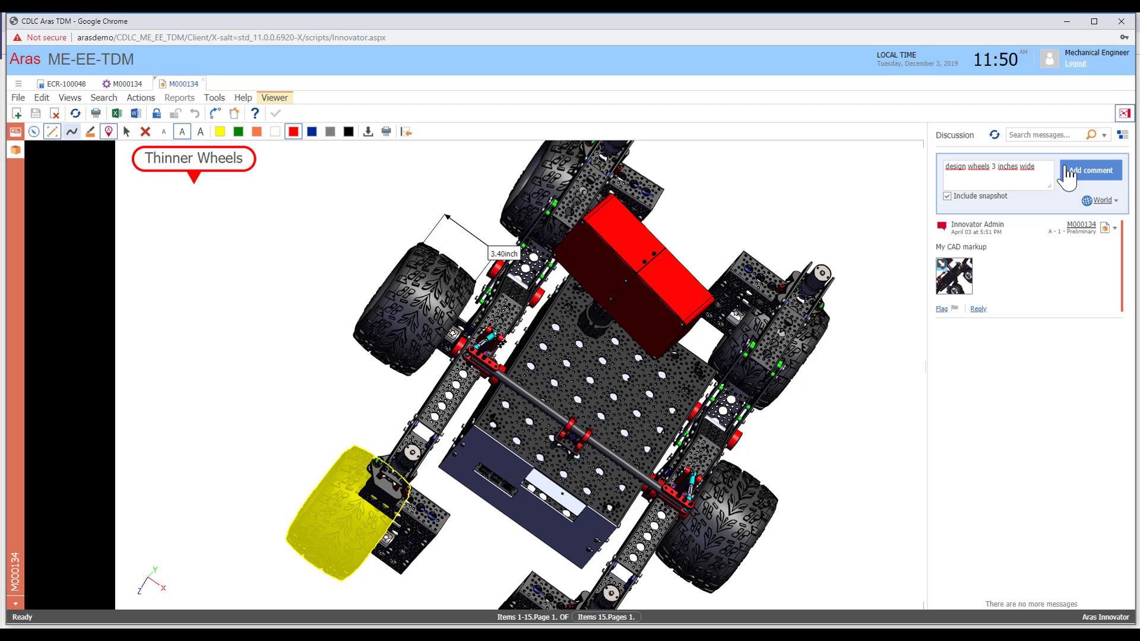
left_click(1068, 172)
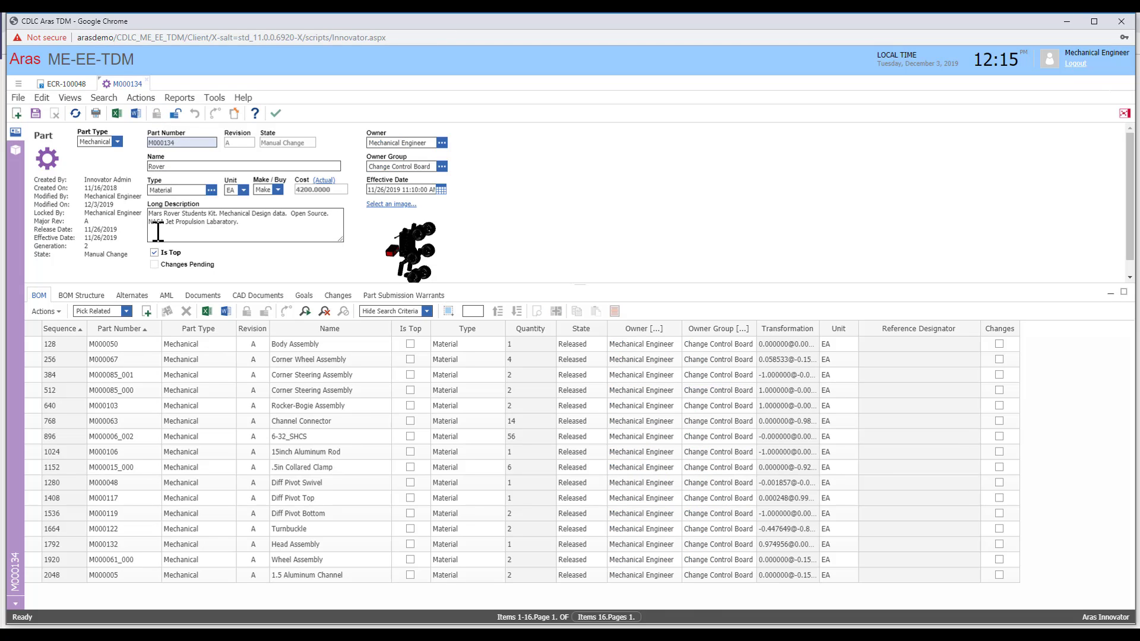
- Add the '*Needs thinner Wheels*' note to part M000134's long description, save it, and select the ECR-100047 title
type("*Needs thinner Wheels*")
left_click(176, 114)
left_click(585, 400)
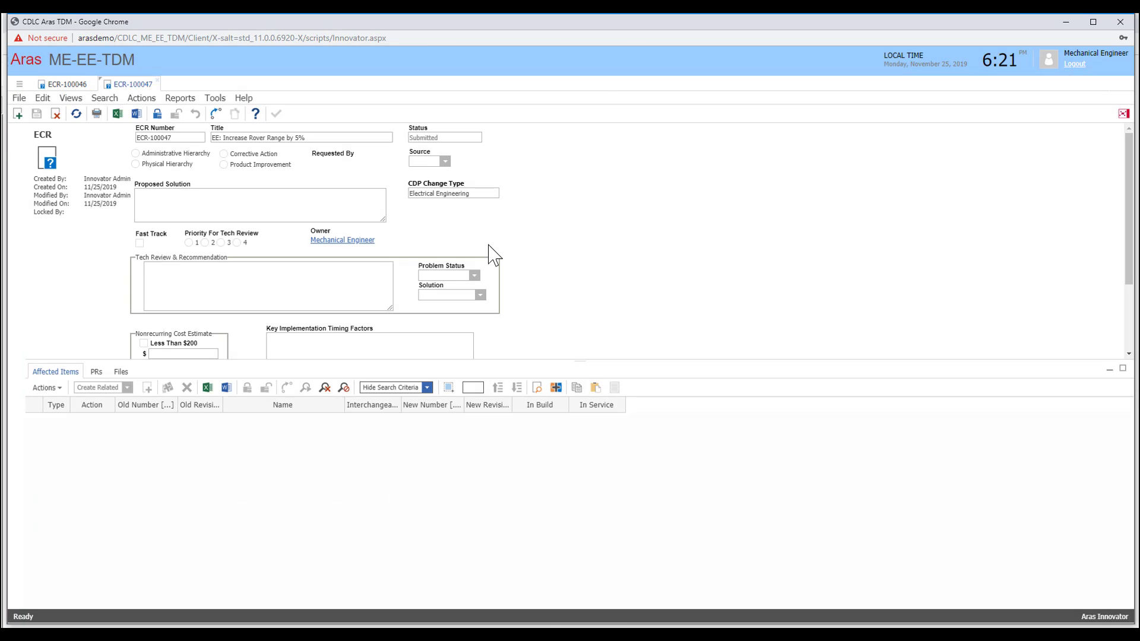
left_click_drag(235, 142, 202, 138)
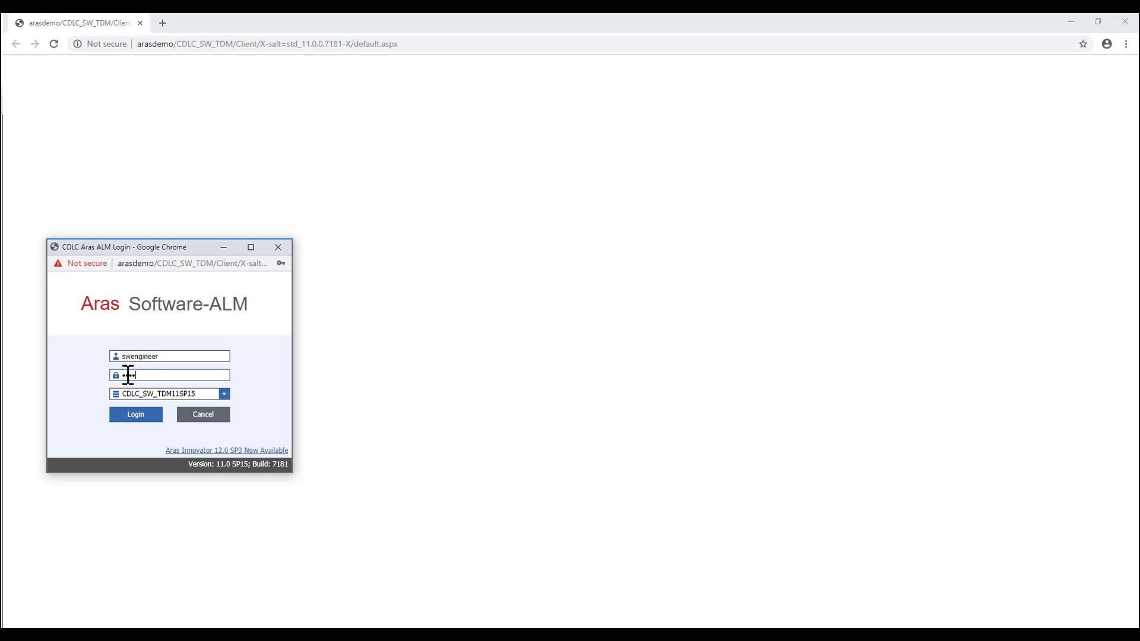
- Log in to Software-ALM, open and unlock ECR-100002, and open its affected item S000004
left_click(131, 415)
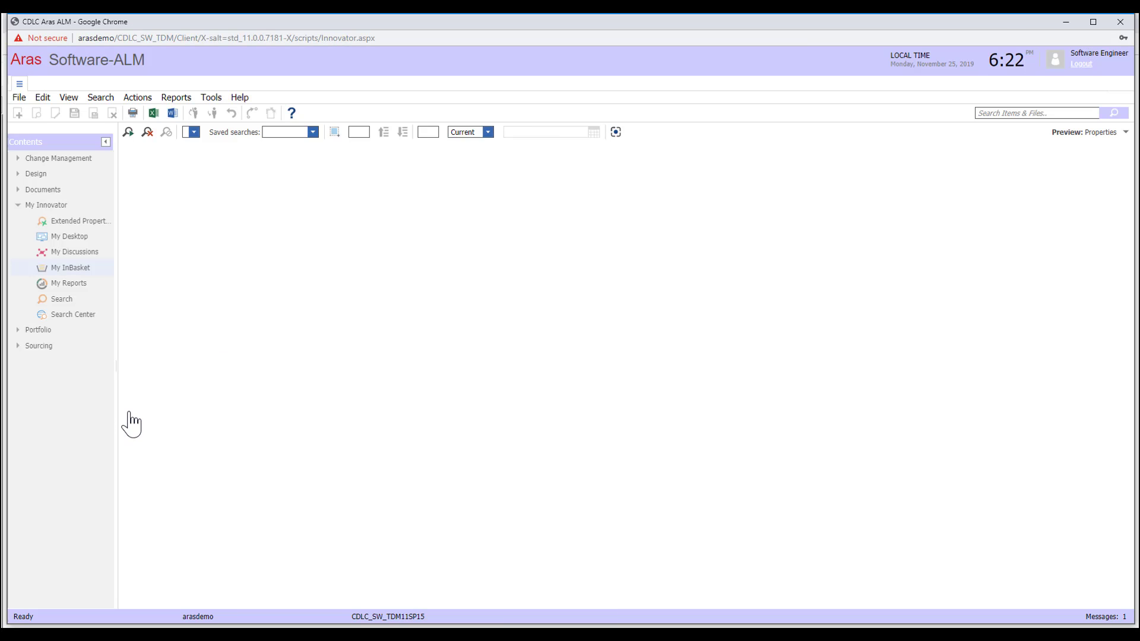
left_click(854, 179)
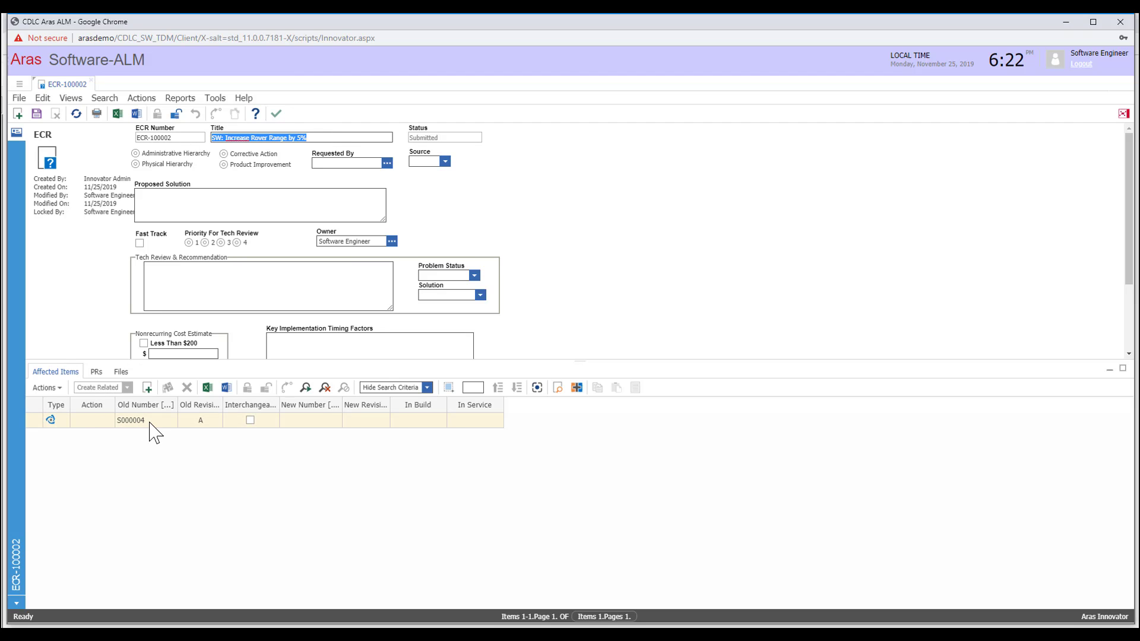
left_click(177, 113)
double_click(151, 418)
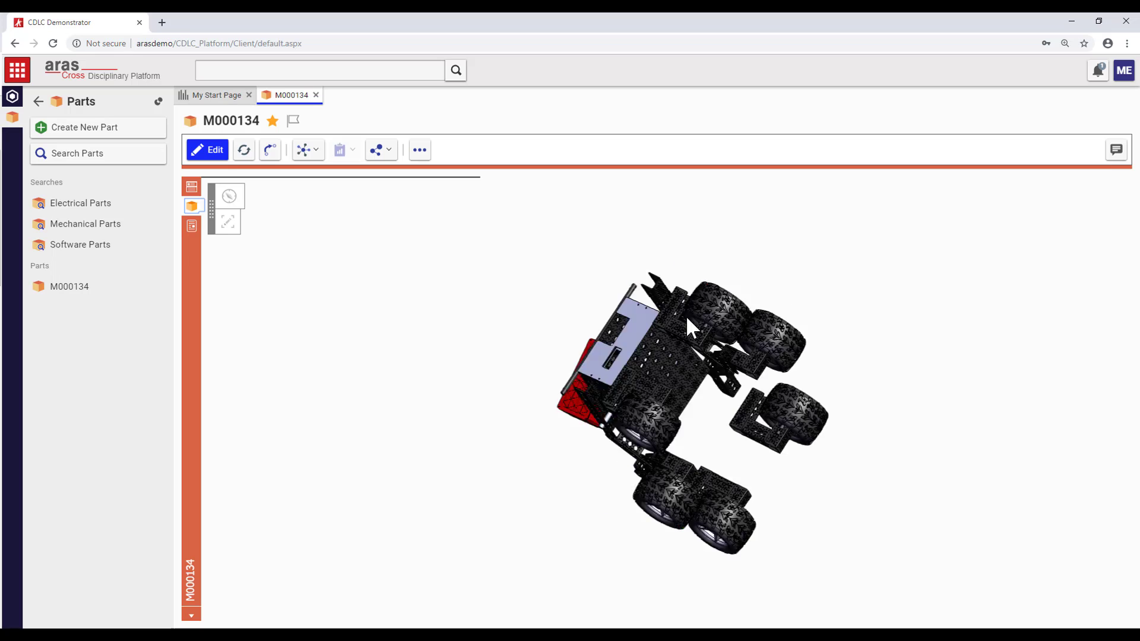
- Show the Rover's BOM structure and open its linked external proxy ME part M000134
left_click(190, 187)
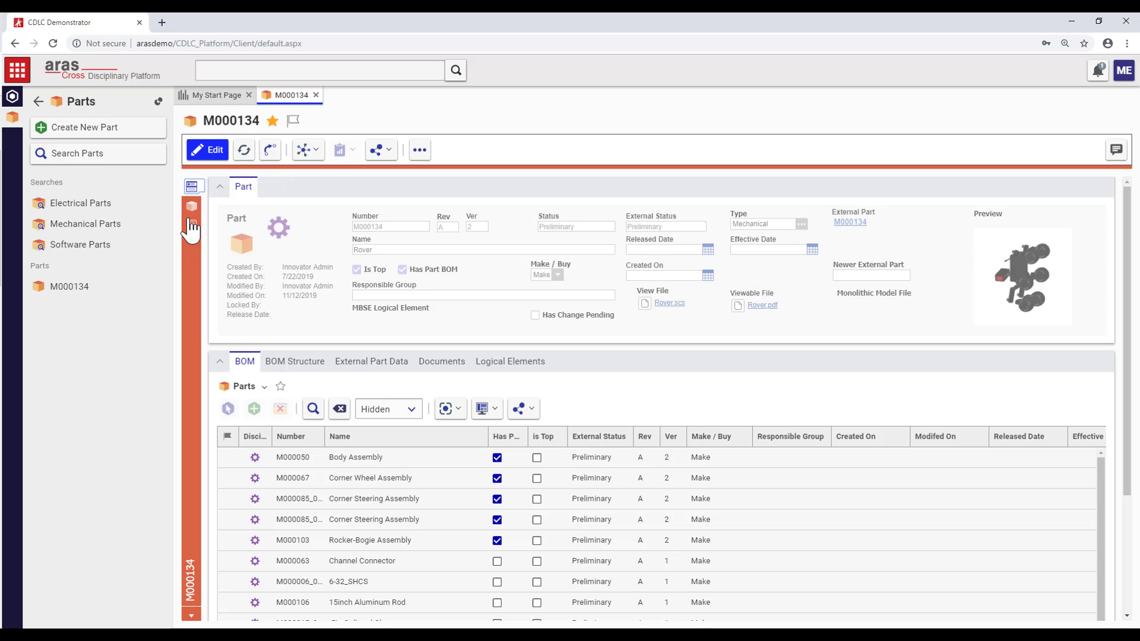
left_click(295, 361)
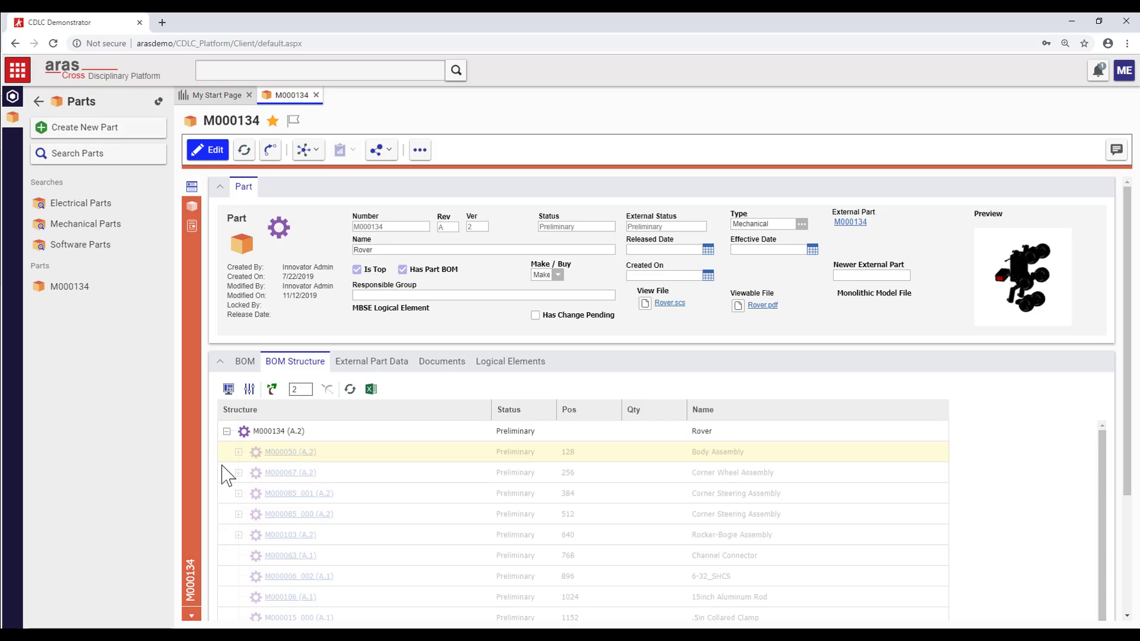
scroll(249, 530, "down", 3)
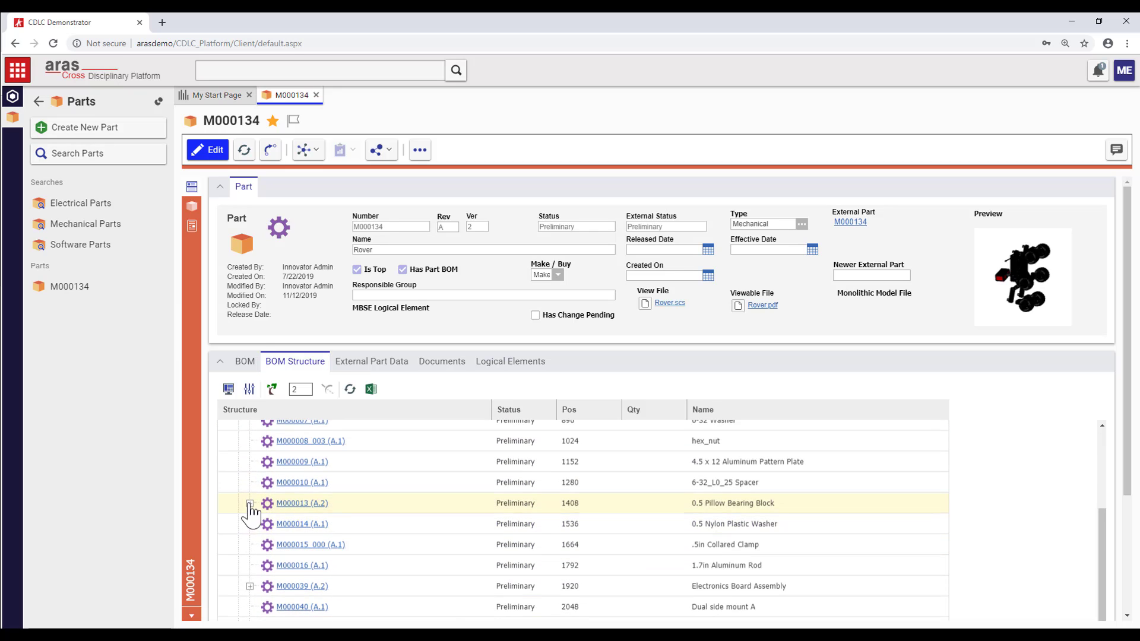
left_click(849, 222)
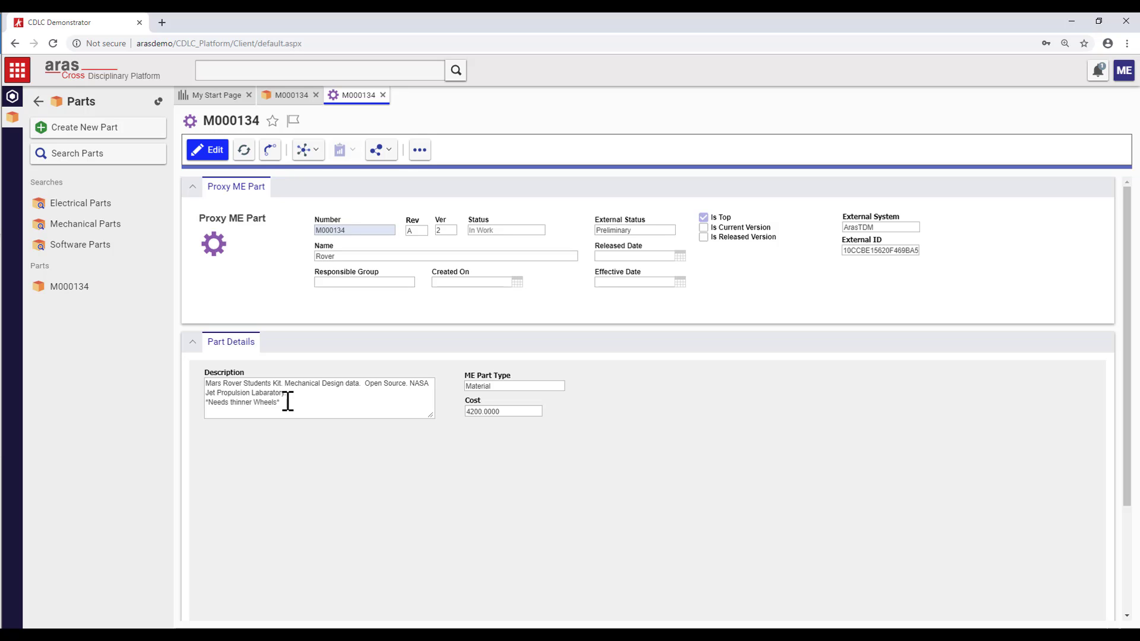
- Highlight the '*Needs thinner Wheels*' description note, then log out of the ME session
triple_click(287, 401)
left_click(1123, 70)
left_click(1099, 215)
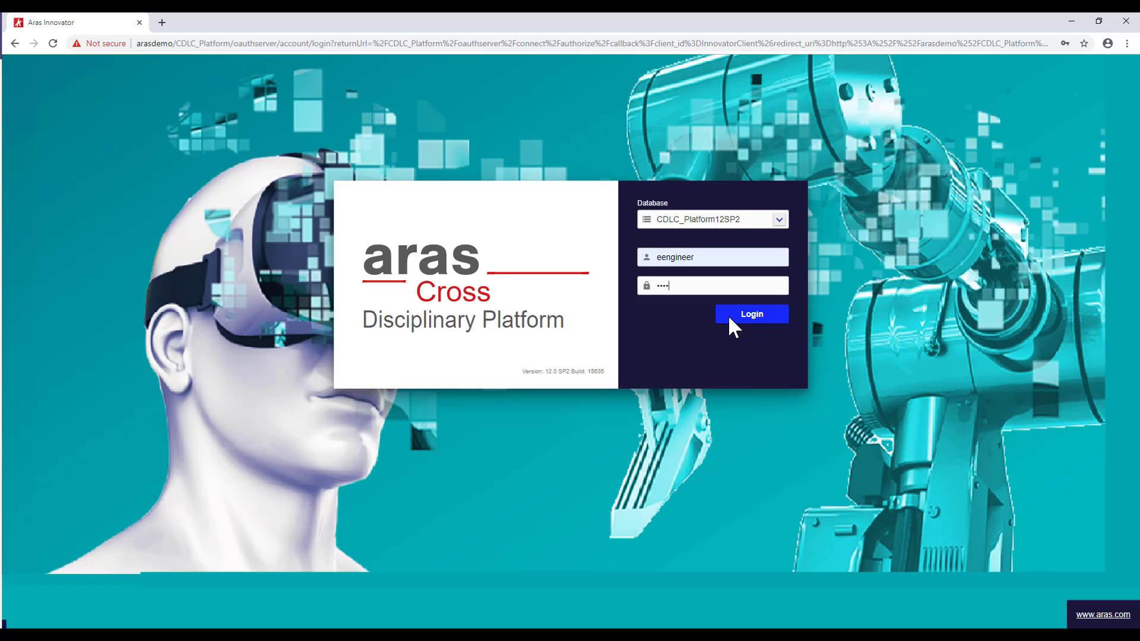
- Sign in as the electrical engineer and search Electrical Parts filtered to Has Part BOM = 1
left_click(738, 315)
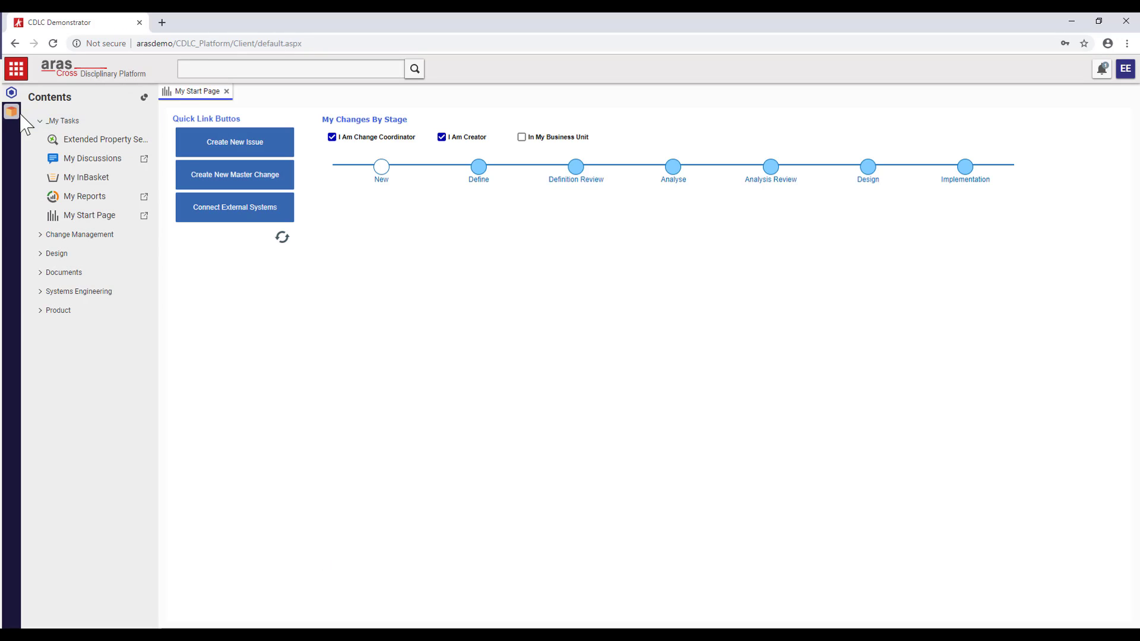
left_click(12, 111)
left_click(71, 191)
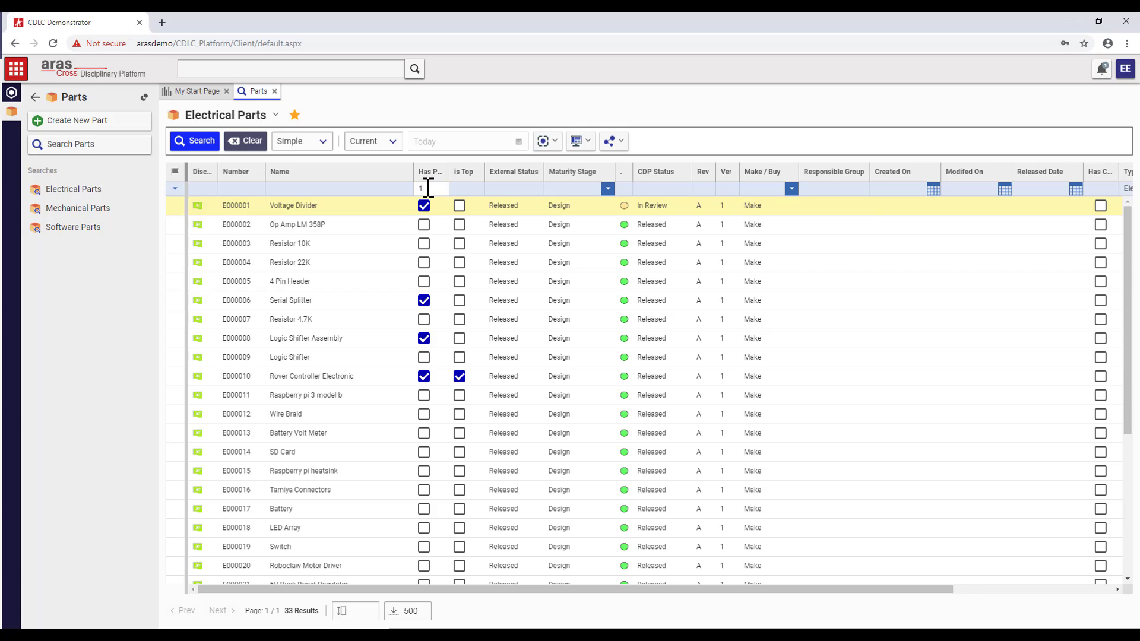
left_click(428, 188)
type("1")
key("Return")
- Open E000010 Rover Controller Electronic and expand its BOM structure, including Steering Subsystem
double_click(324, 262)
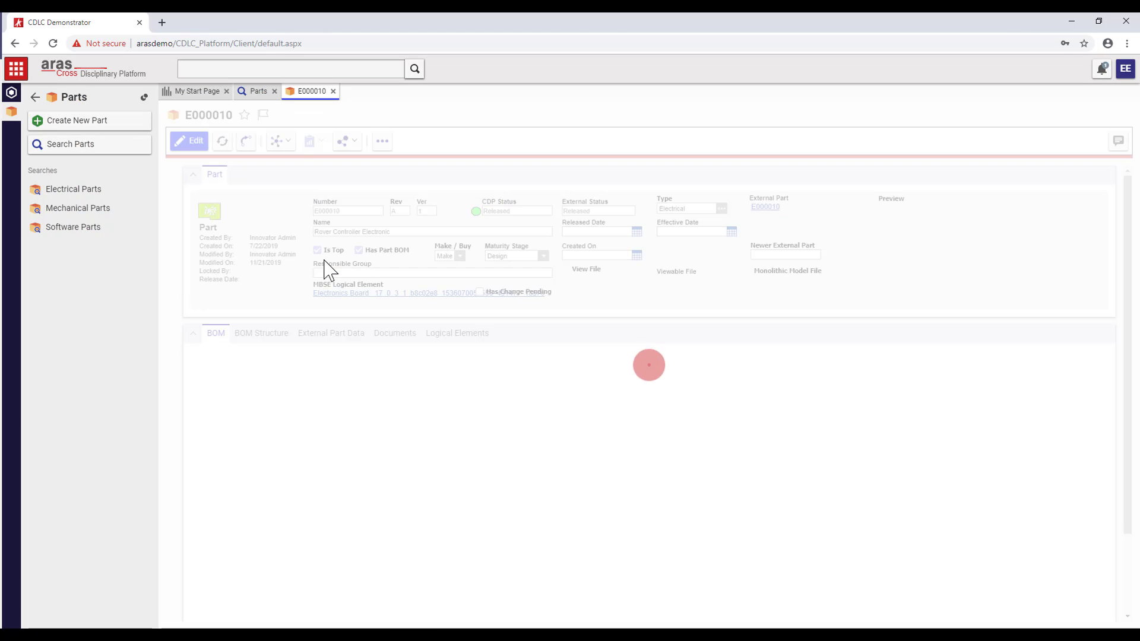
left_click(268, 333)
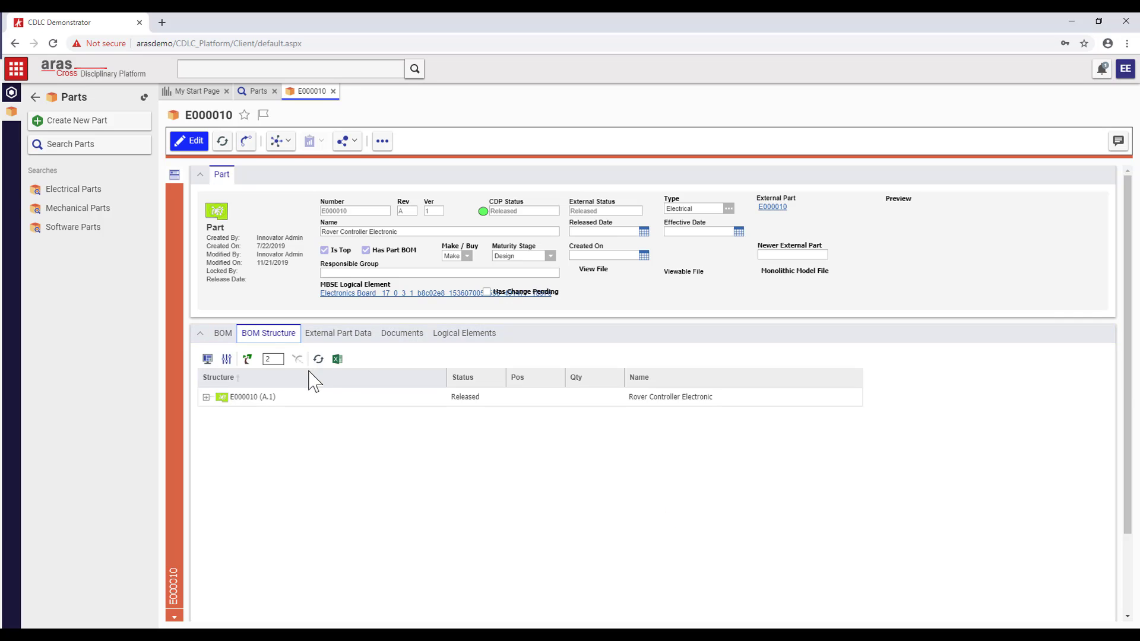
left_click_drag(446, 377, 333, 378)
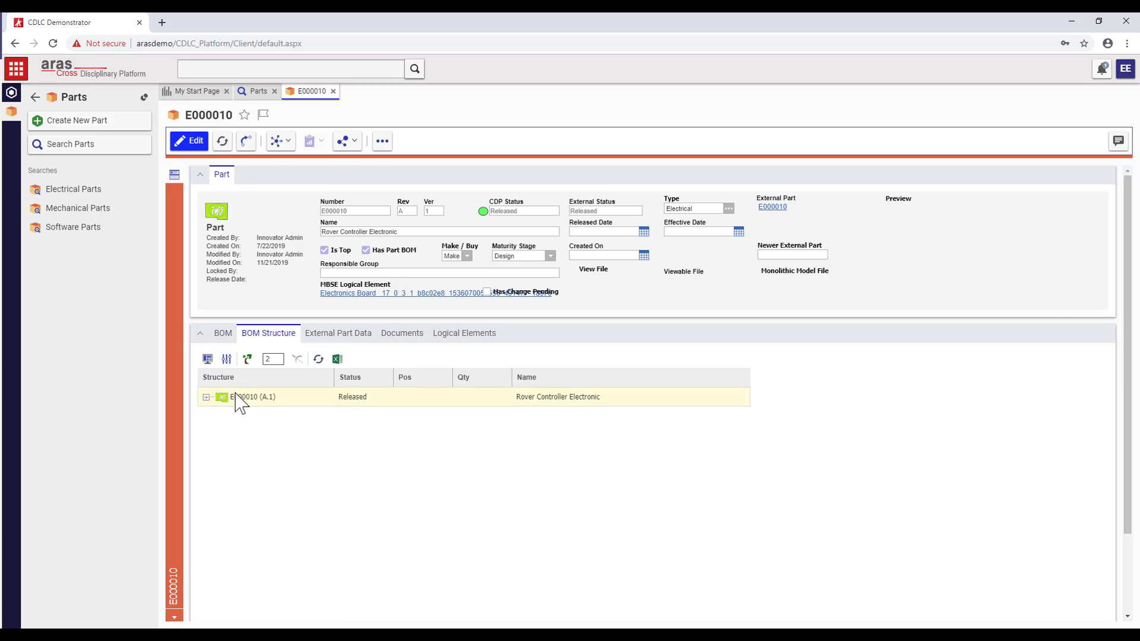
left_click(206, 396)
scroll(219, 466, "down", 3)
left_click(217, 463)
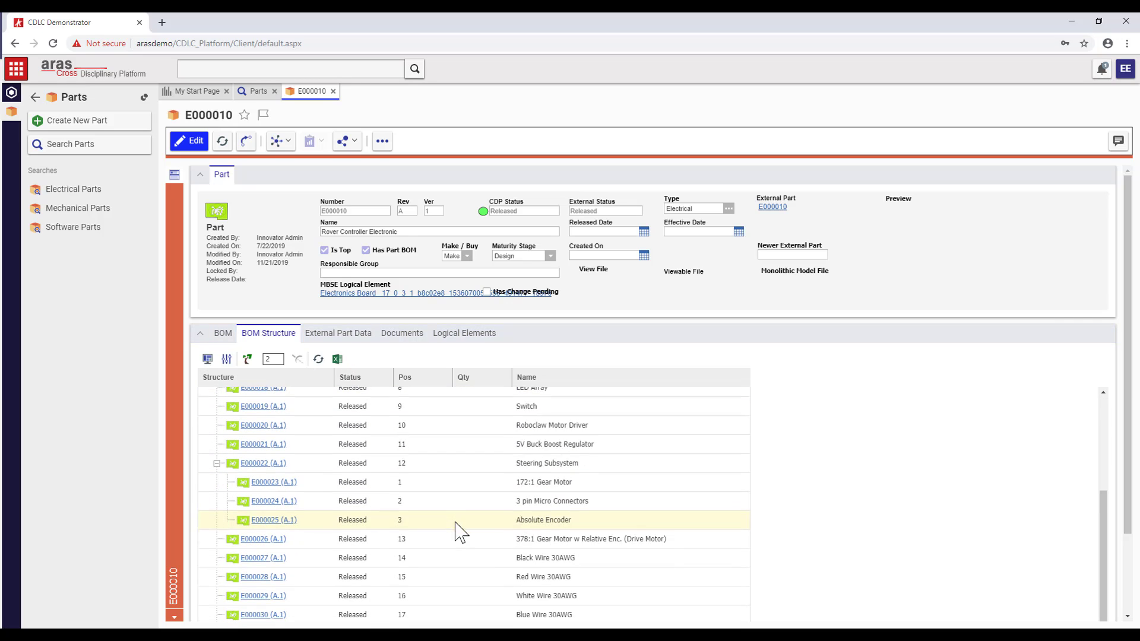
- Open the linked external proxy EE part, then the Software Parts search
scroll(462, 528, "down", 1)
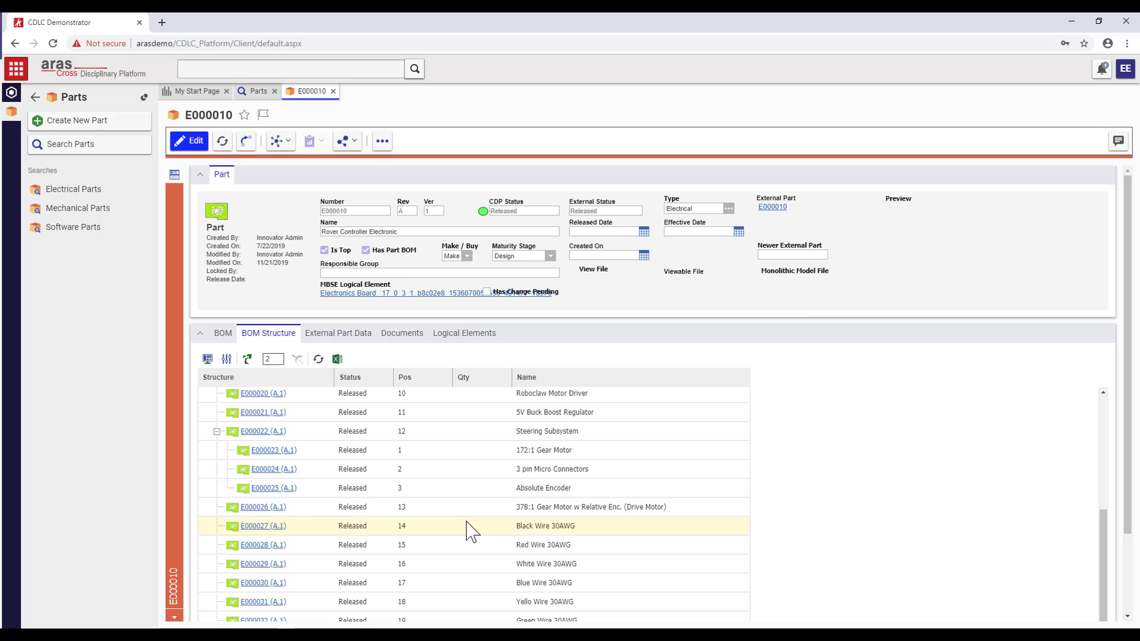
left_click(772, 207)
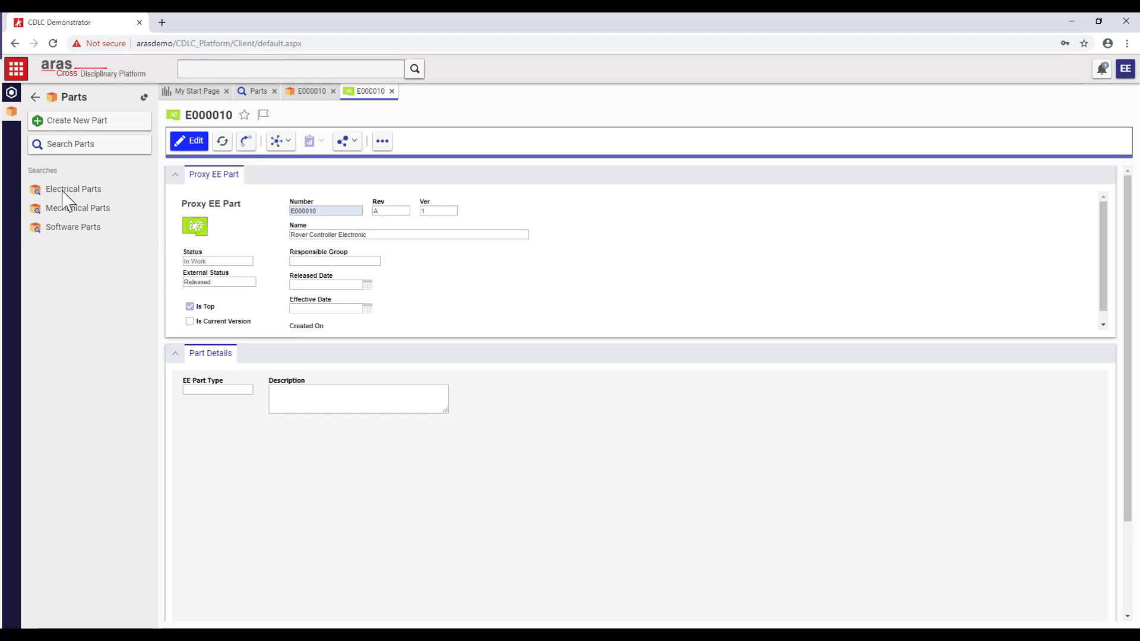
left_click(64, 229)
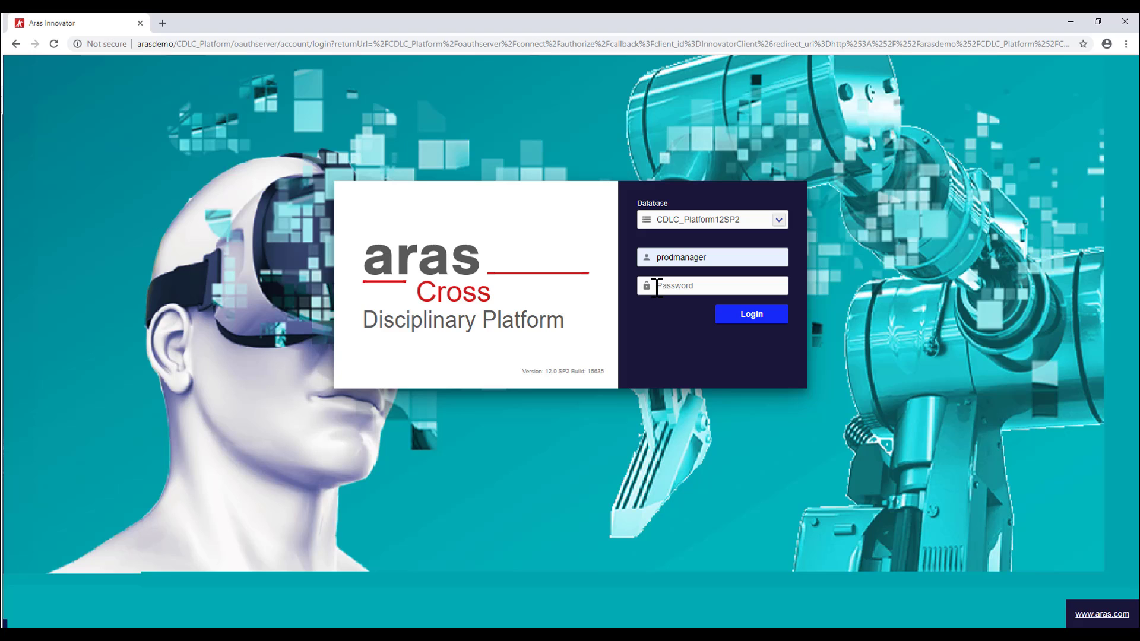
- Sign in as the product manager and open product record P-10000
left_click(656, 285)
type("in")
left_click(730, 314)
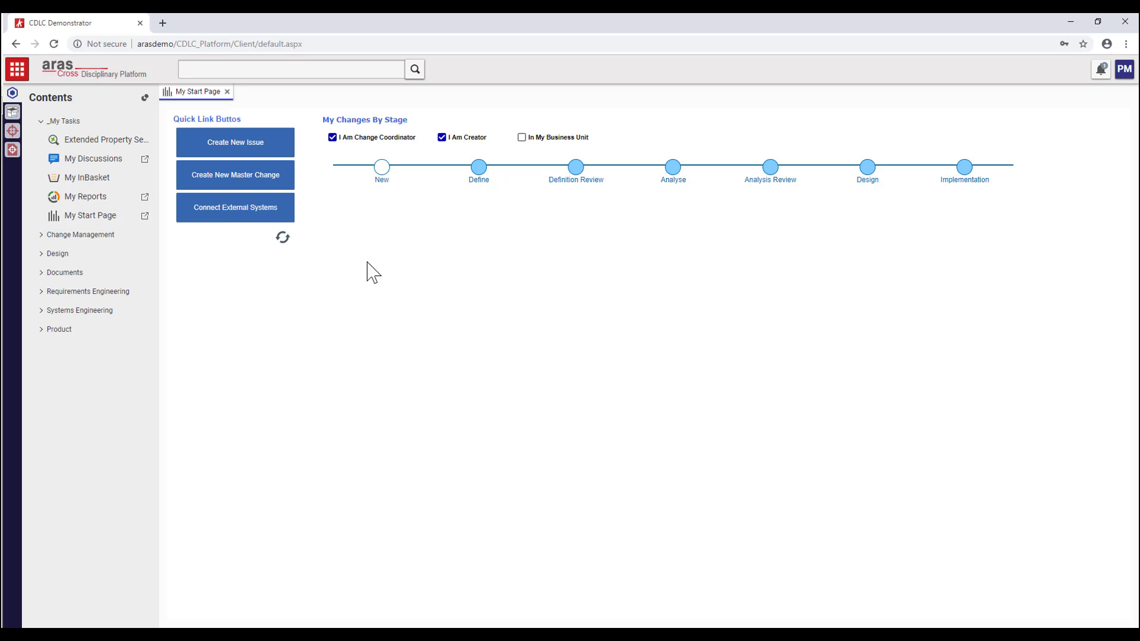
left_click(13, 111)
left_click(74, 146)
double_click(288, 208)
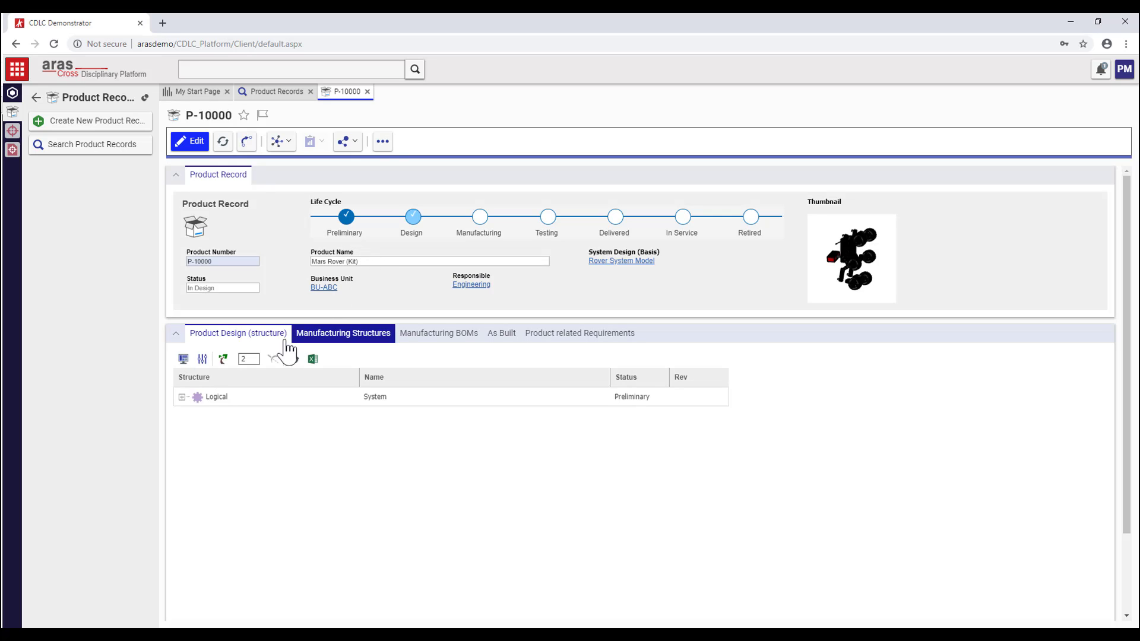
- Expand the product design tree down through Head Assembly and Harness Head to the Logic Shifter PCB
left_click(182, 396)
left_click(192, 416)
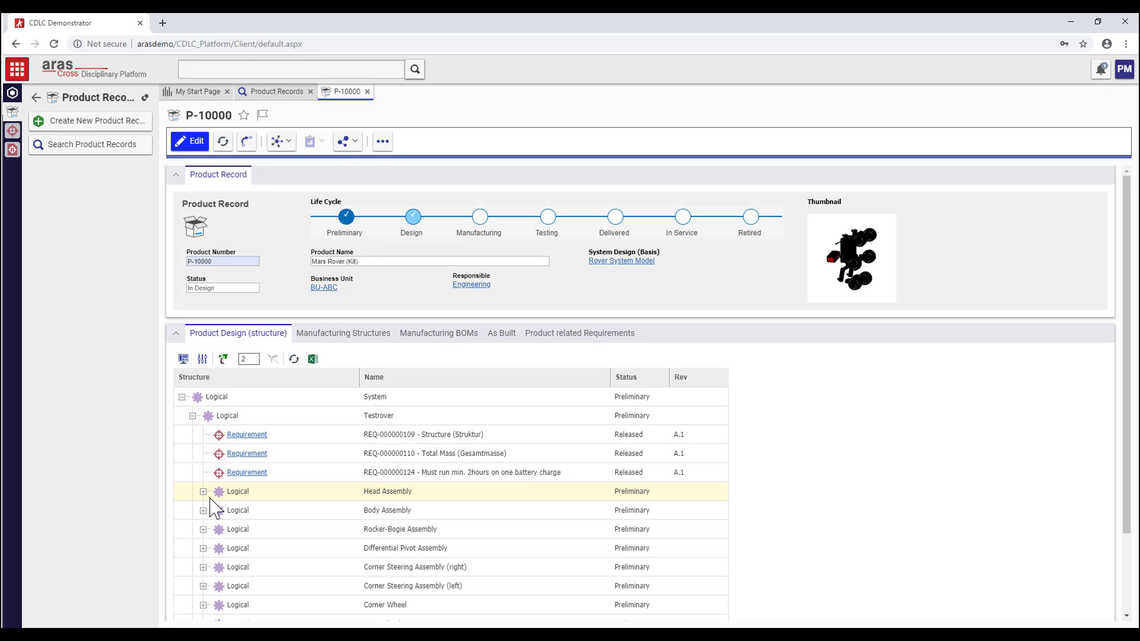
left_click(203, 492)
left_click(214, 547)
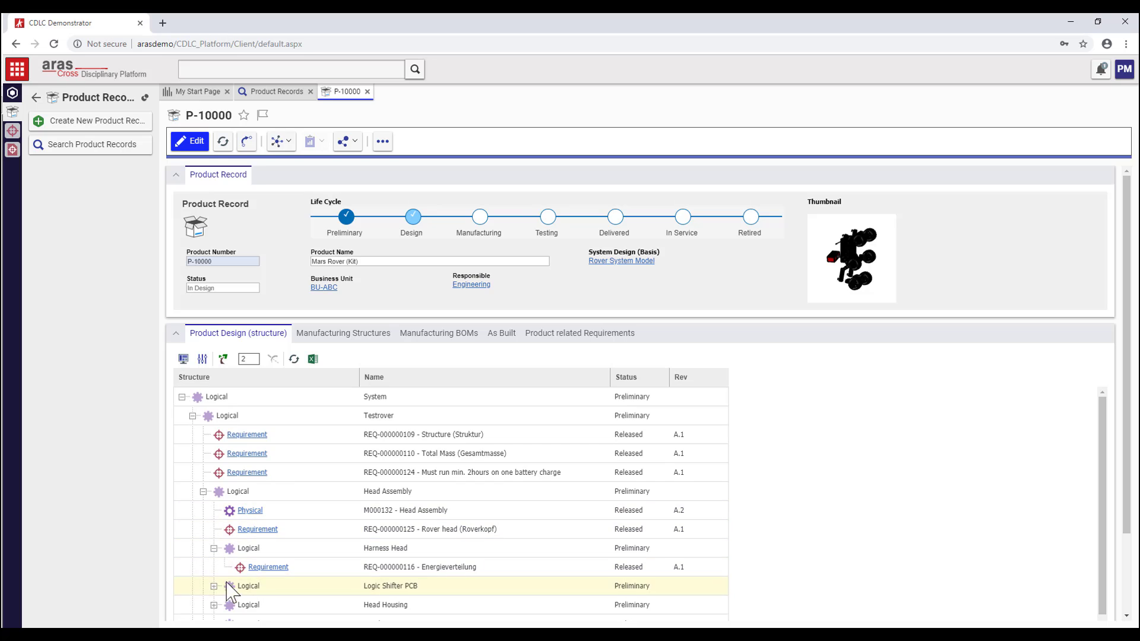
left_click(232, 586)
left_click(213, 587)
- Expand the manufacturing structures for plants MFG_US_300 and MFG_EU_100 and their Rover parts
left_click(343, 333)
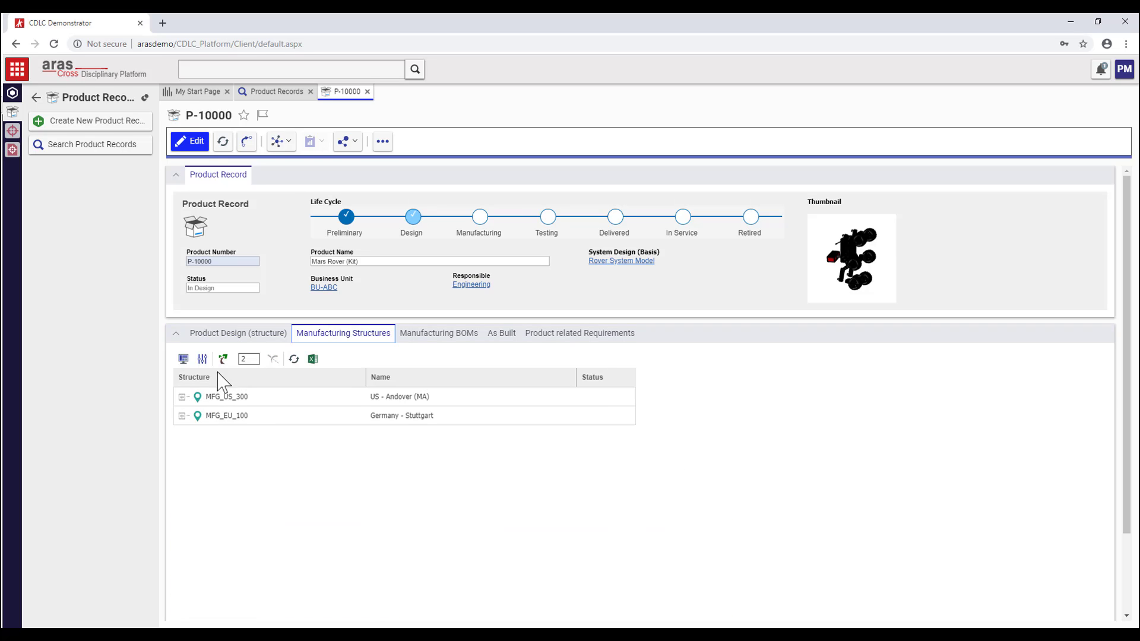
left_click(182, 396)
left_click(181, 453)
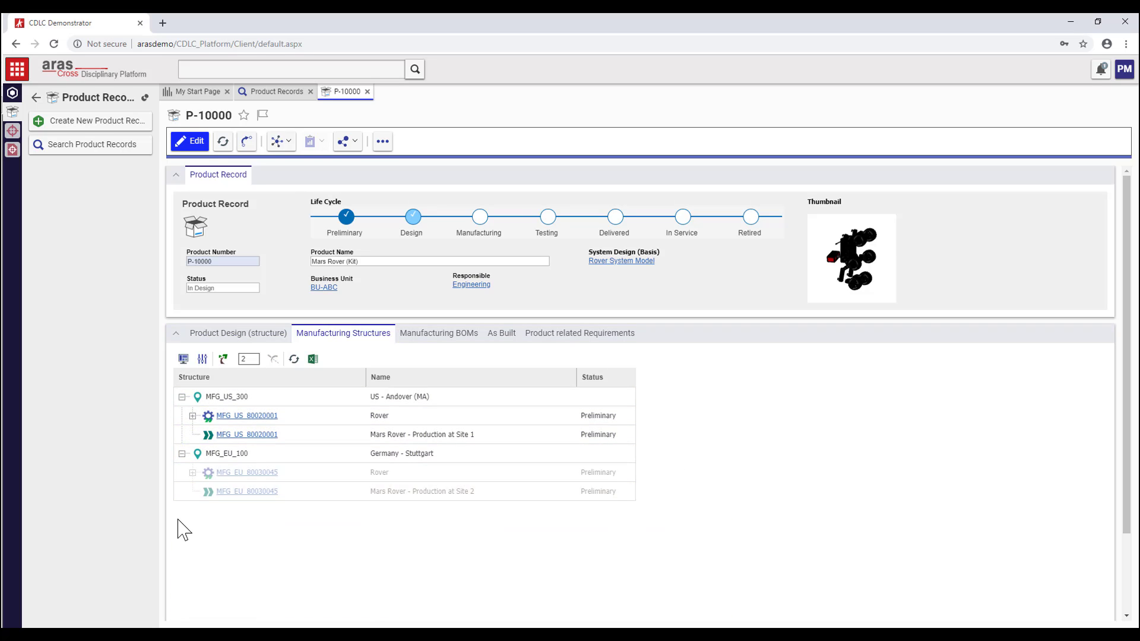
left_click(192, 416)
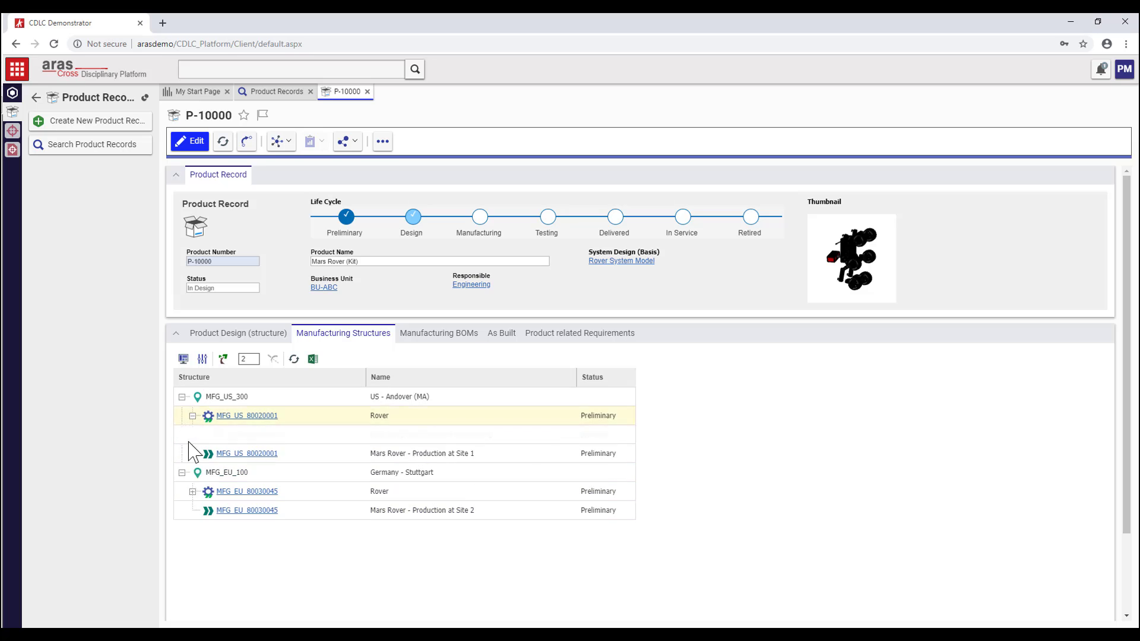
left_click(192, 510)
- Open D-MFG-10000100's attached PDF and scroll to the corner steering assembly section
left_click(262, 438)
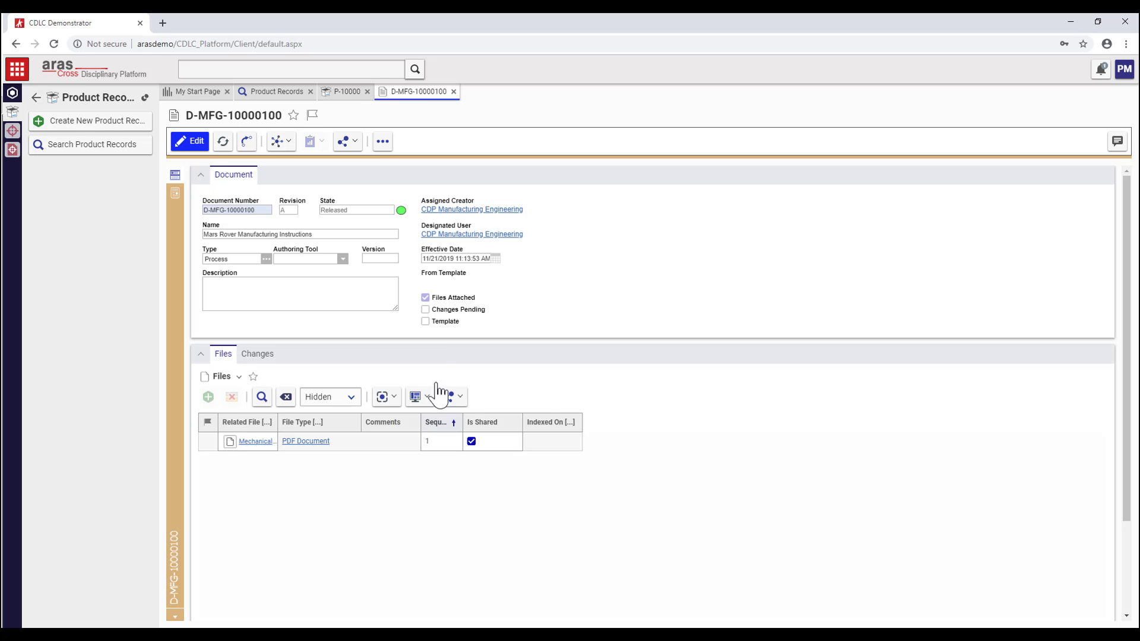
left_click(176, 195)
scroll(518, 285, "down", 10)
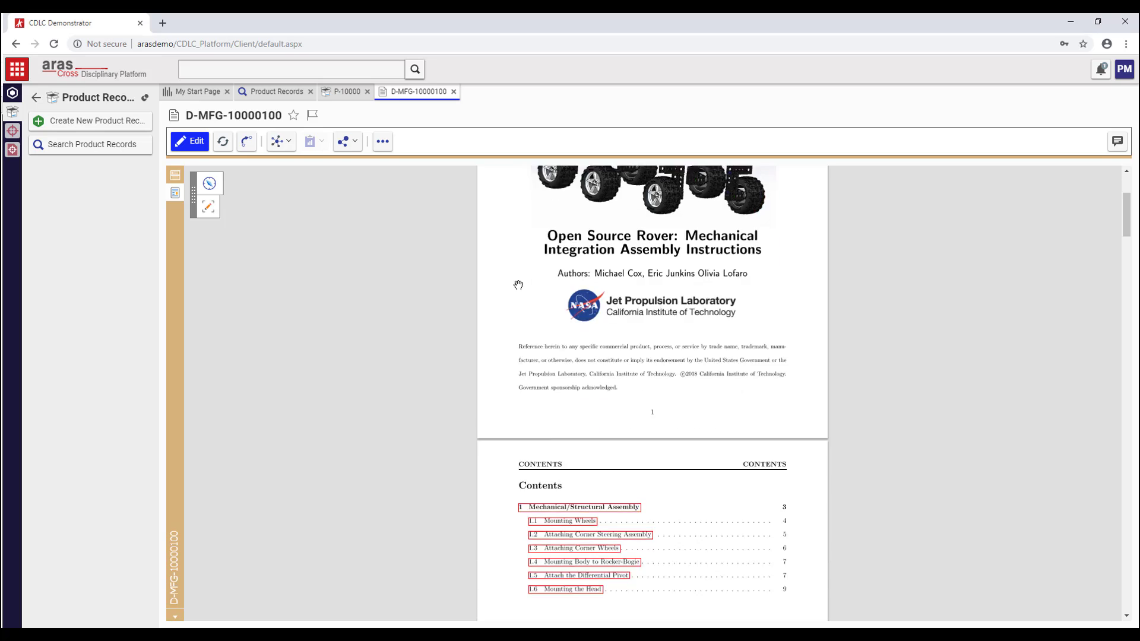
scroll(520, 285, "down", 10)
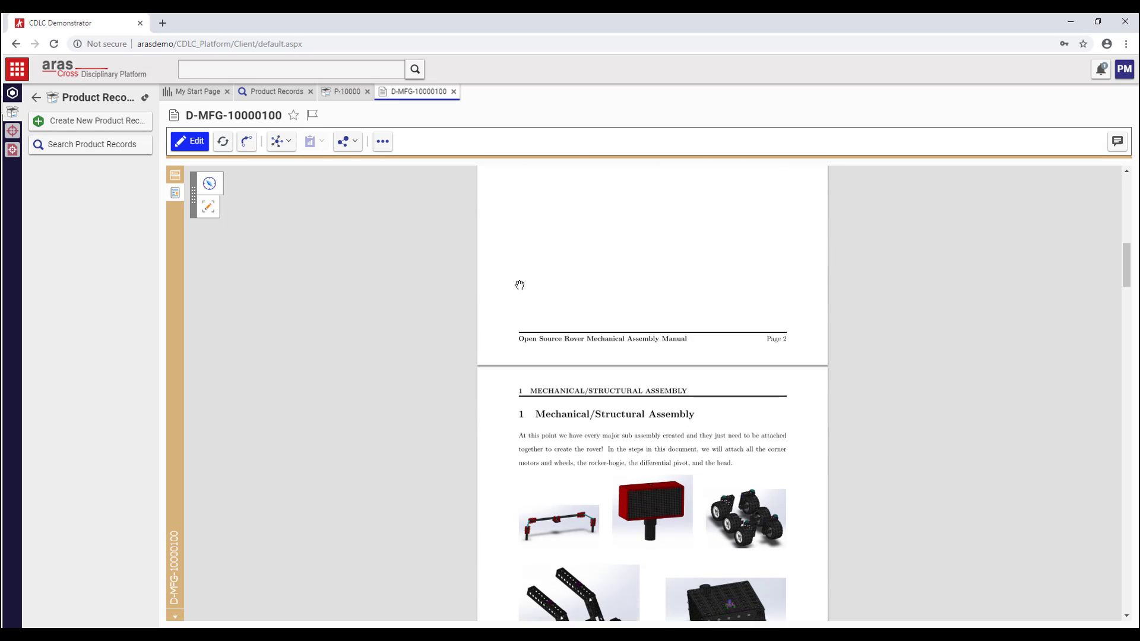
scroll(519, 284, "down", 10)
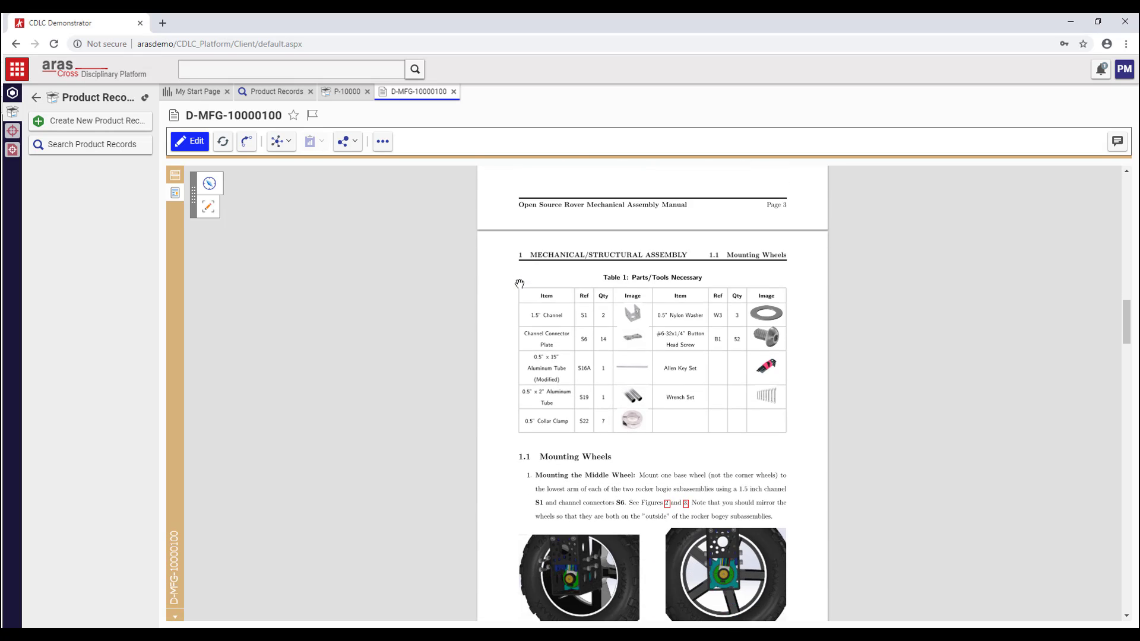
scroll(520, 284, "down", 3)
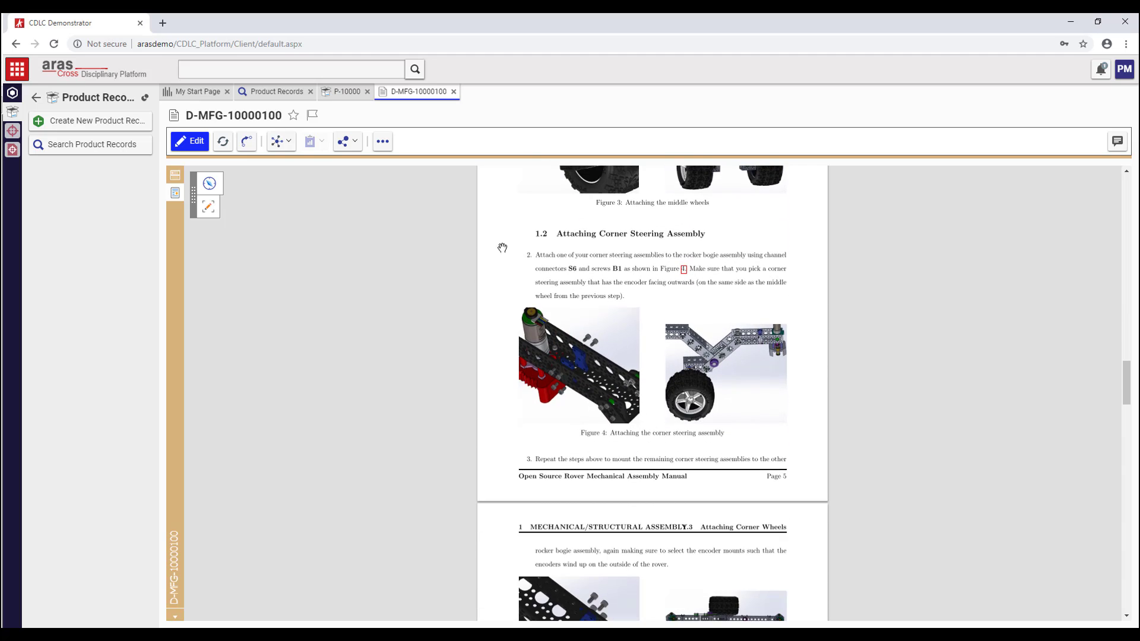